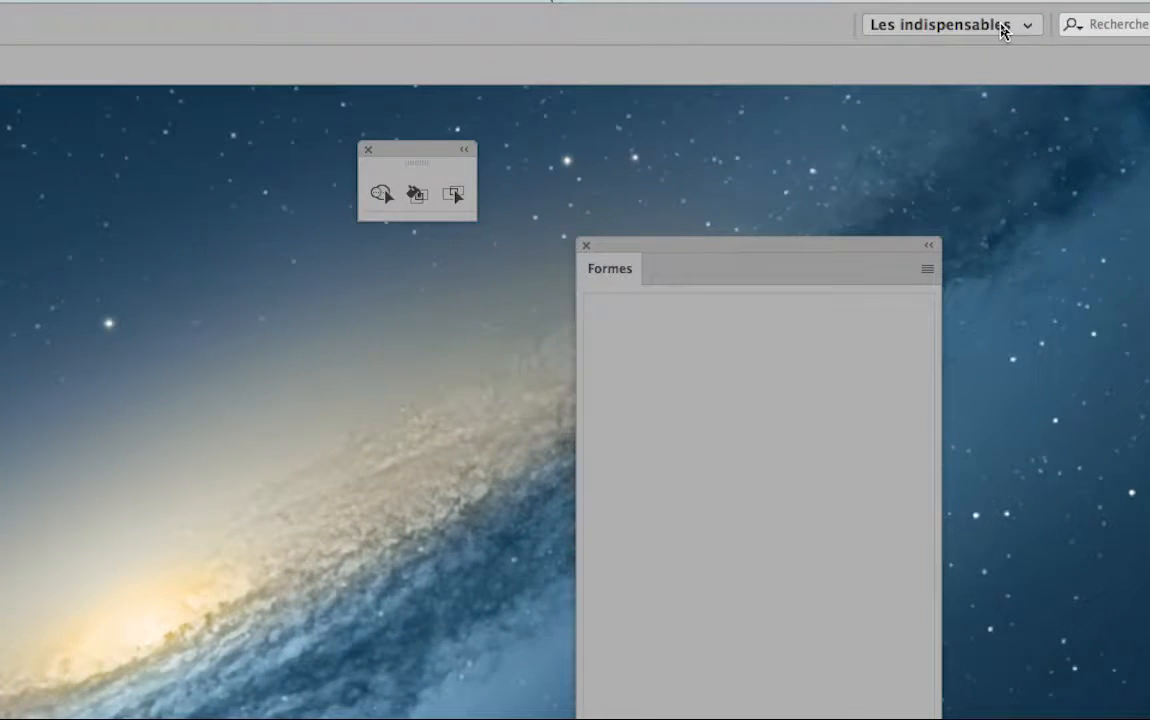
# Step: Reset the Les indispensables workspace and undock the Tools panel so that it floats beside the window's edge
pyautogui.click(1002, 27)
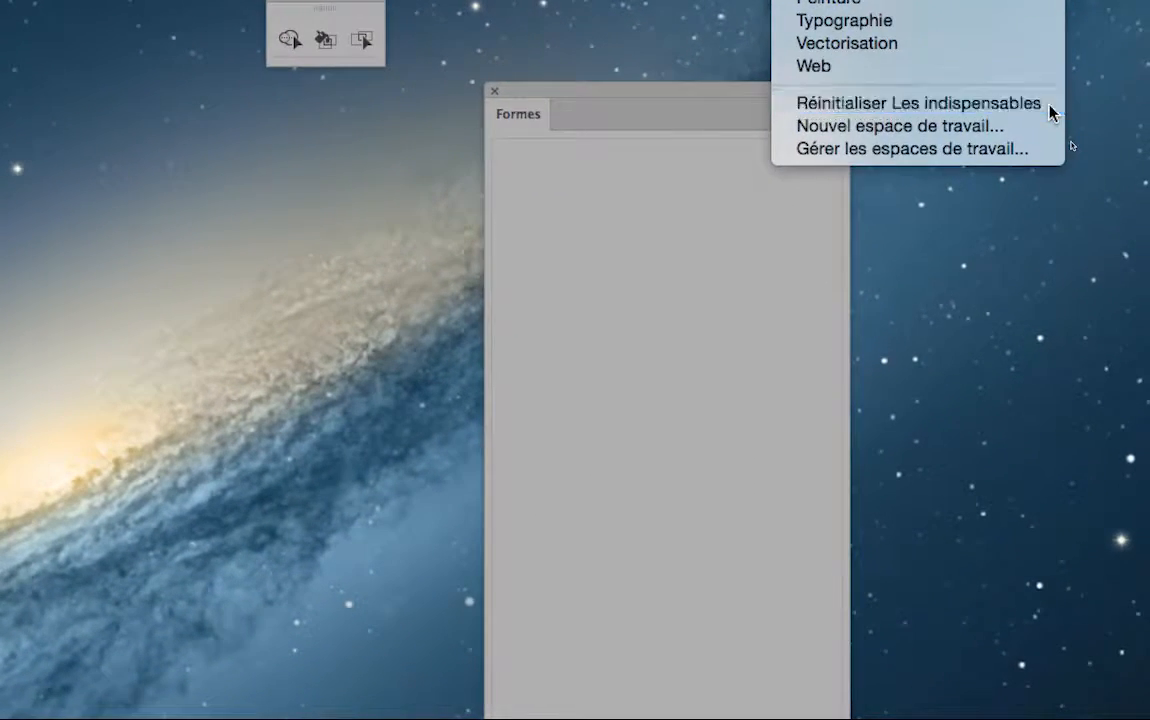
pyautogui.click(1050, 110)
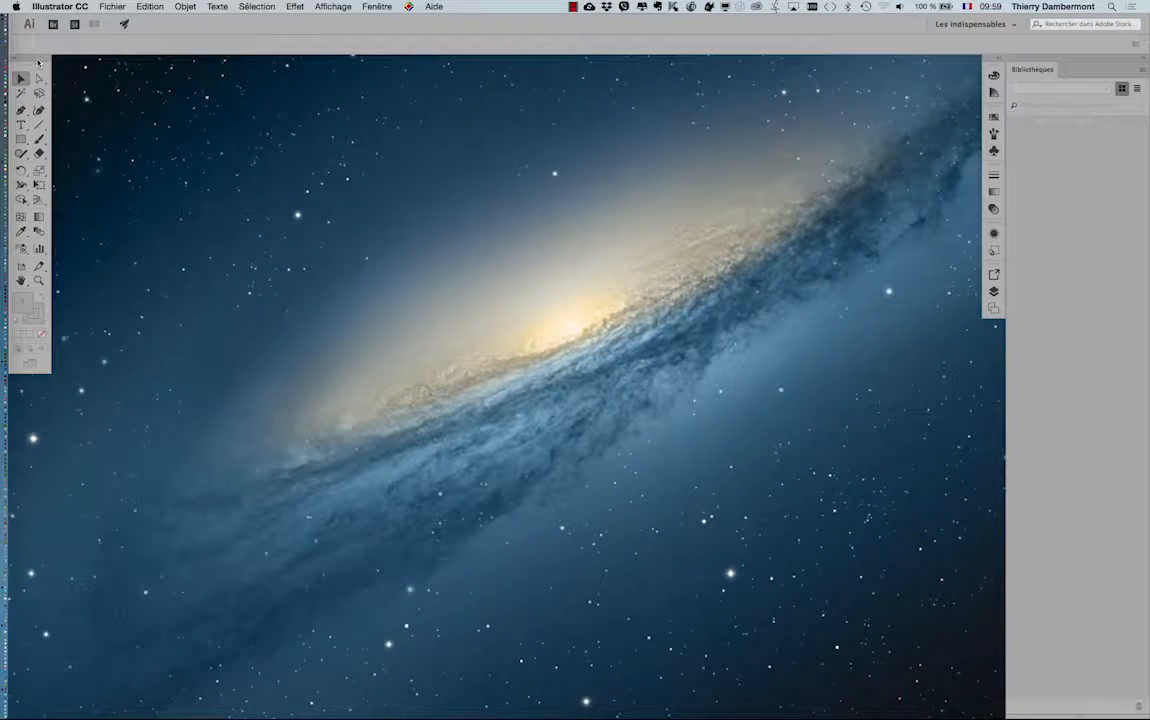
pyautogui.moveTo(38, 62); pyautogui.dragTo(49, 72)
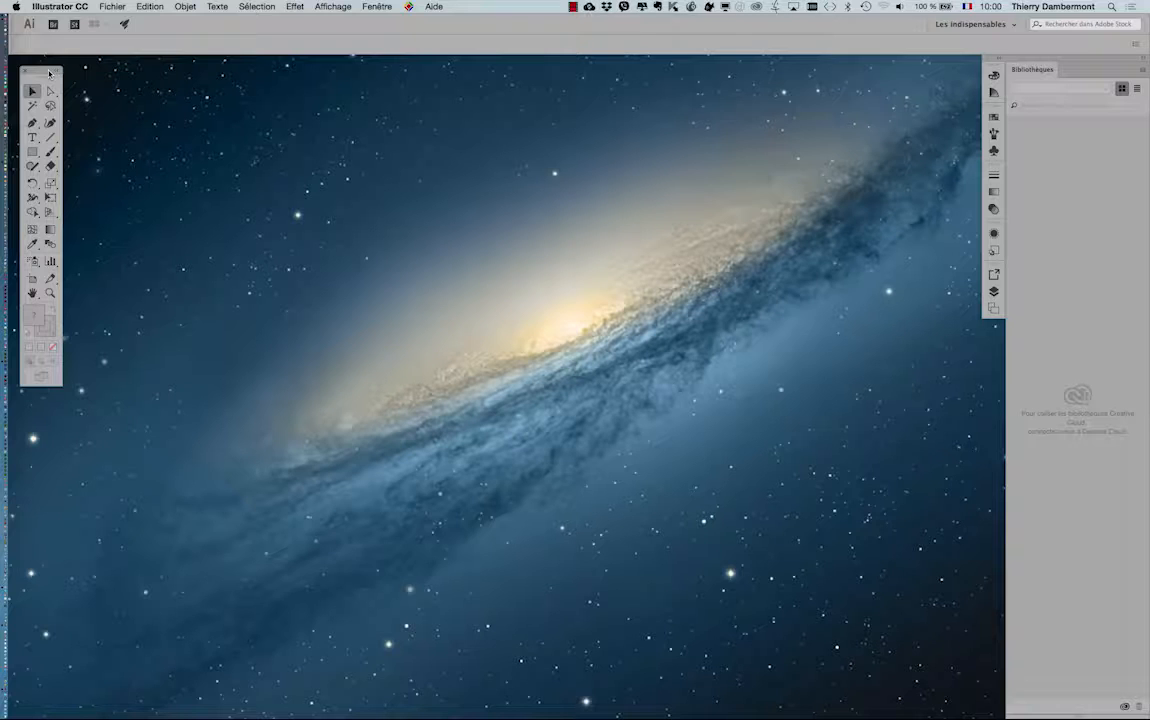
# Step: Create a landscape A4 document, 297 x 210 mm, in RGB mode with one artboard and 300 ppi raster effects
pyautogui.click(113, 7)
pyautogui.click(125, 20)
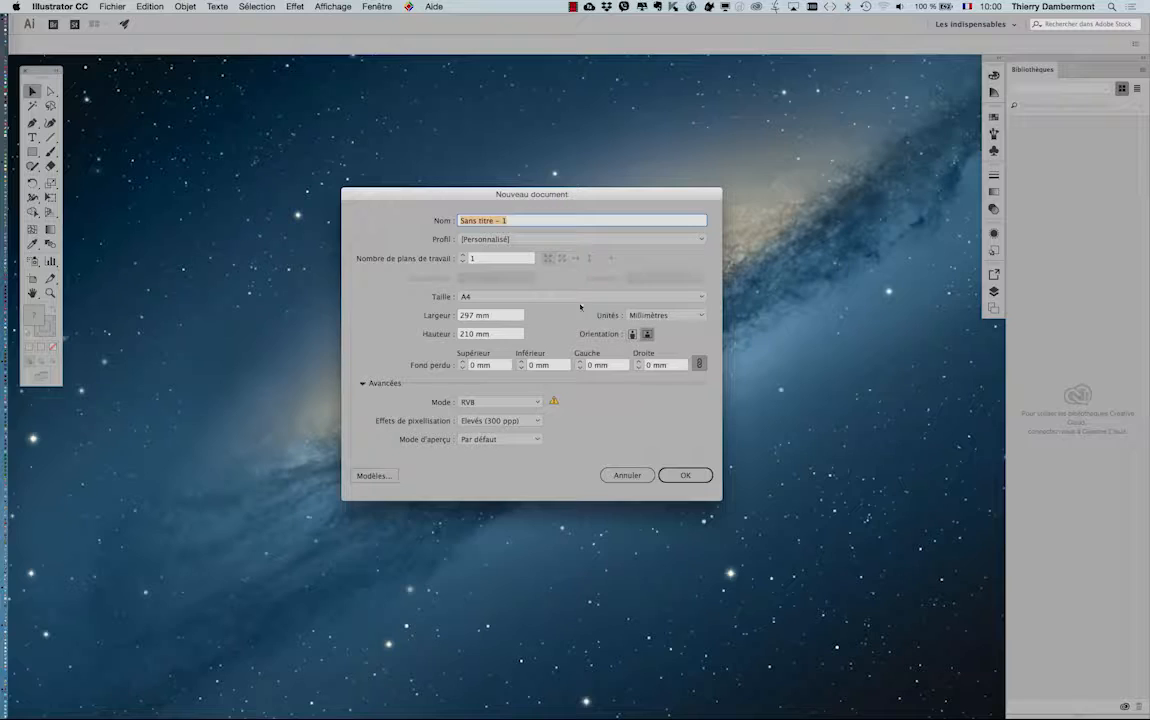
pyautogui.moveTo(557, 194); pyautogui.dragTo(419, 128)
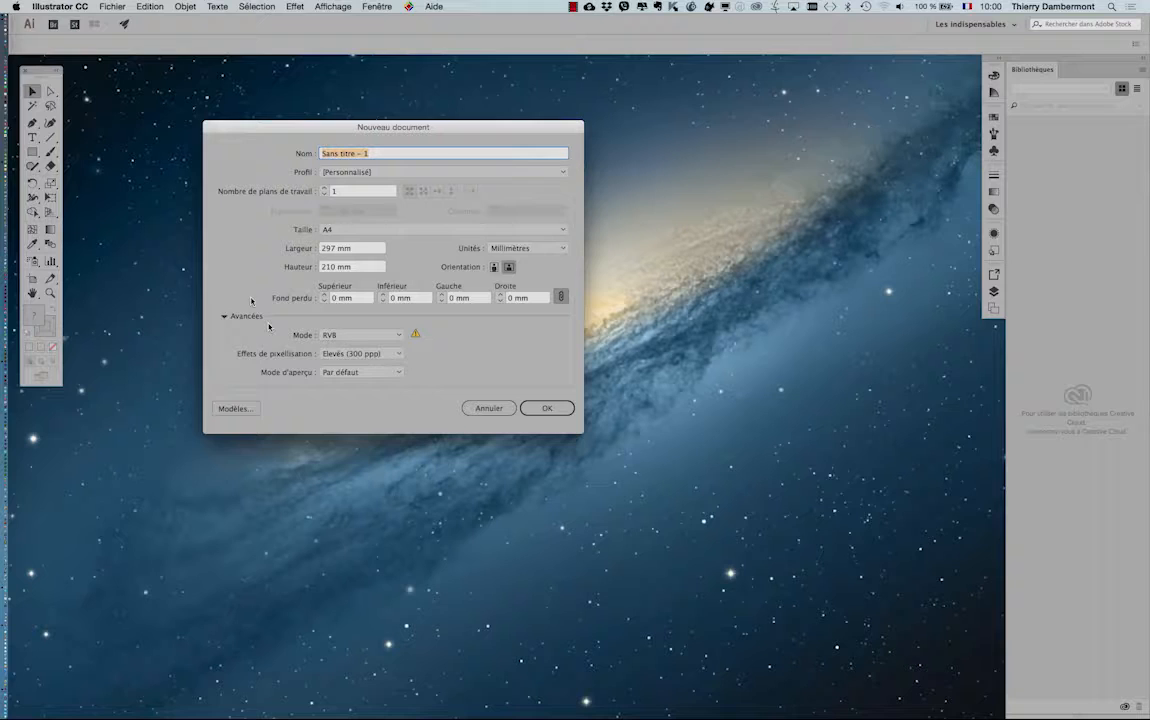
pyautogui.click(842, 516)
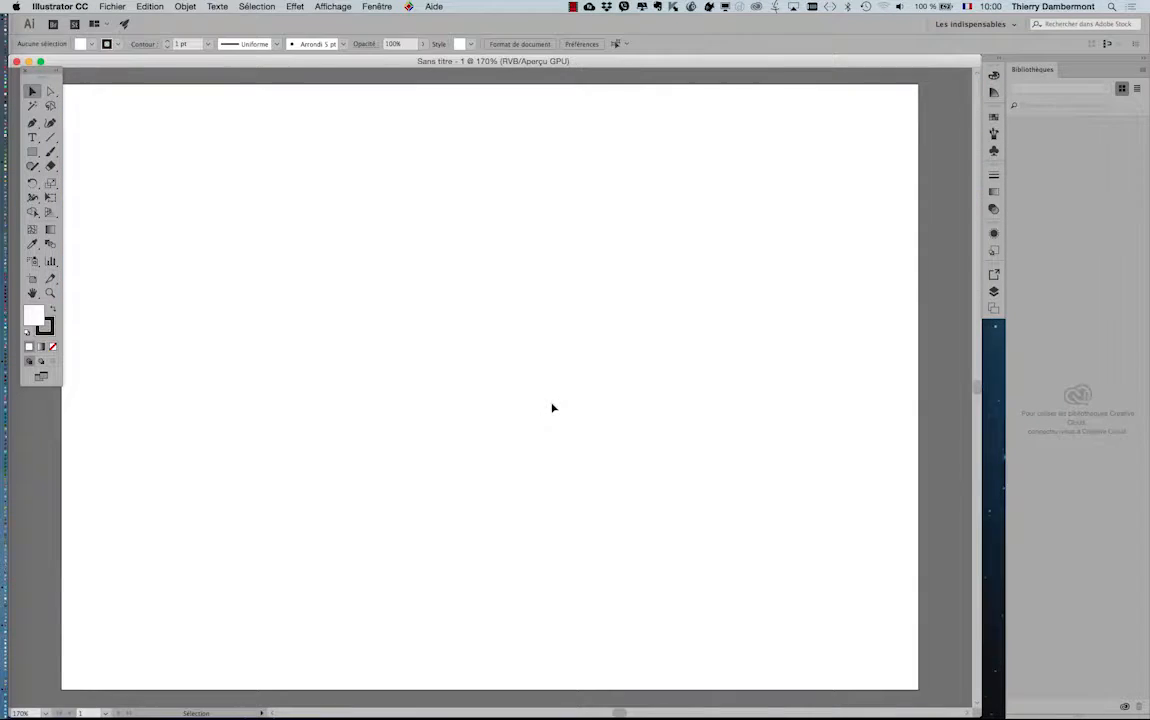
pyautogui.press('space')
pyautogui.moveTo(524, 344); pyautogui.dragTo(553, 346)
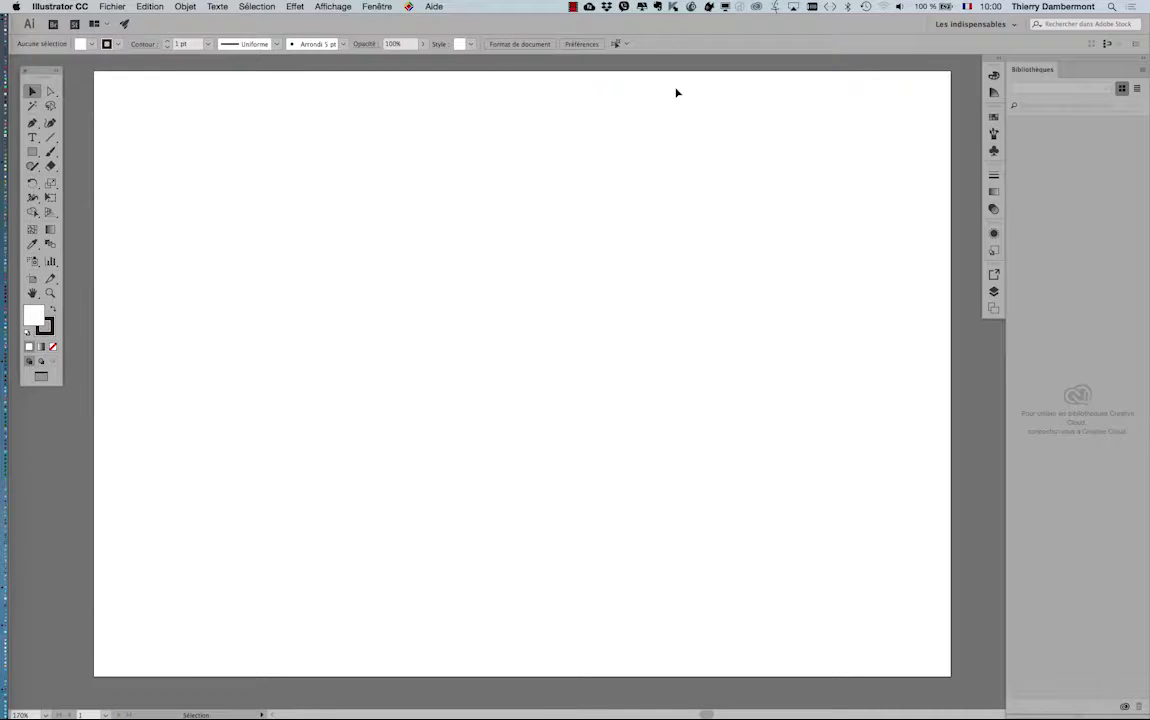
# Step: Draw an area text frame about 67 x 33 mm in the upper part of the artboard, then delete it
pyautogui.click(33, 139)
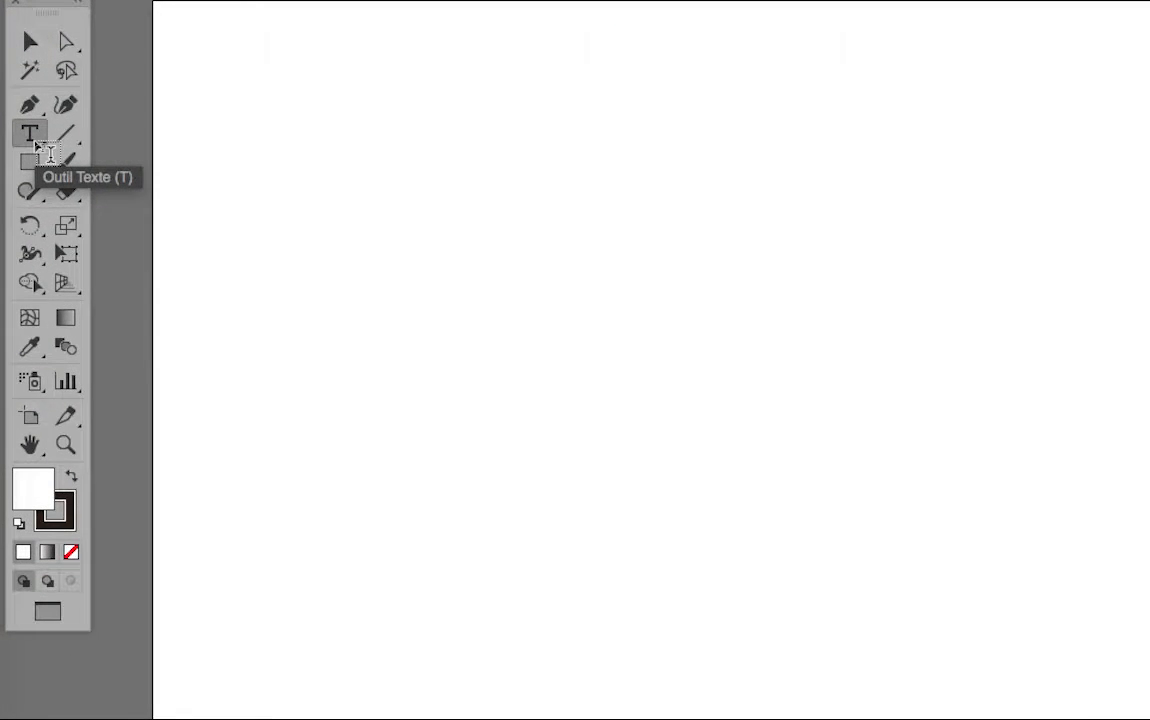
pyautogui.moveTo(80, 128); pyautogui.dragTo(415, 289)
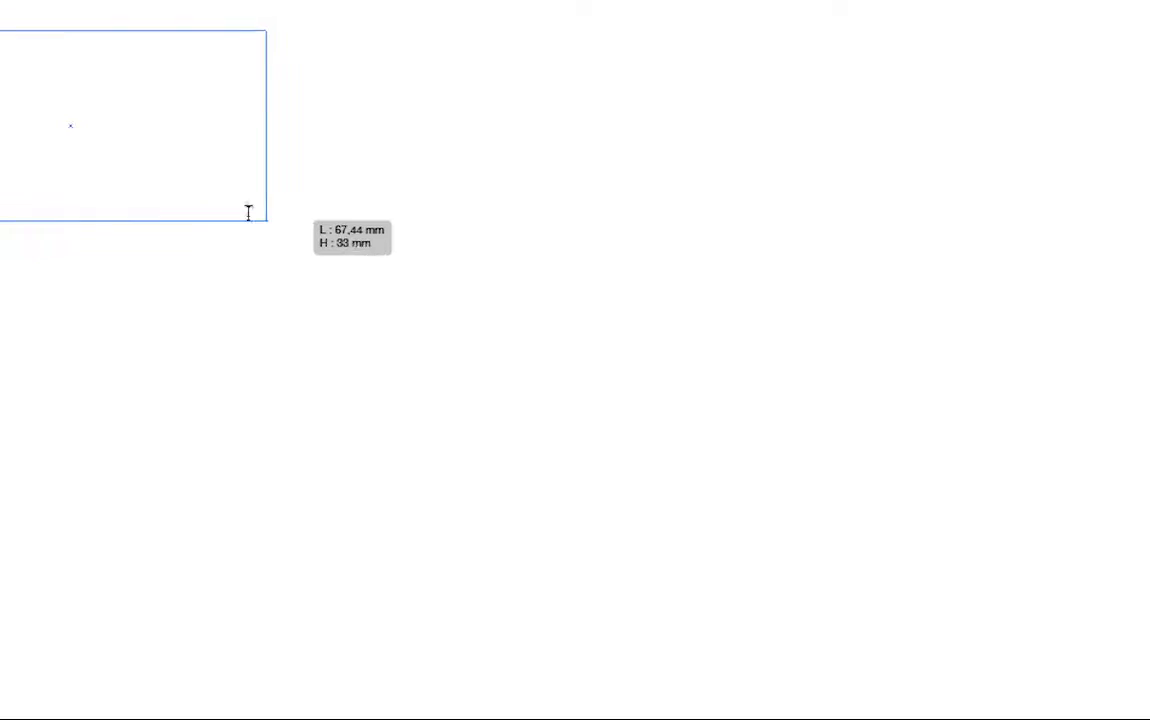
pyautogui.moveTo(248, 213); pyautogui.dragTo(248, 213)
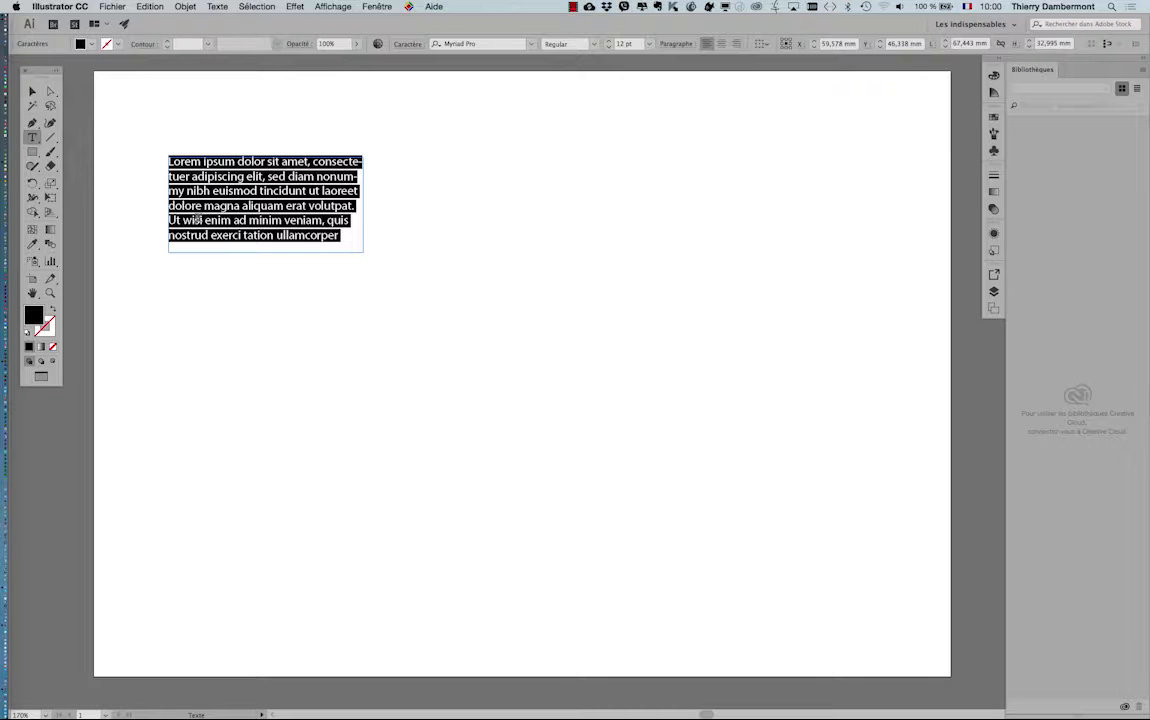
pyautogui.click(33, 92)
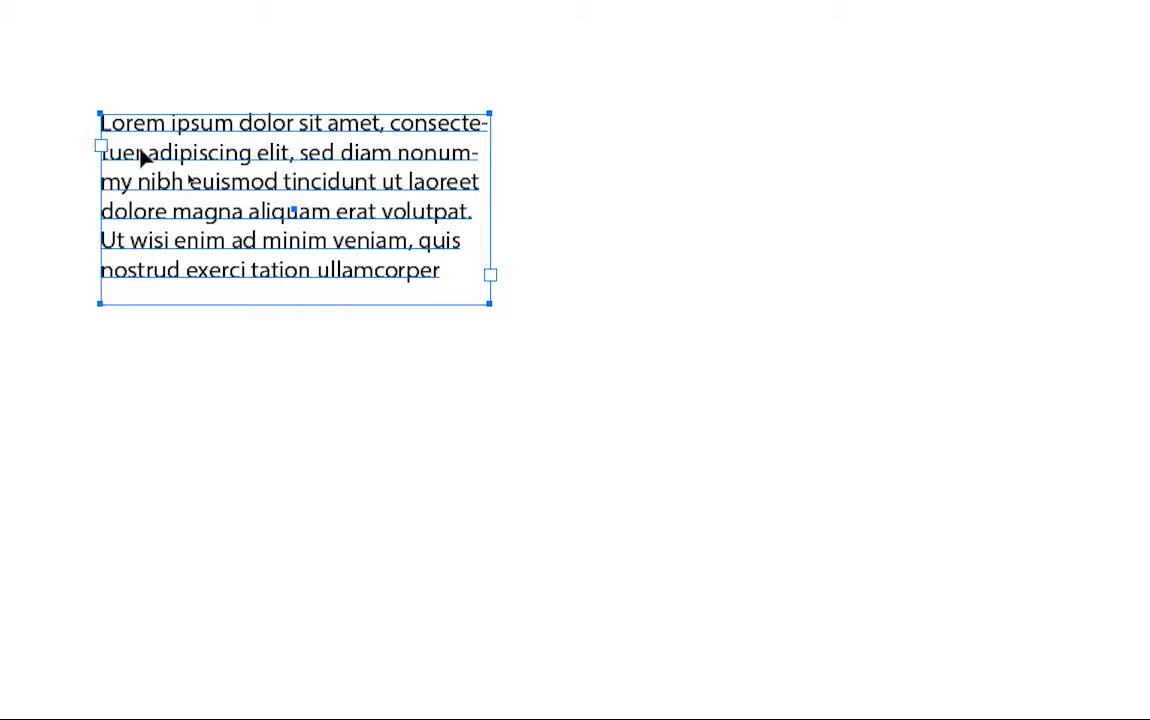
pyautogui.press('Delete')
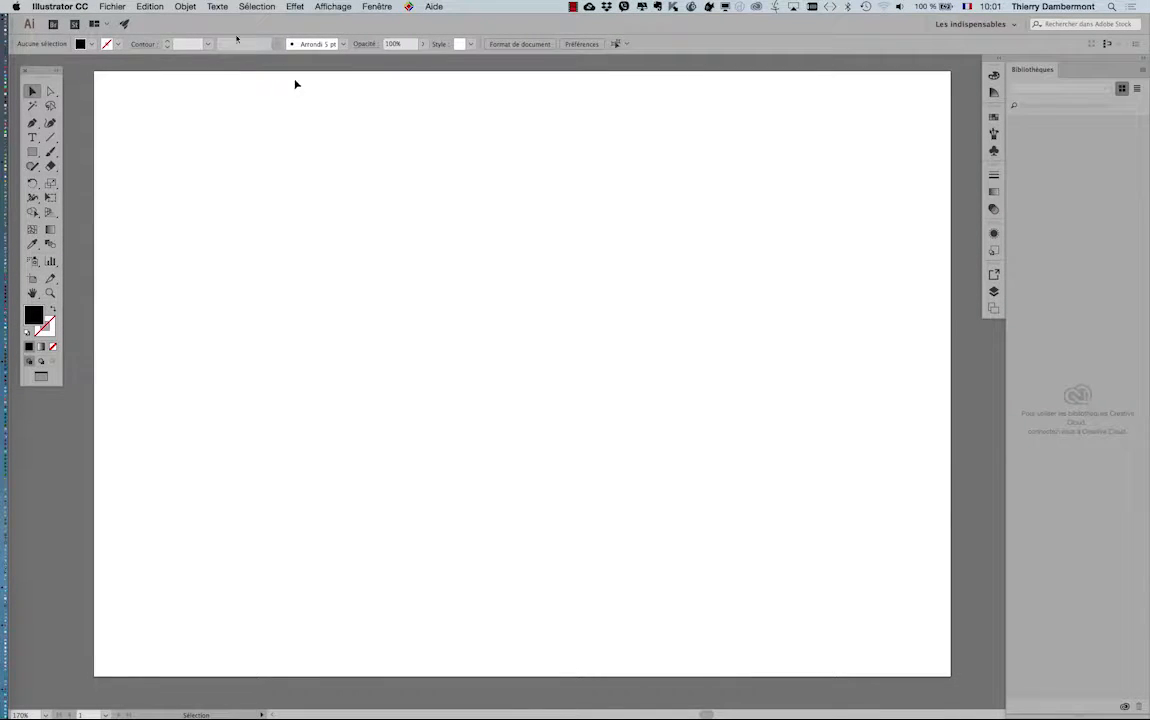
# Step: Move the Tools panel over the artboard and place a point text with the placeholder "Lorem ipsum" on the upper part of the page
pyautogui.moveTo(43, 68); pyautogui.dragTo(136, 107)
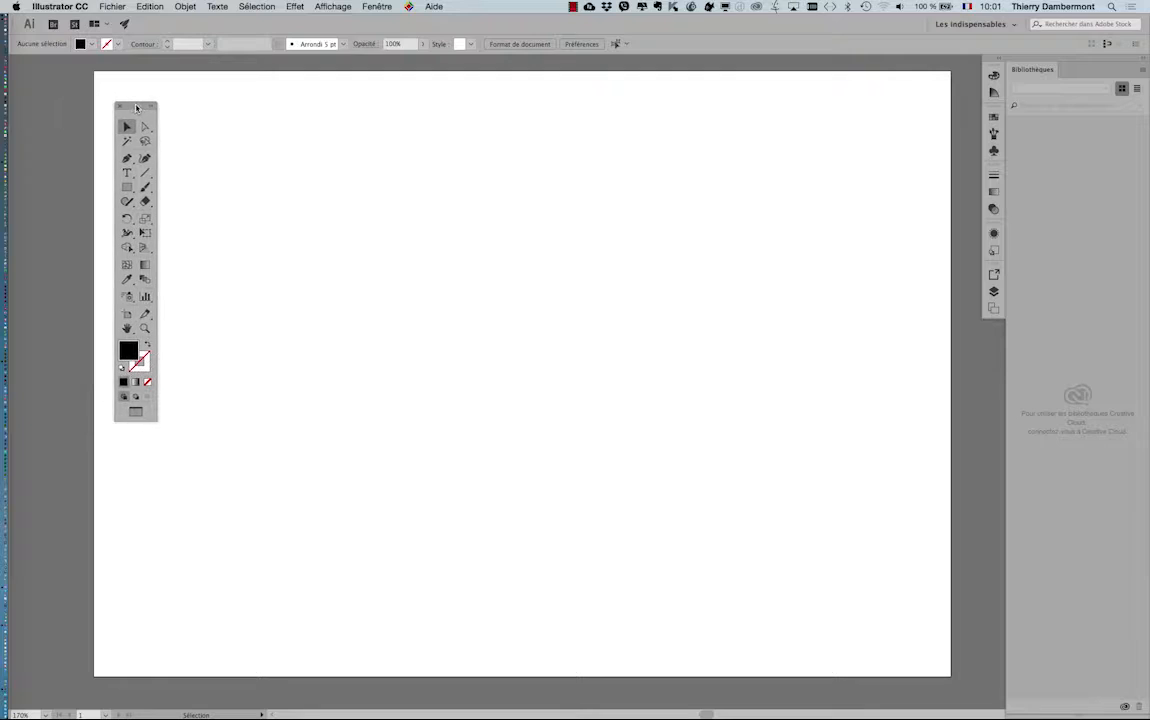
pyautogui.click(128, 173)
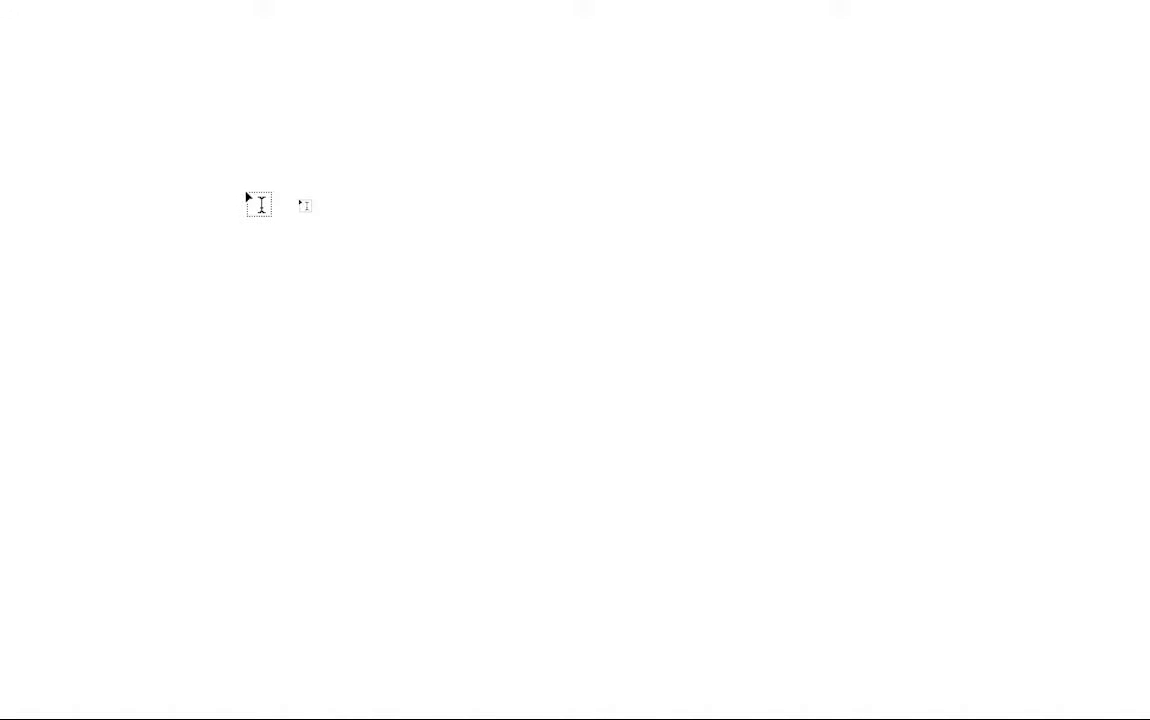
pyautogui.click(259, 205)
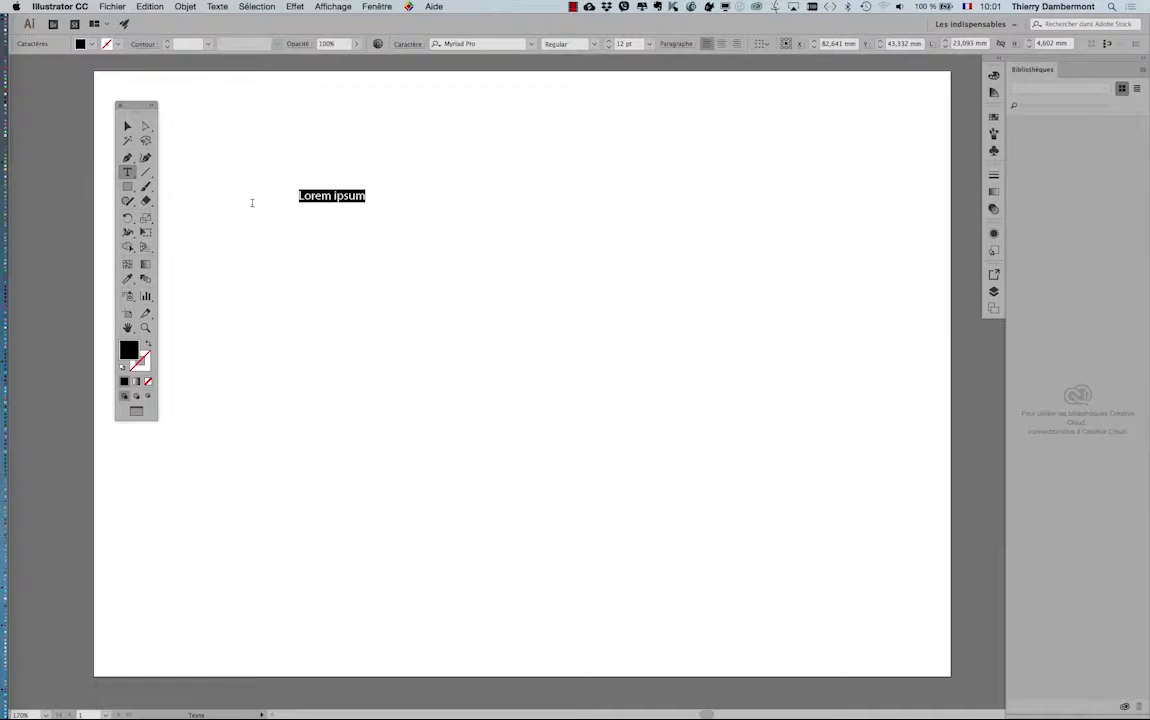
# Step: Switch to the outline view (Tracé) and select the point text to examine its anchor point and baseline up close
pyautogui.click(325, 6)
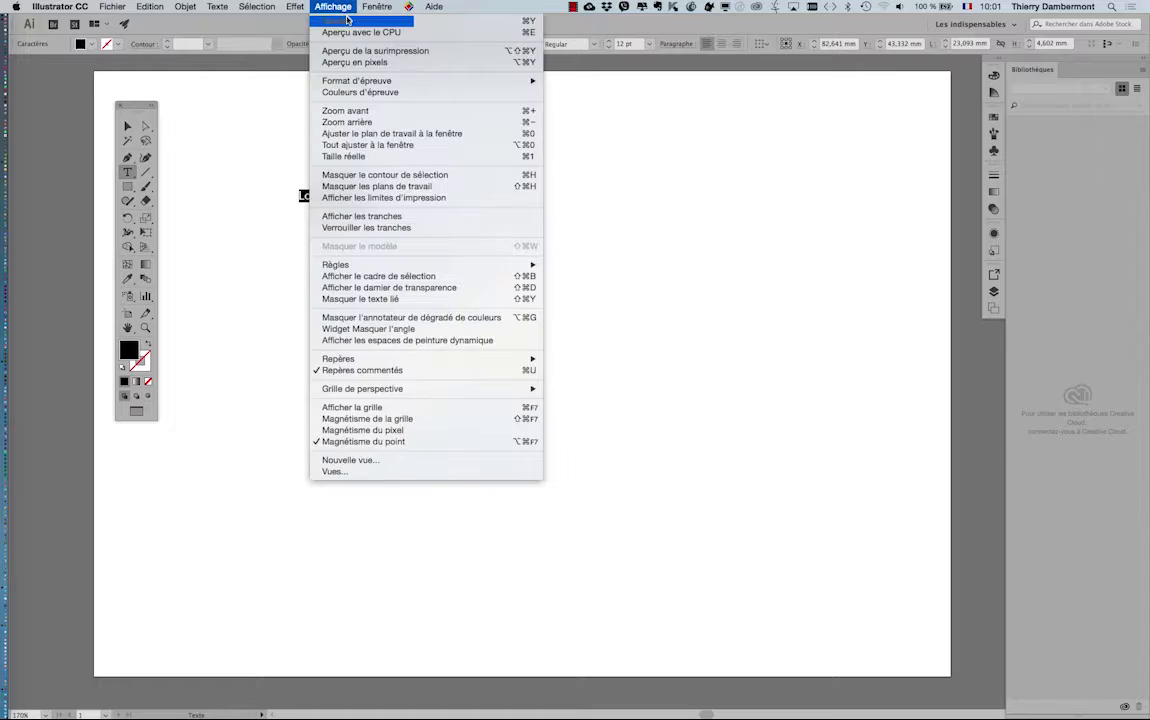
pyautogui.click(357, 22)
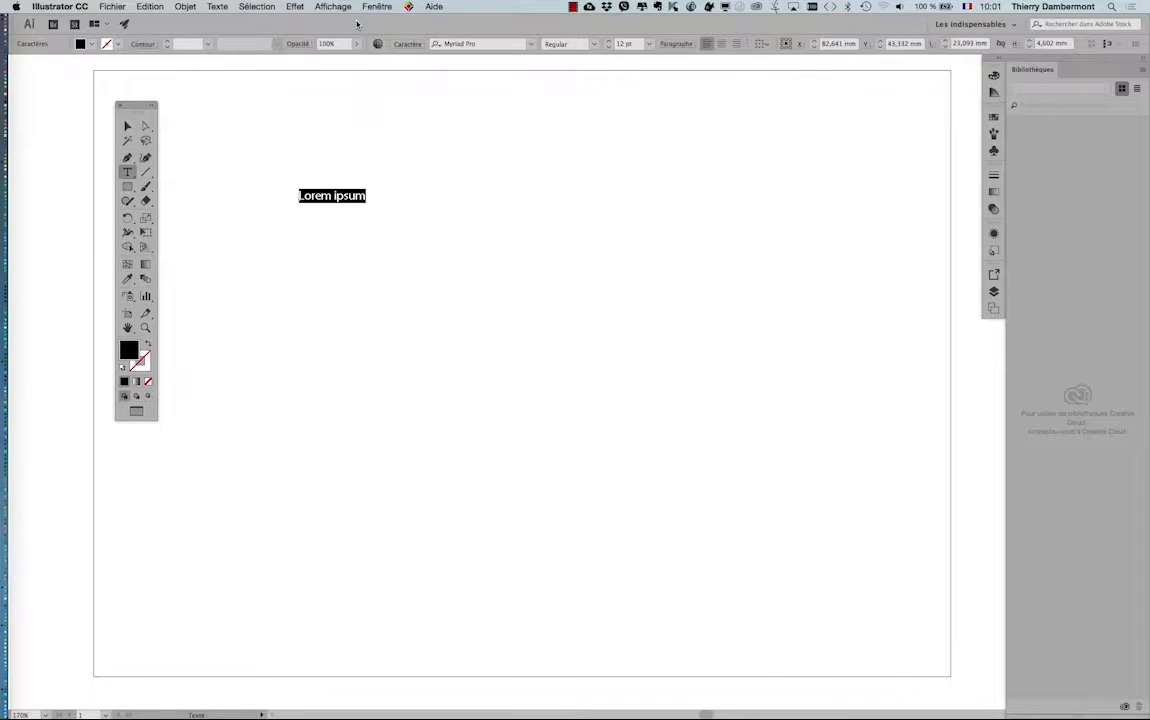
pyautogui.scroll(10, 300, 193)
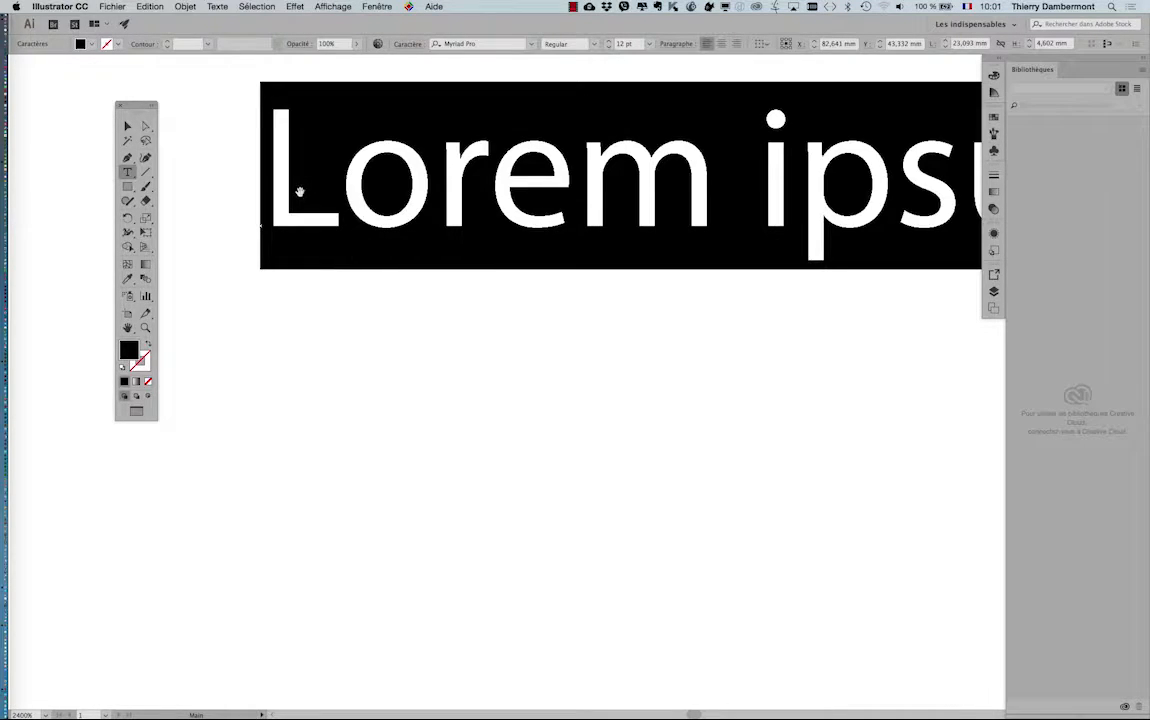
pyautogui.click(128, 127)
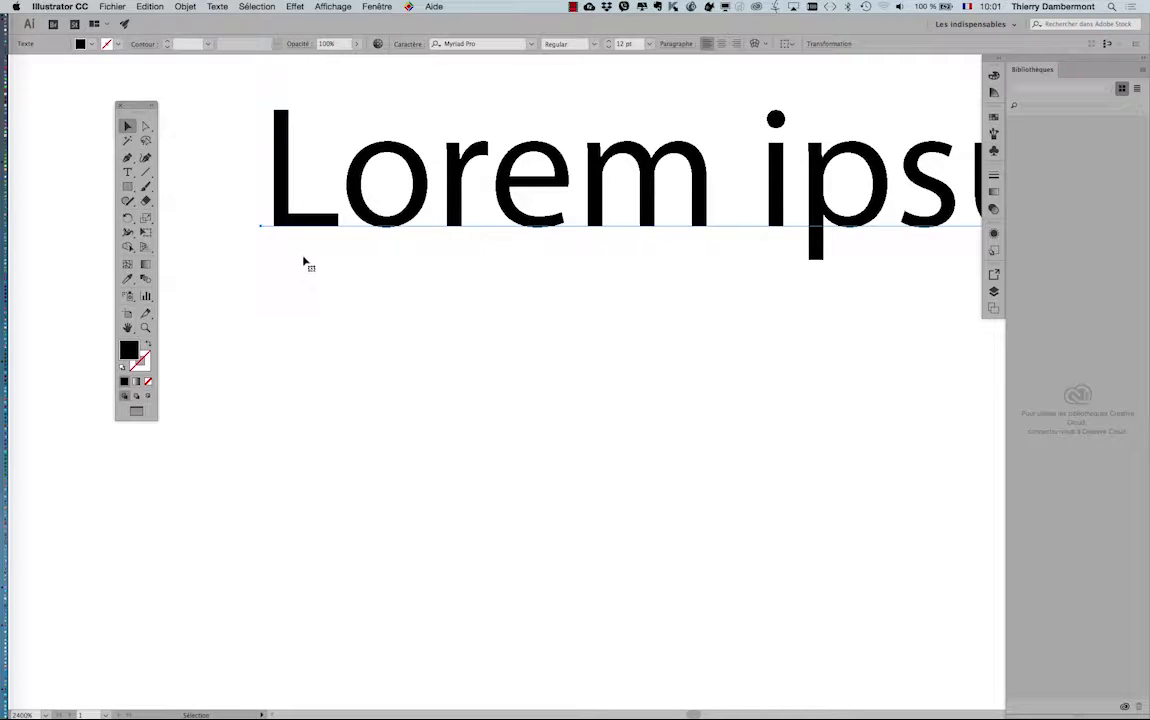
pyautogui.scroll(-5, 375, 262)
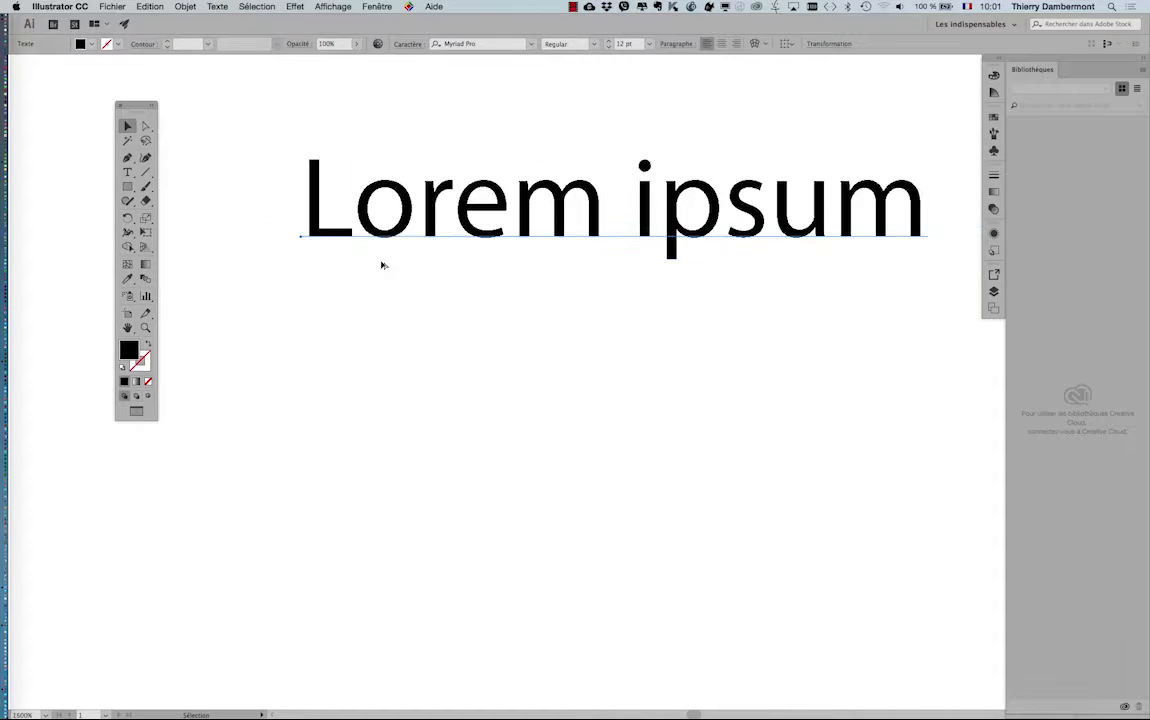
# Step: Compare the text in GPU preview and outline view, finishing in GPU preview
pyautogui.click(341, 6)
pyautogui.click(341, 22)
pyautogui.click(337, 8)
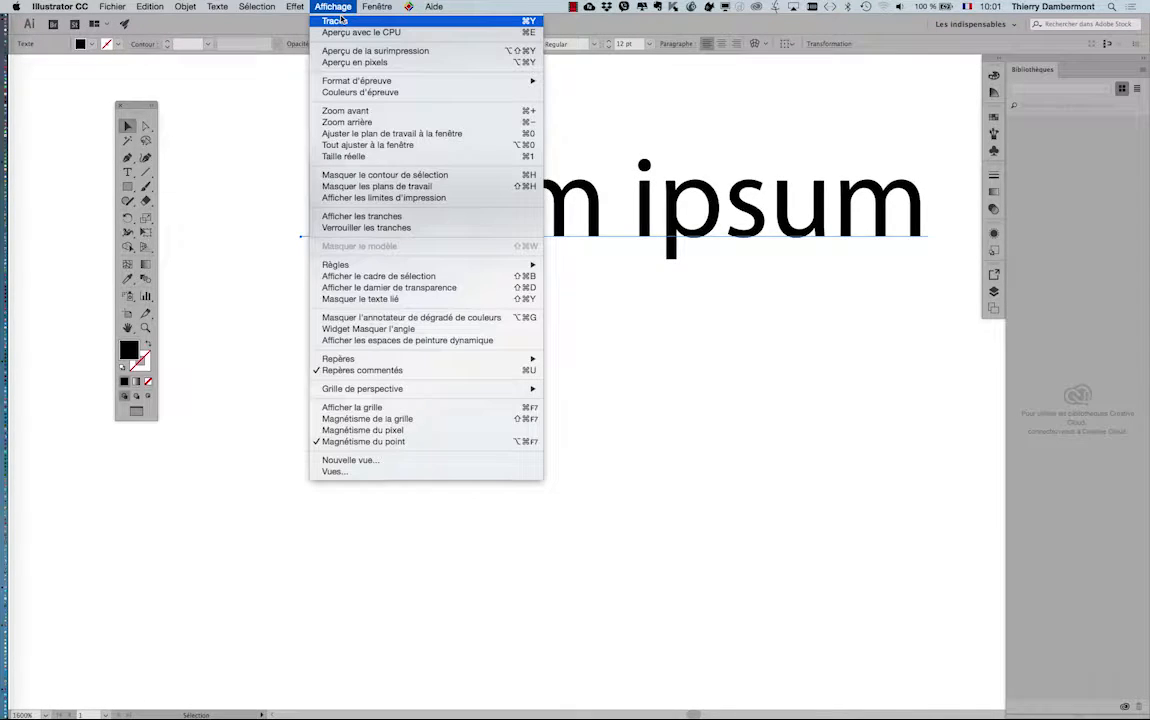
pyautogui.click(340, 20)
pyautogui.click(342, 7)
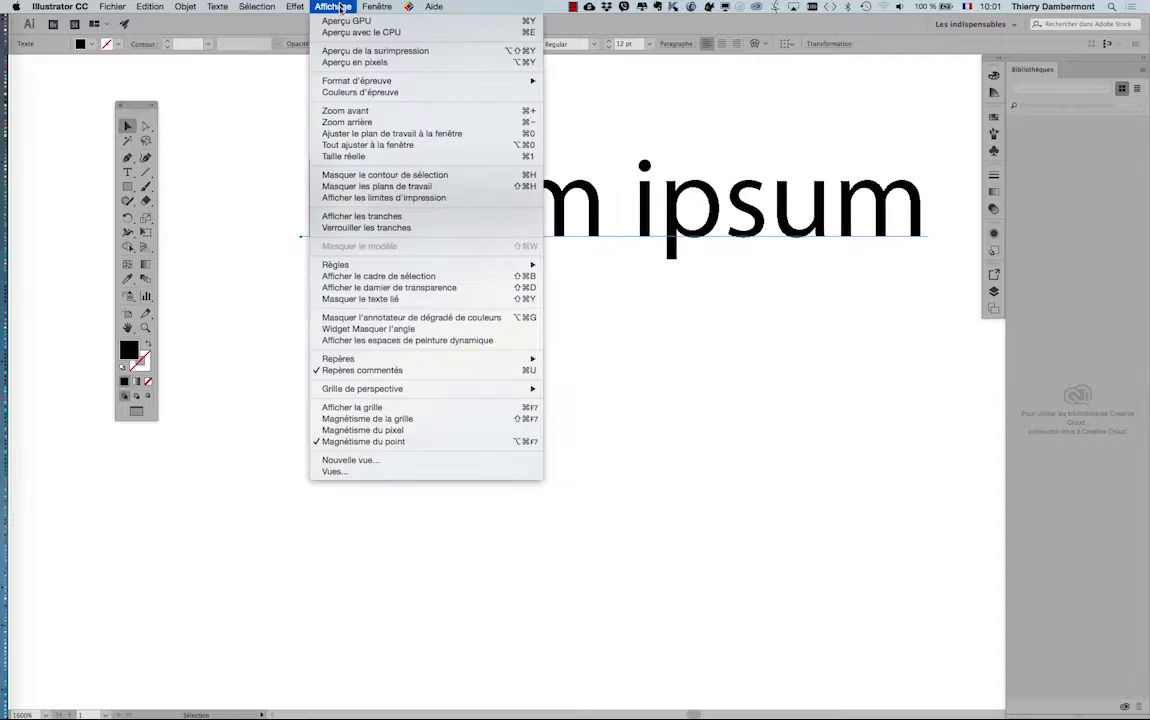
pyautogui.click(318, 21)
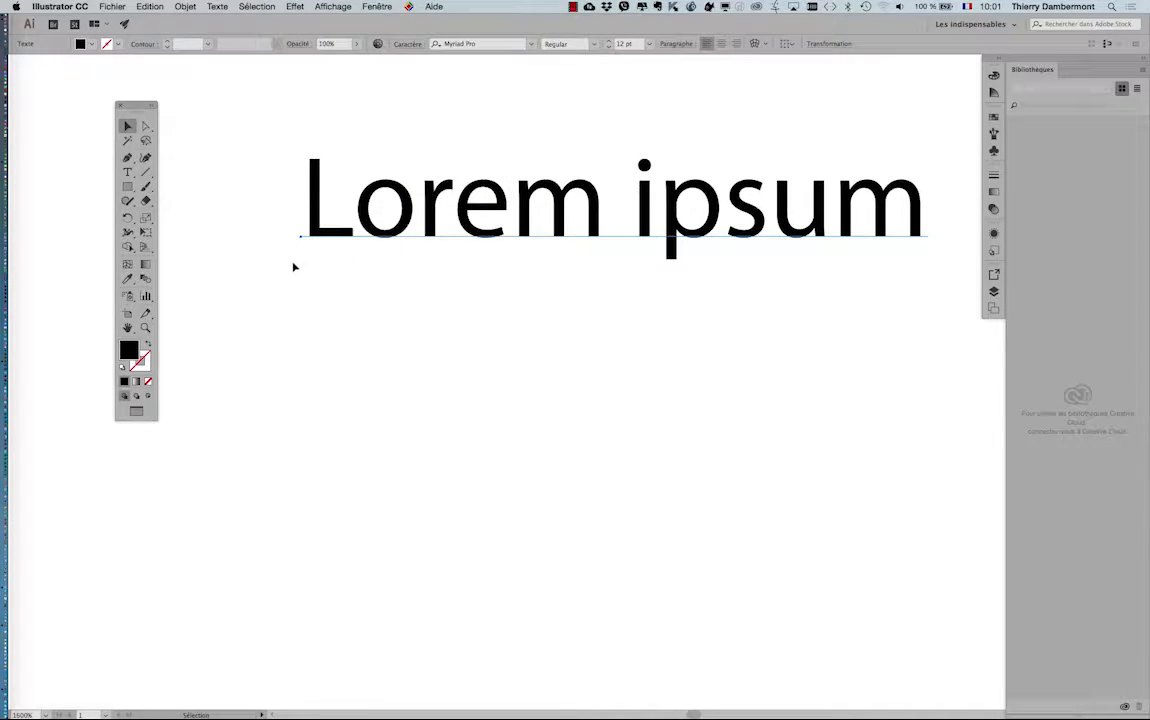
# Step: Show the whole artboard and move the Tools panel off the page
pyautogui.scroll(-3, 294, 267)
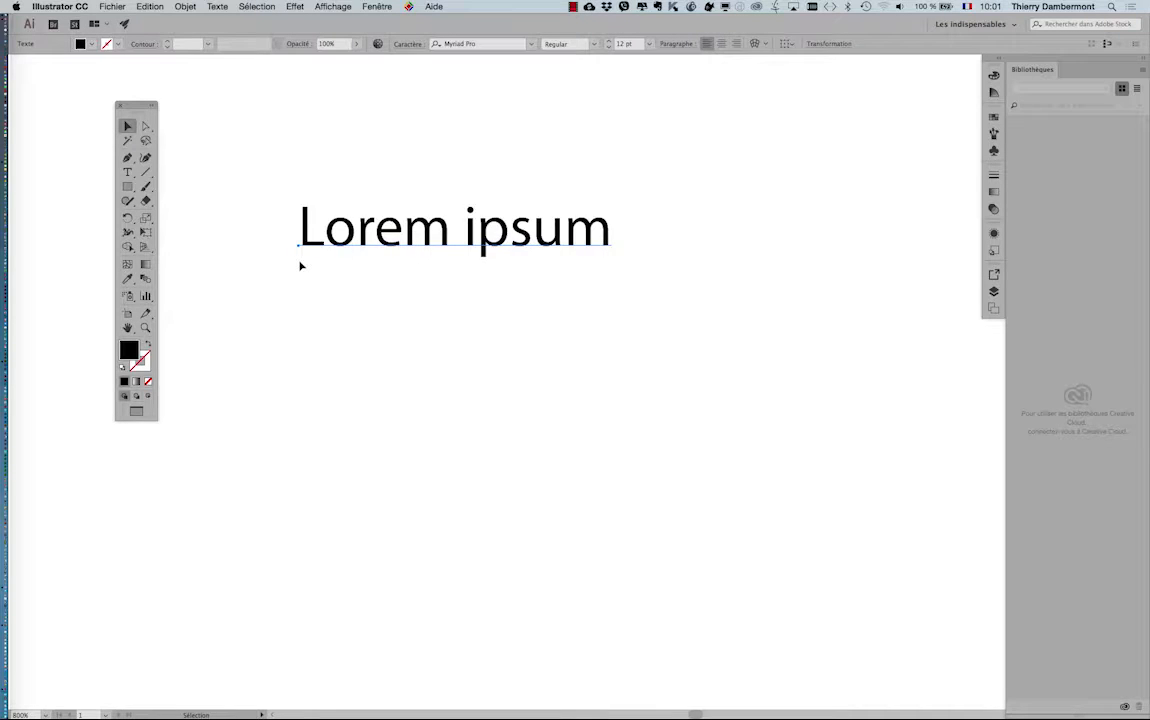
pyautogui.scroll(-2, 300, 266)
pyautogui.scroll(-2, 300, 265)
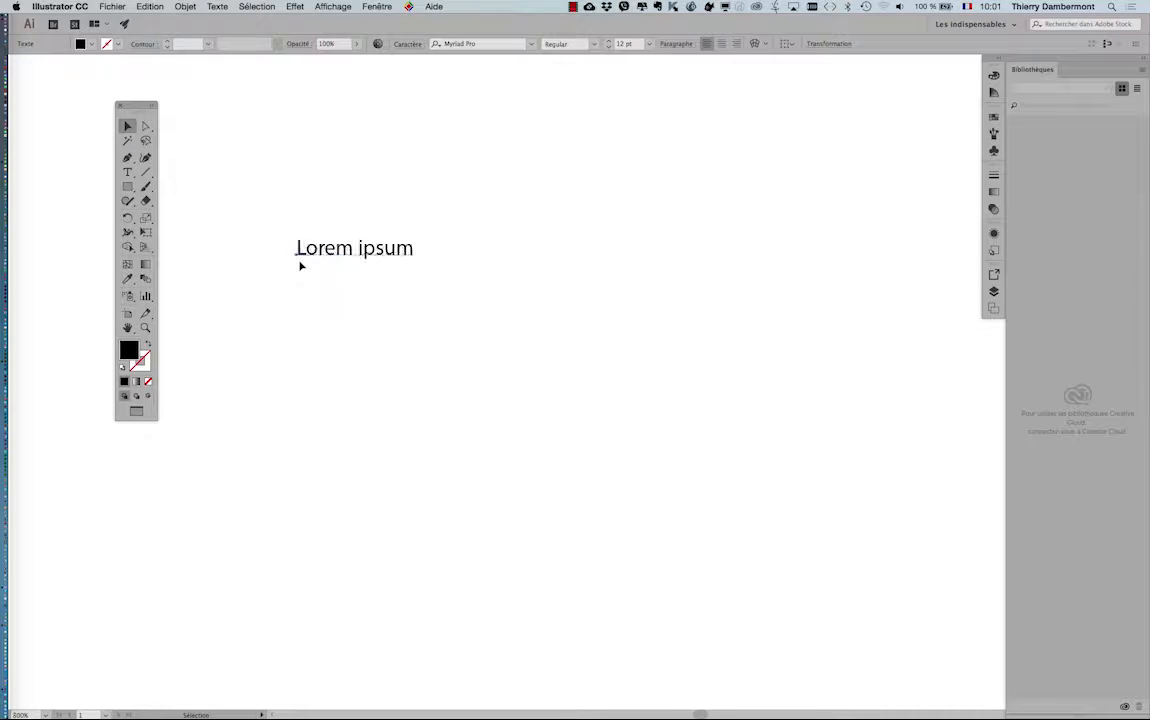
pyautogui.scroll(-1, 299, 262)
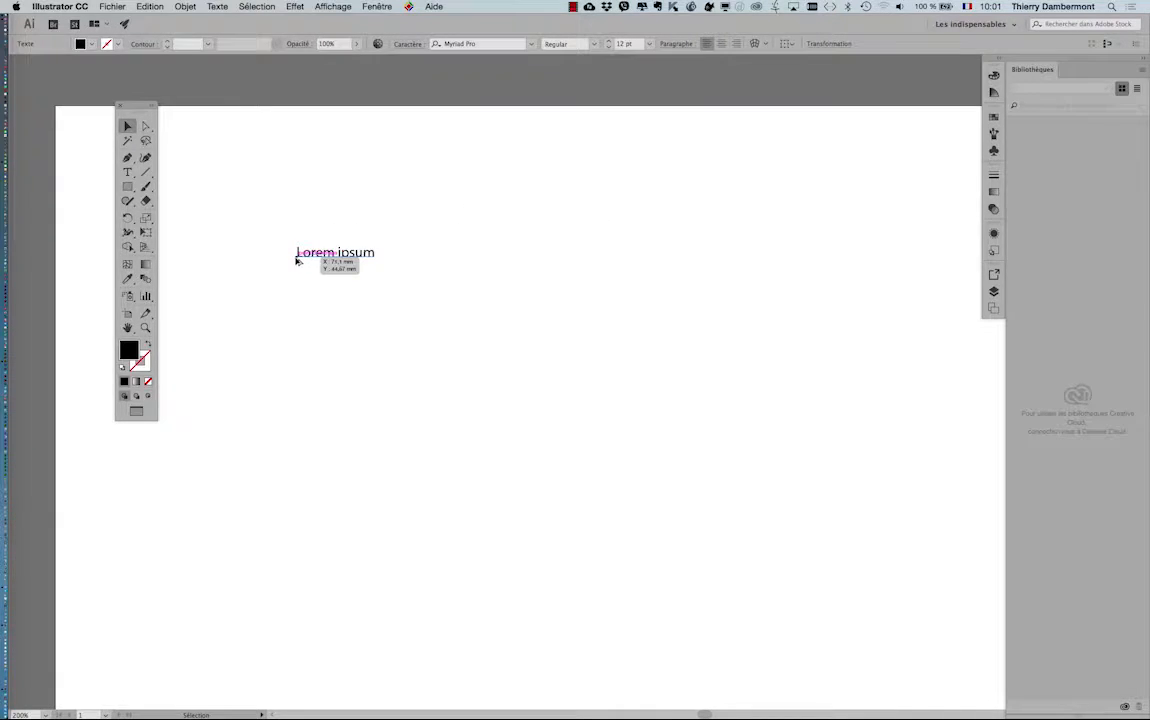
pyautogui.scroll(-1, 300, 265)
pyautogui.moveTo(370, 276); pyautogui.dragTo(394, 248)
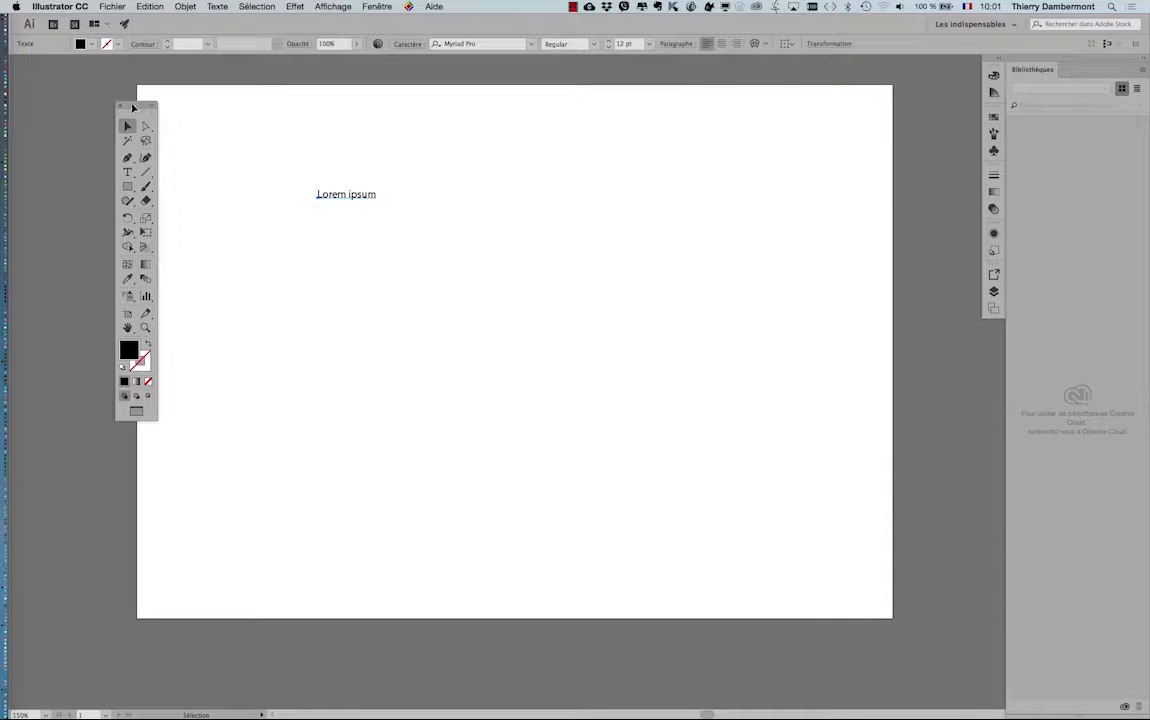
pyautogui.moveTo(125, 104); pyautogui.dragTo(66, 94)
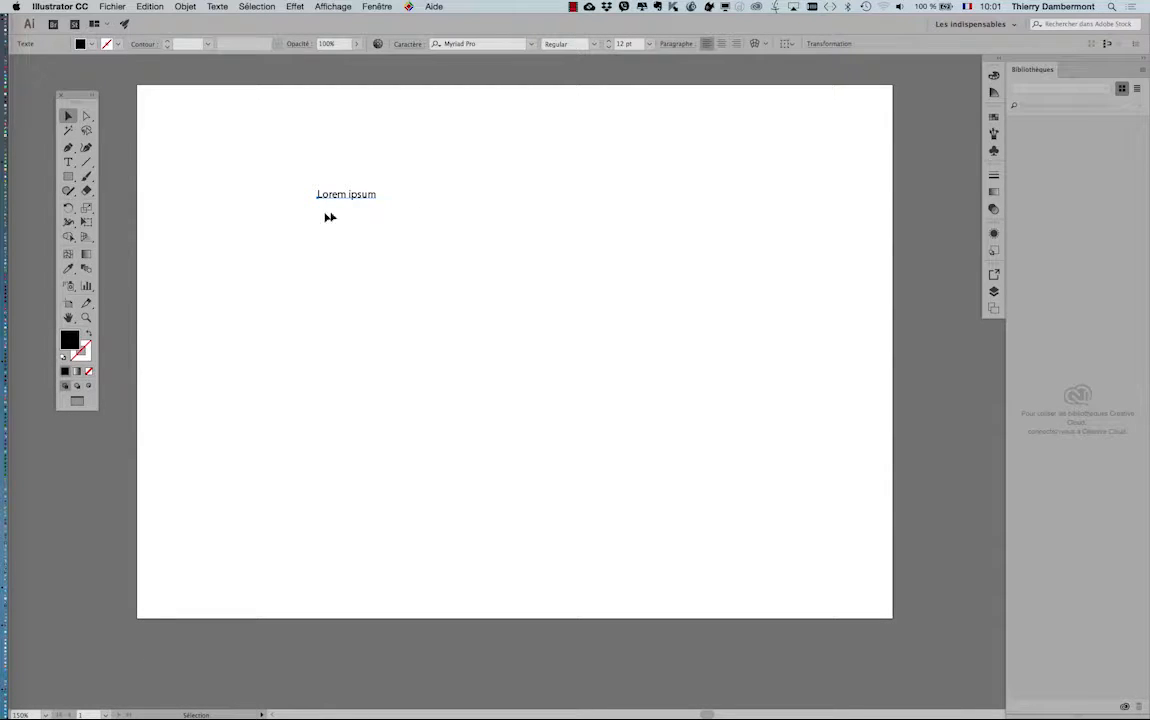
pyautogui.scroll(3, 344, 198)
pyautogui.scroll(-4, 344, 202)
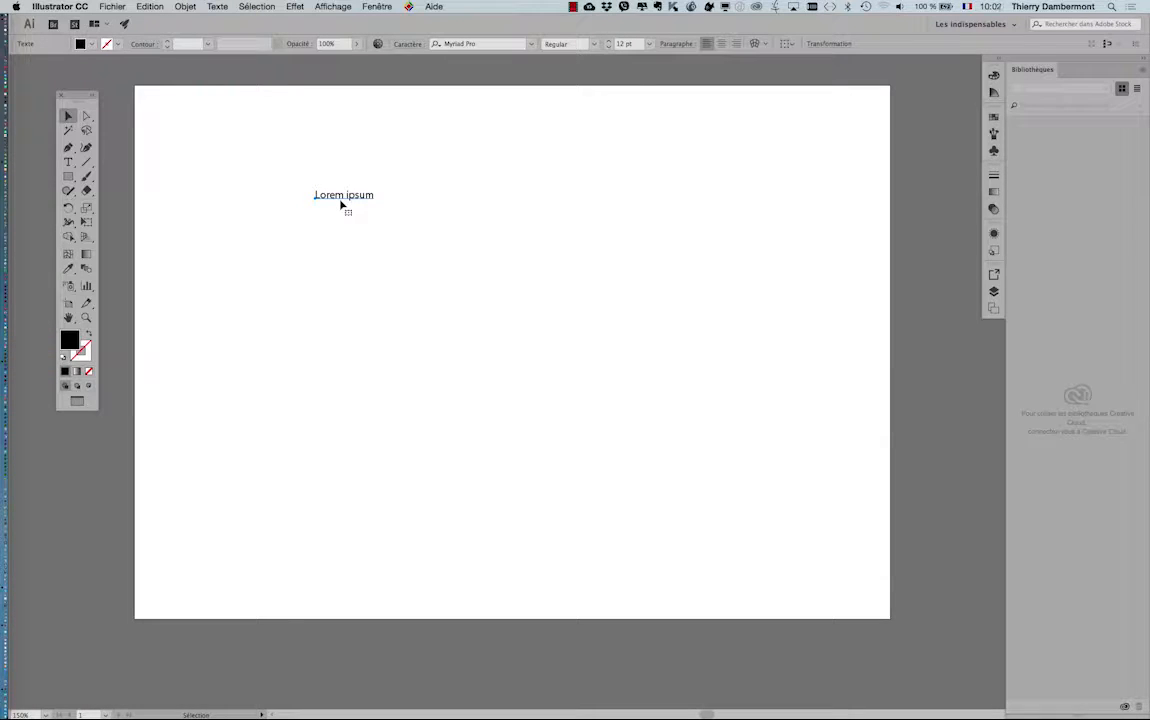
pyautogui.scroll(1, 341, 203)
pyautogui.scroll(-1, 341, 203)
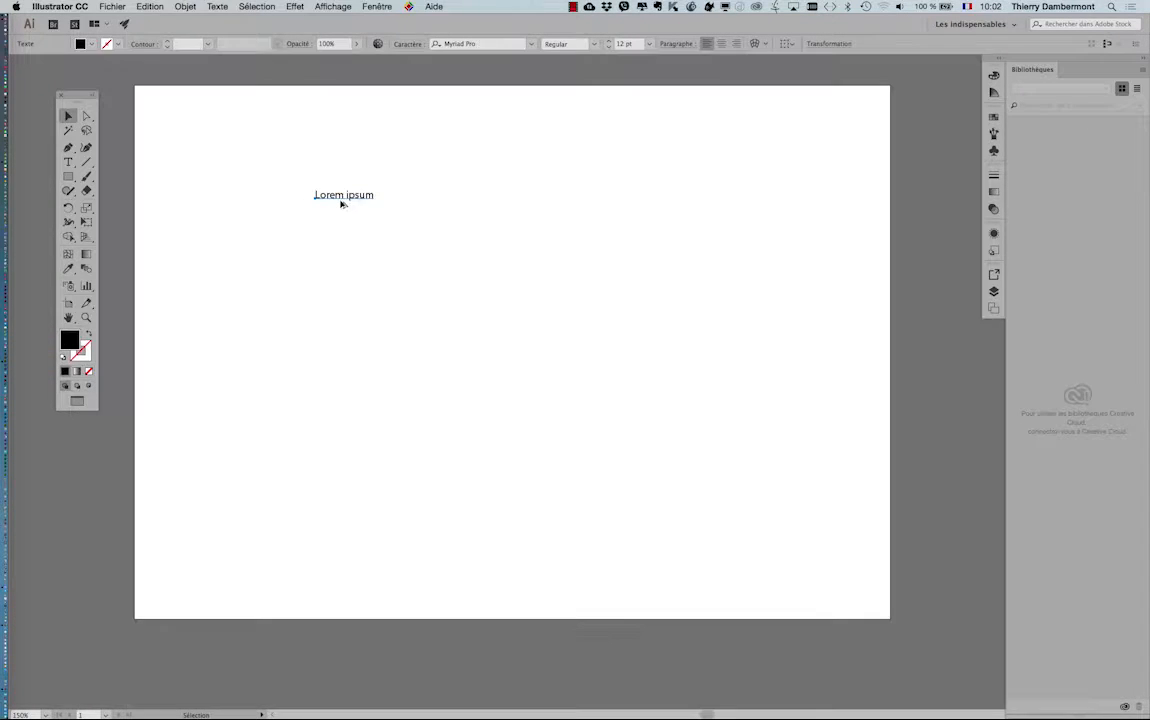
# Step: Enlarge the "Lorem ipsum" text to about 113.57 pt with the Free Transform tool and move it up on the artboard
pyautogui.click(68, 118)
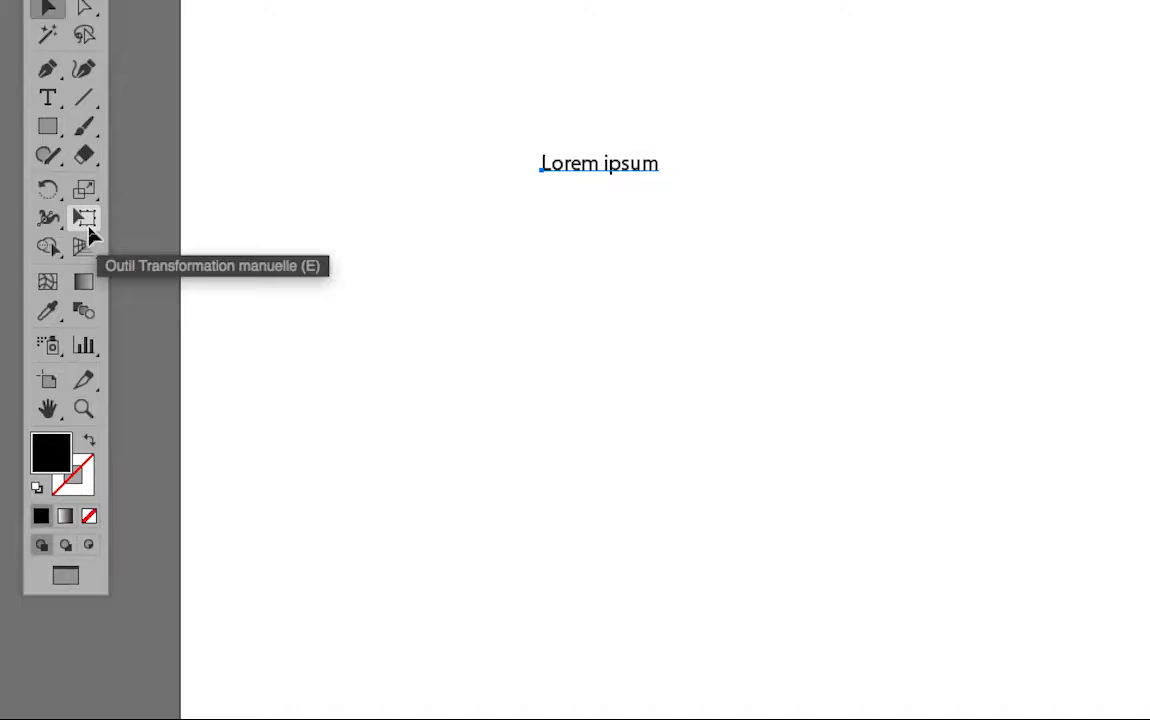
pyautogui.click(88, 232)
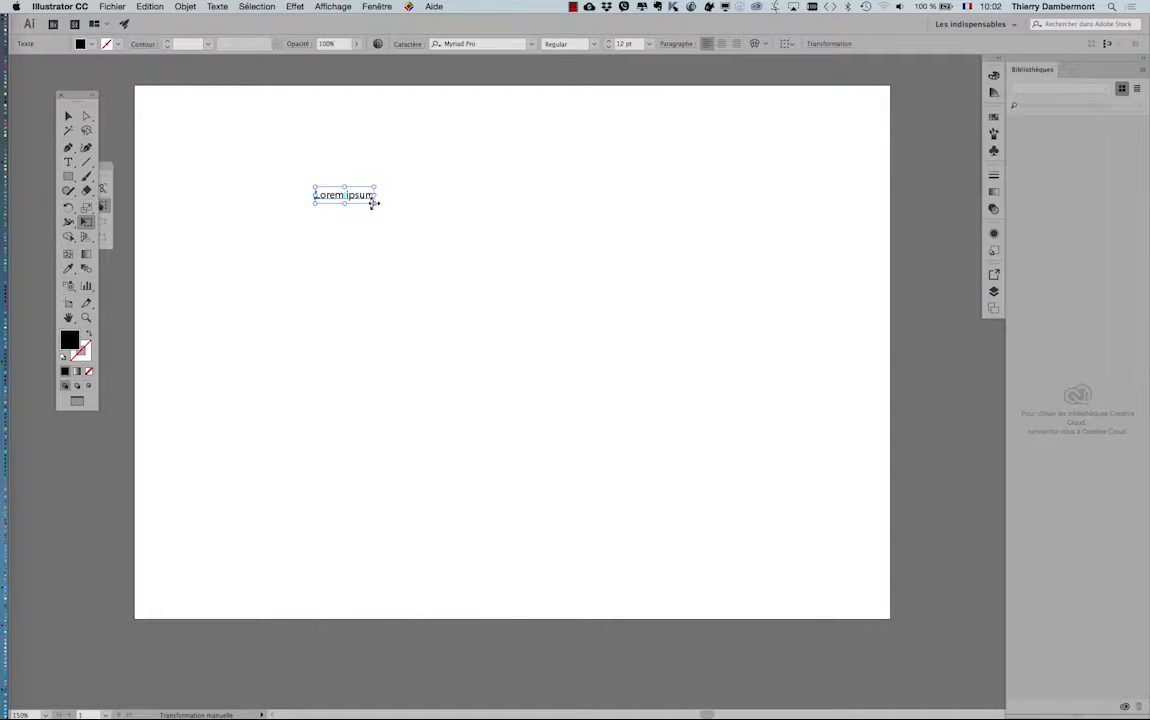
pyautogui.moveTo(374, 203); pyautogui.dragTo(762, 405)
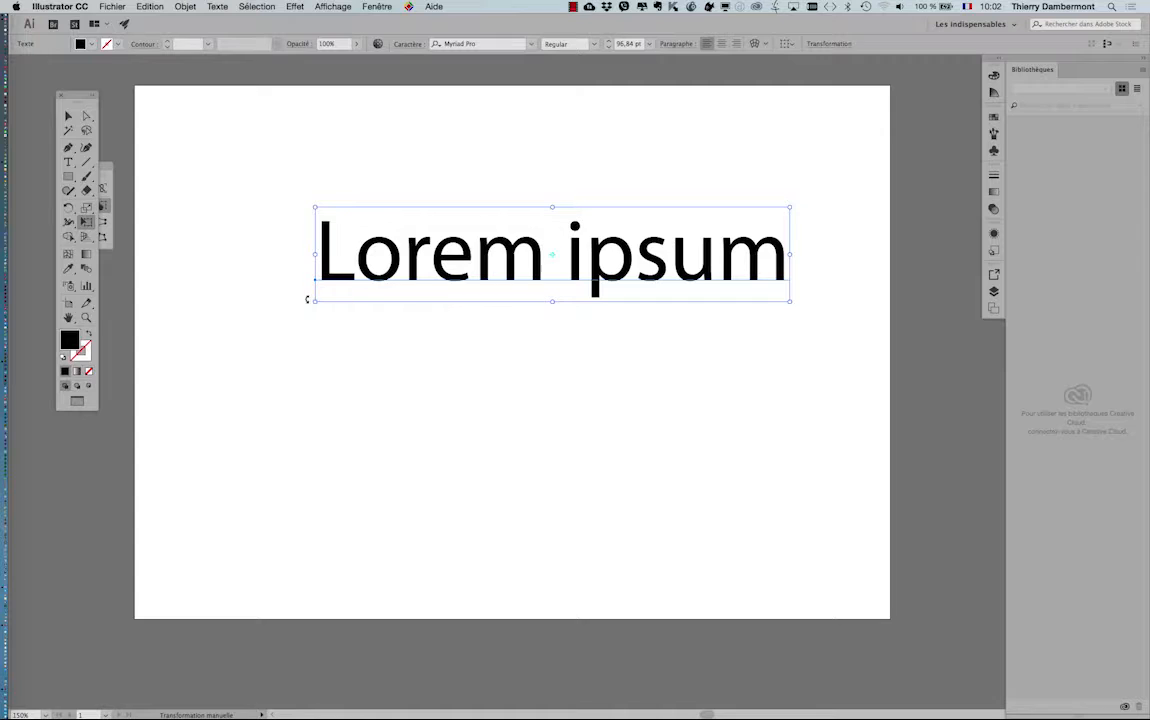
pyautogui.moveTo(316, 300); pyautogui.dragTo(233, 325)
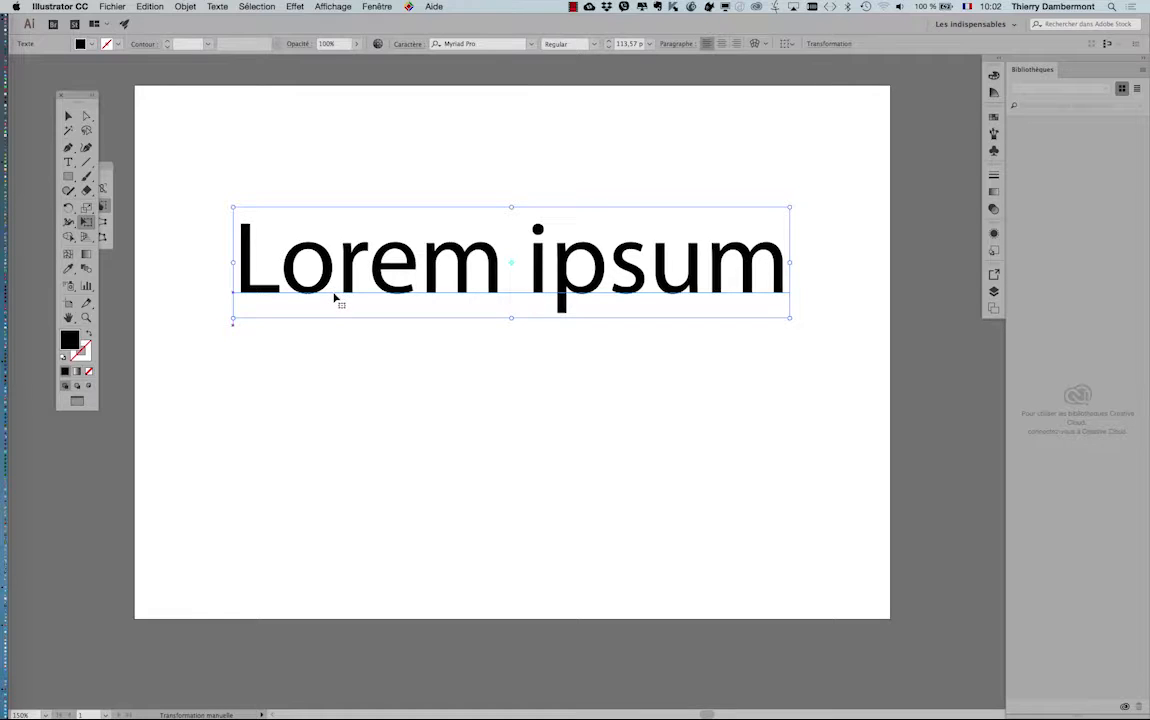
pyautogui.moveTo(335, 297); pyautogui.dragTo(325, 252)
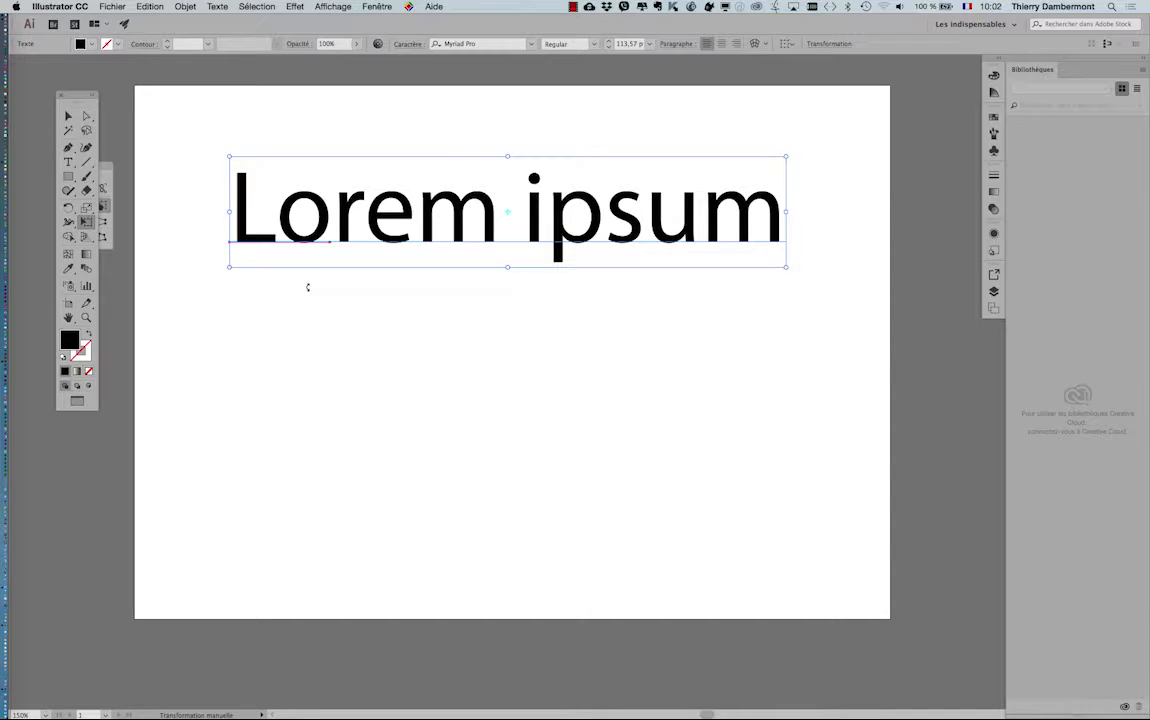
# Step: Replace the "Lorem ipsum" point text with the word "nature" using the Type tool
pyautogui.click(68, 162)
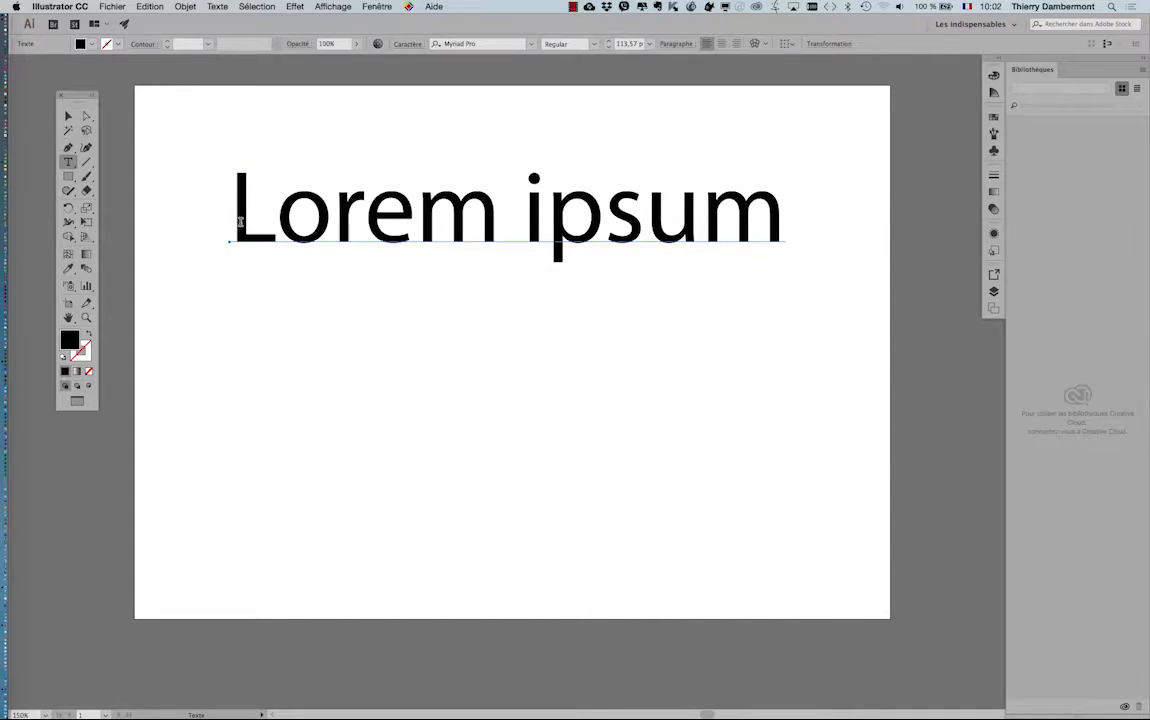
pyautogui.moveTo(240, 222); pyautogui.dragTo(598, 293)
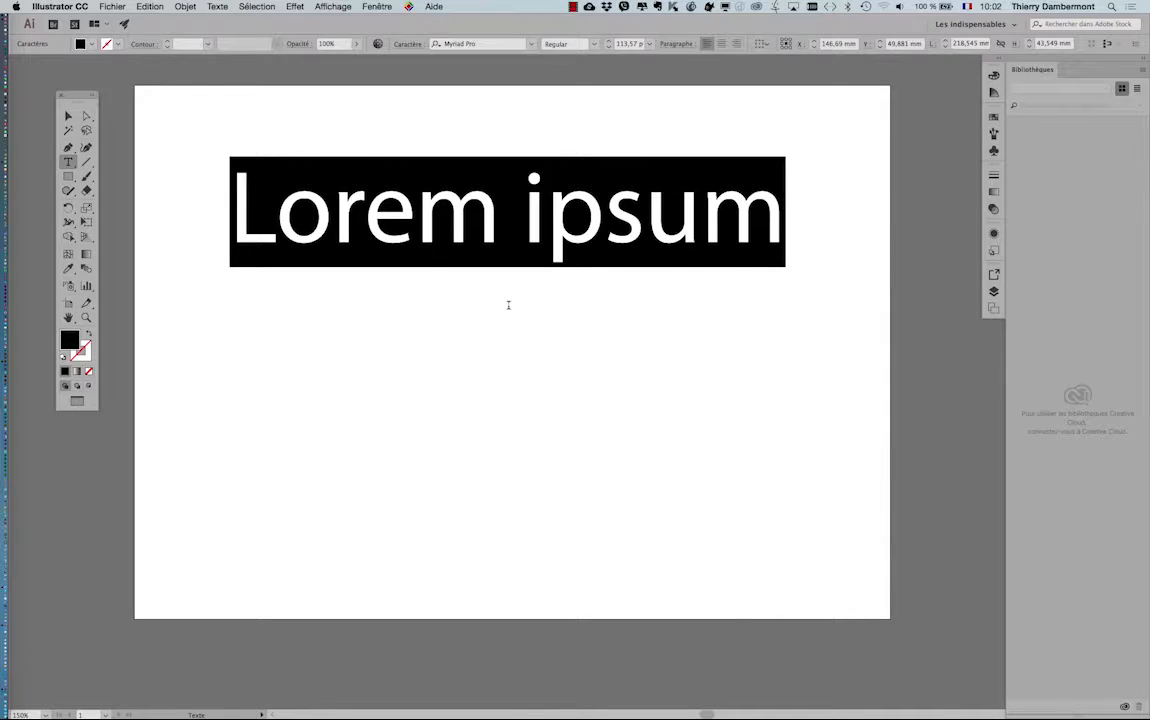
pyautogui.write('nature')
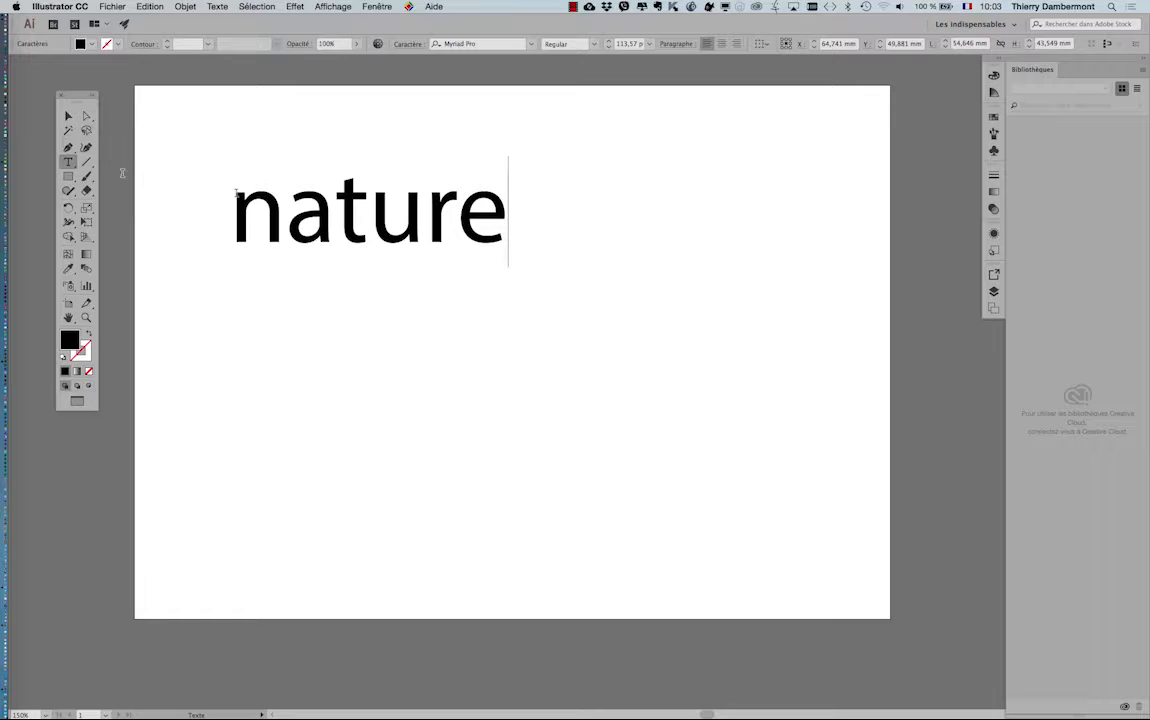
# Step: Enlarge the word "nature" proportionally to about 218.71 pt with the Free Transform tool
pyautogui.moveTo(232, 193); pyautogui.dragTo(538, 215)
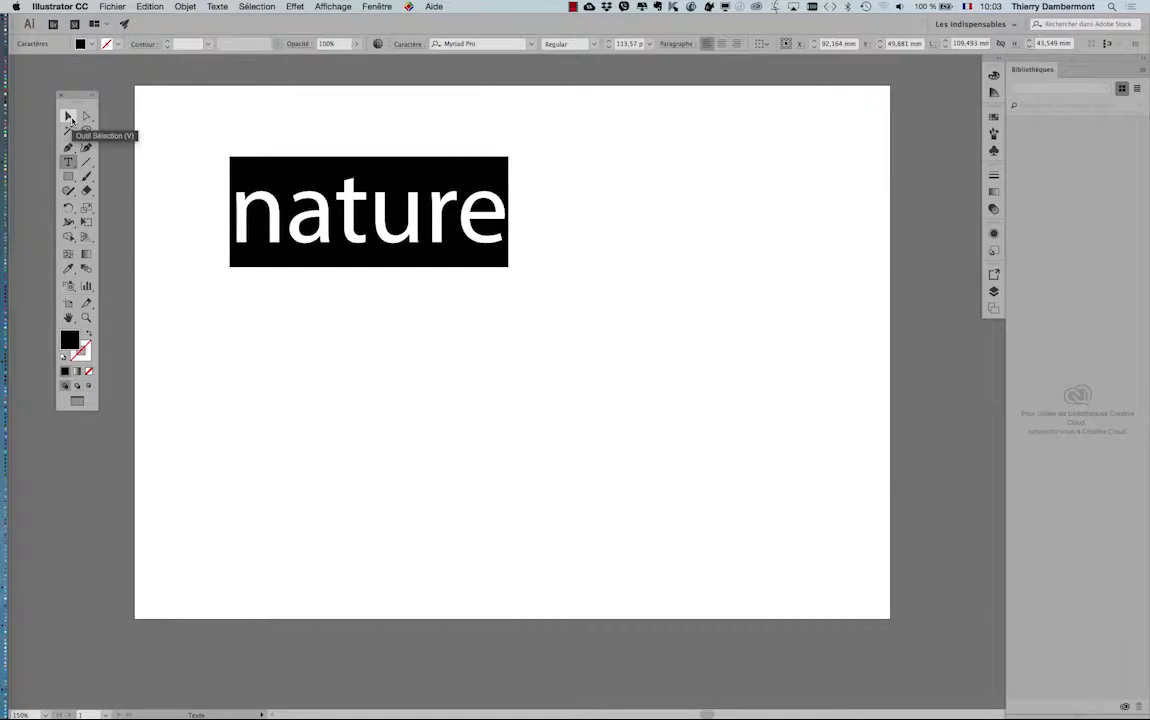
pyautogui.click(69, 117)
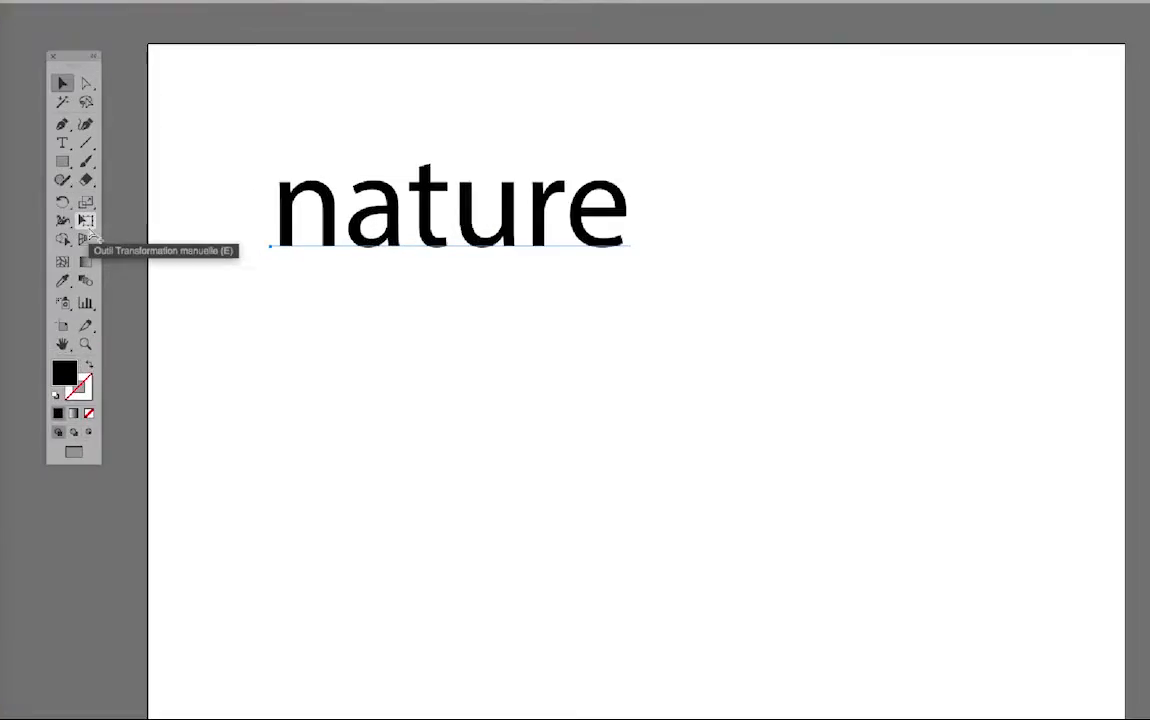
pyautogui.click(87, 222)
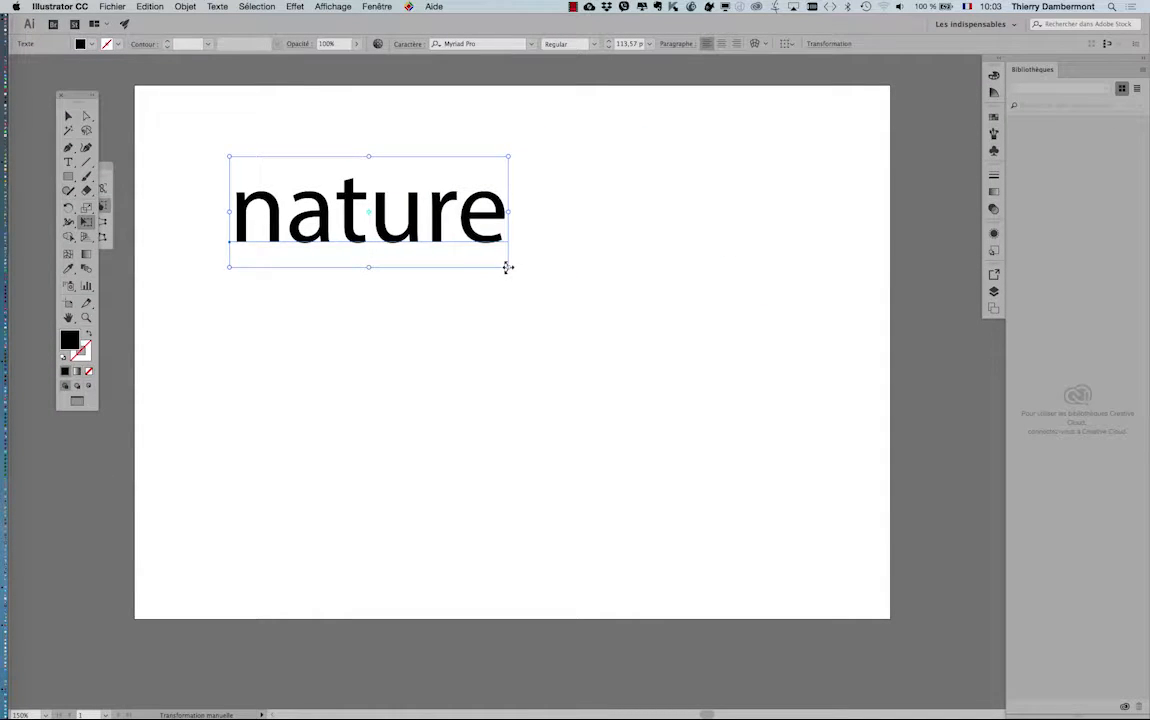
pyautogui.moveTo(508, 267); pyautogui.dragTo(760, 386)
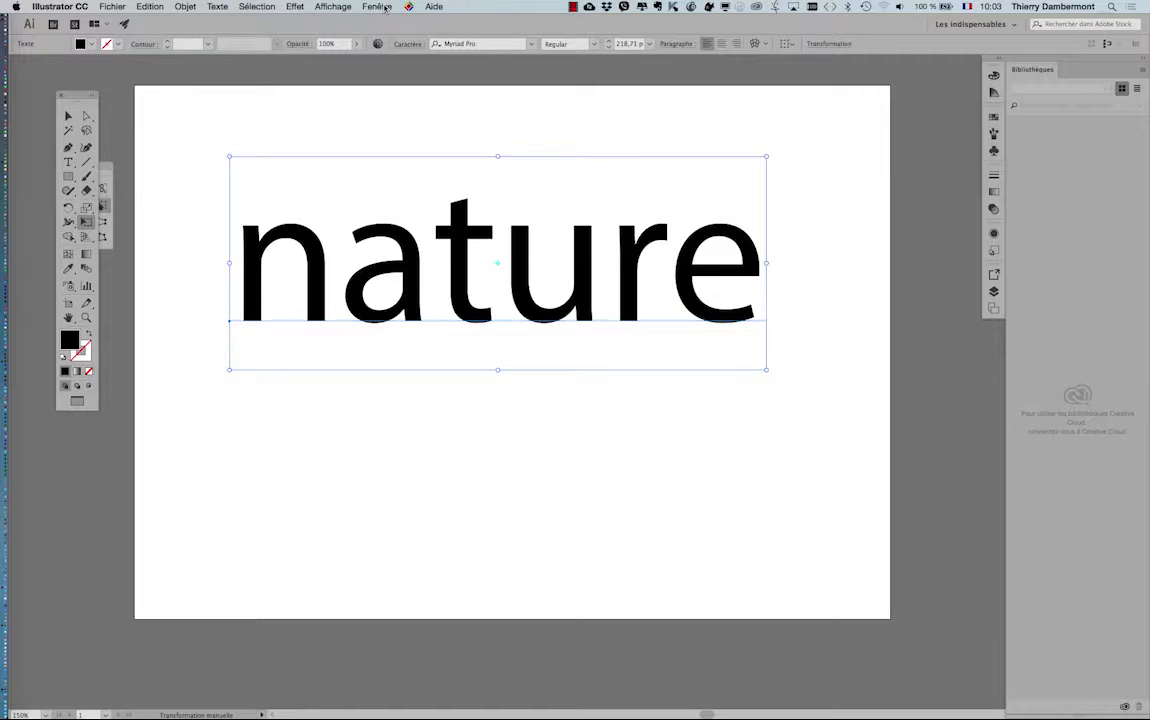
# Step: Display the Character (Caractère) panel beside the text and set the kerning of "nature" to Optique
pyautogui.click(386, 8)
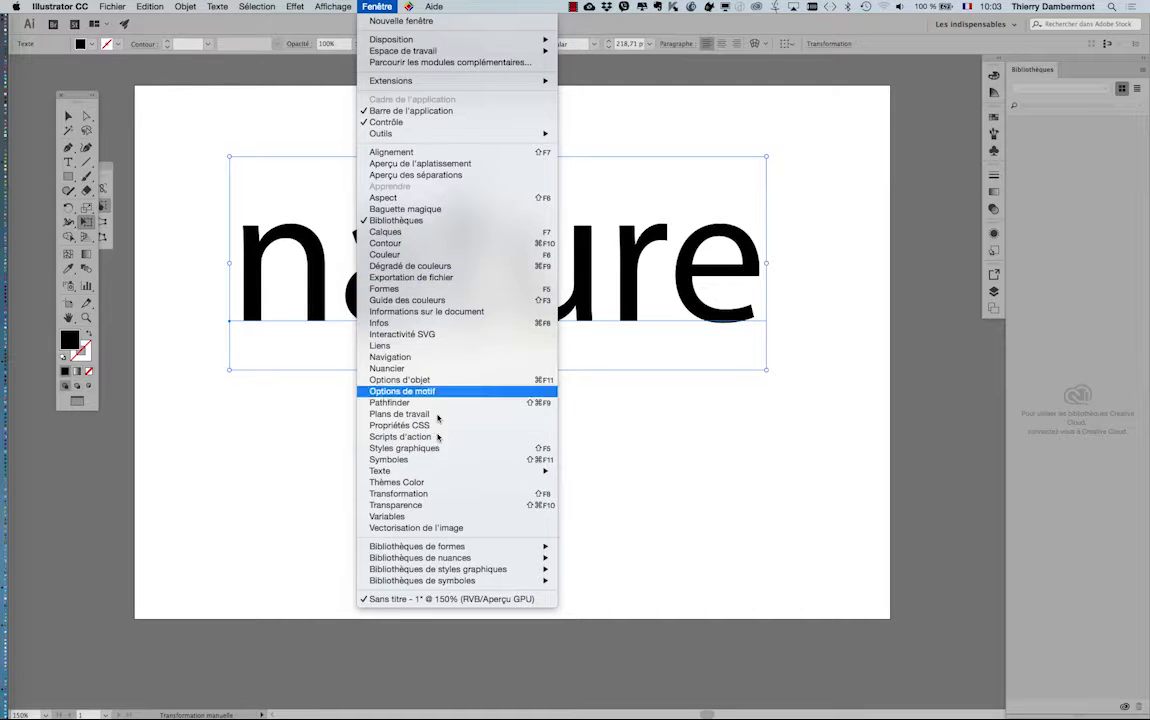
pyautogui.moveTo(446, 472)
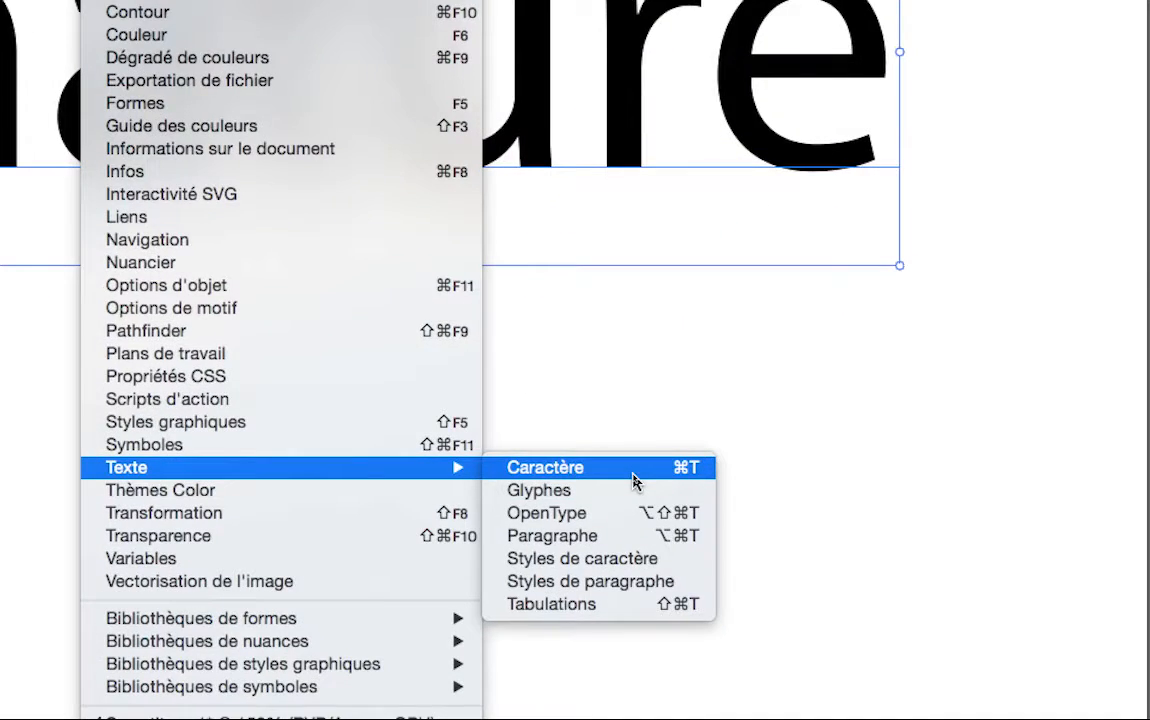
pyautogui.click(634, 481)
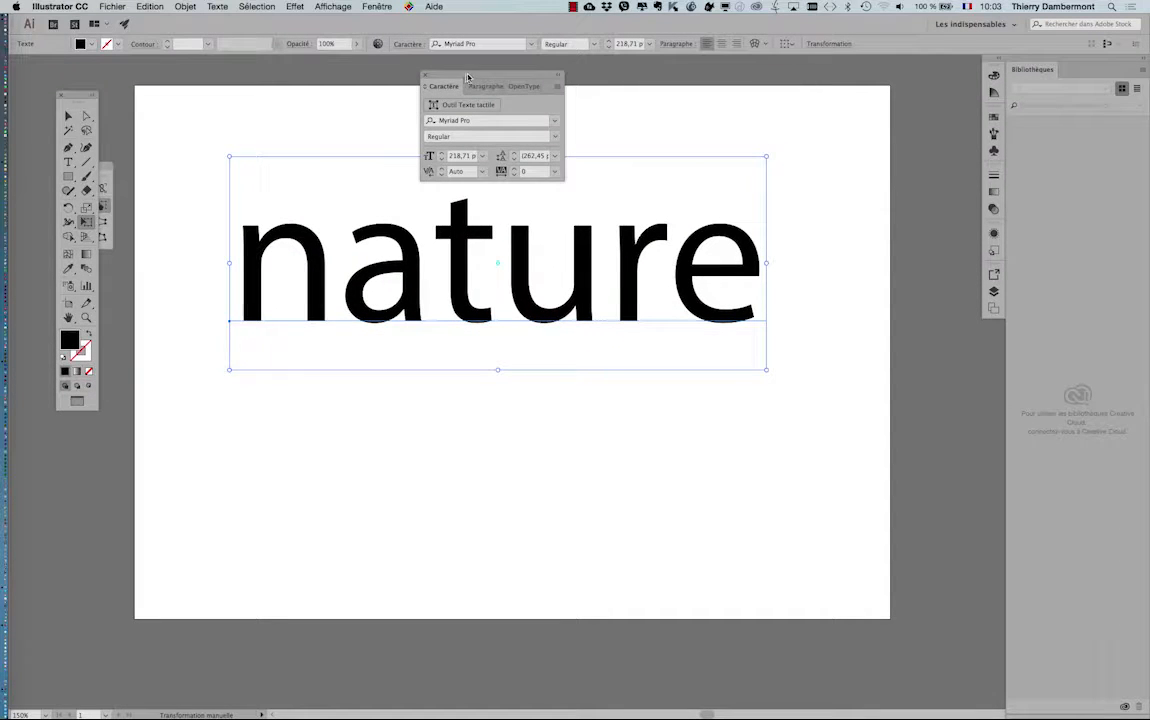
pyautogui.moveTo(478, 77); pyautogui.dragTo(835, 194)
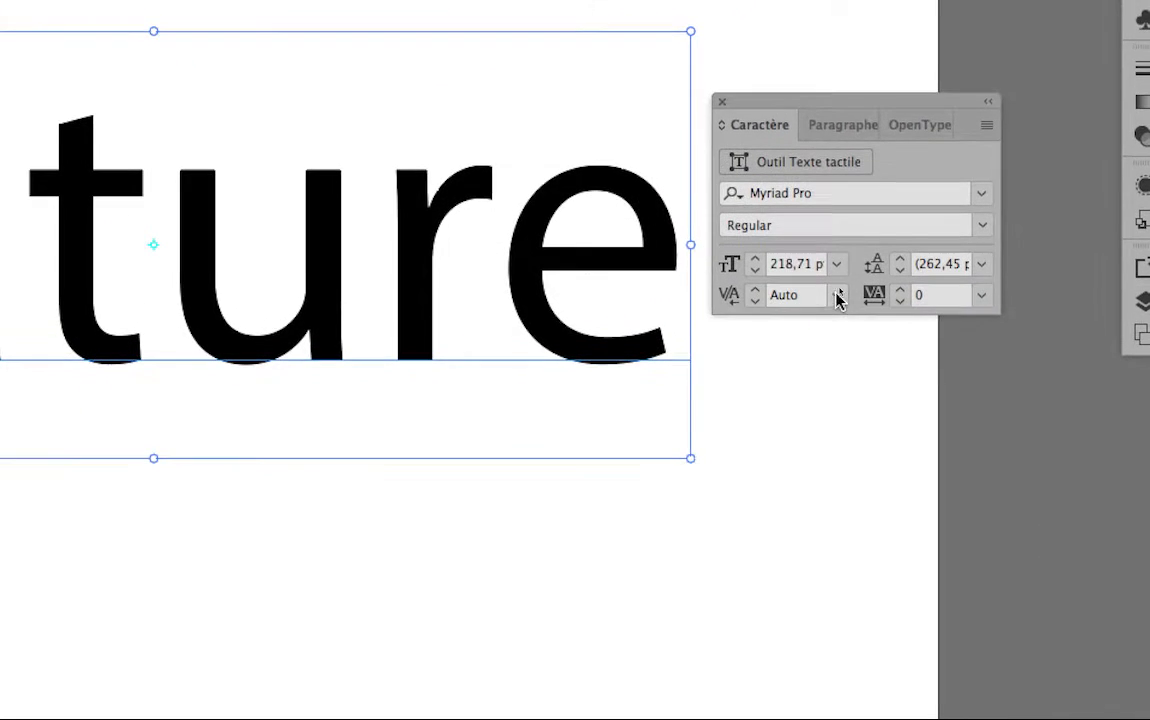
pyautogui.click(837, 297)
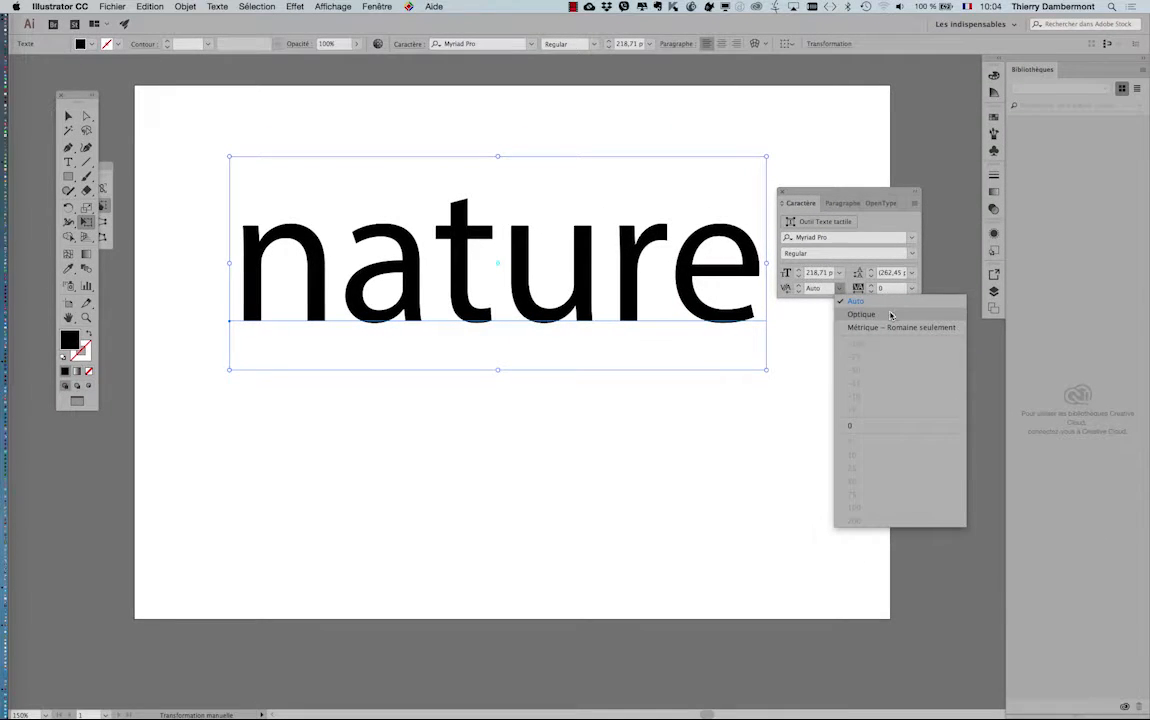
pyautogui.click(890, 315)
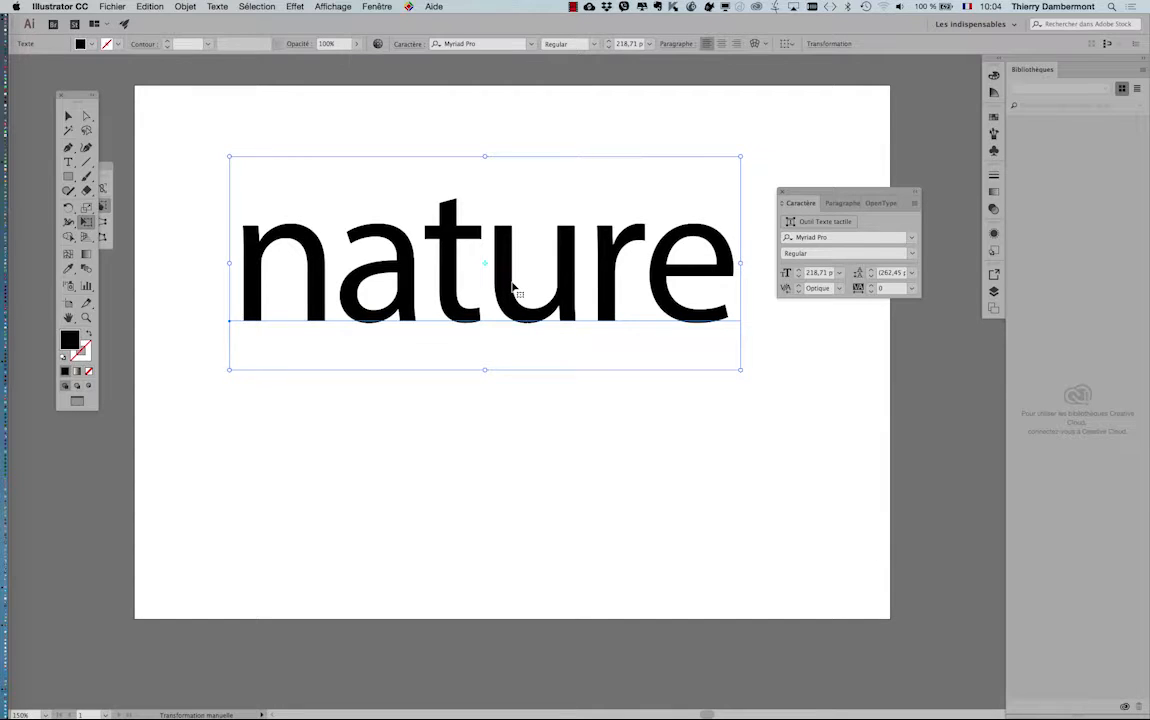
# Step: Place the text cursor between successive letters of "nature" to examine each pair's optical kerning value in the Character panel
pyautogui.moveTo(790, 192); pyautogui.dragTo(835, 191)
pyautogui.moveTo(74, 96); pyautogui.dragTo(171, 151)
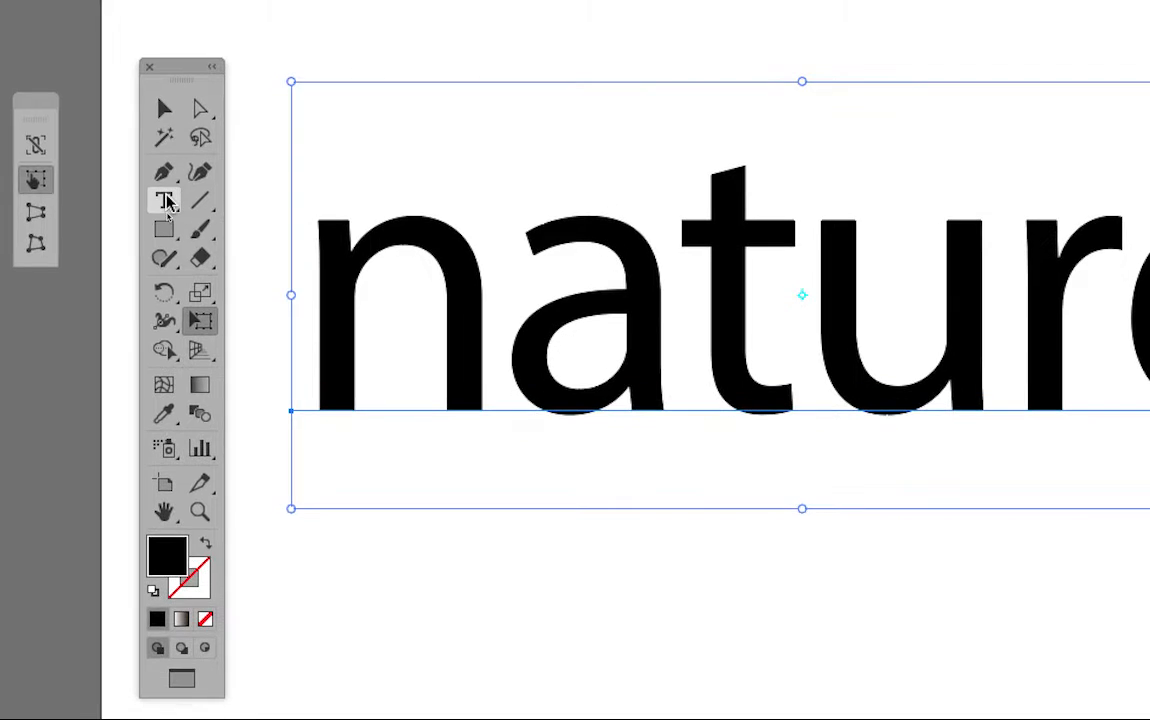
pyautogui.click(167, 216)
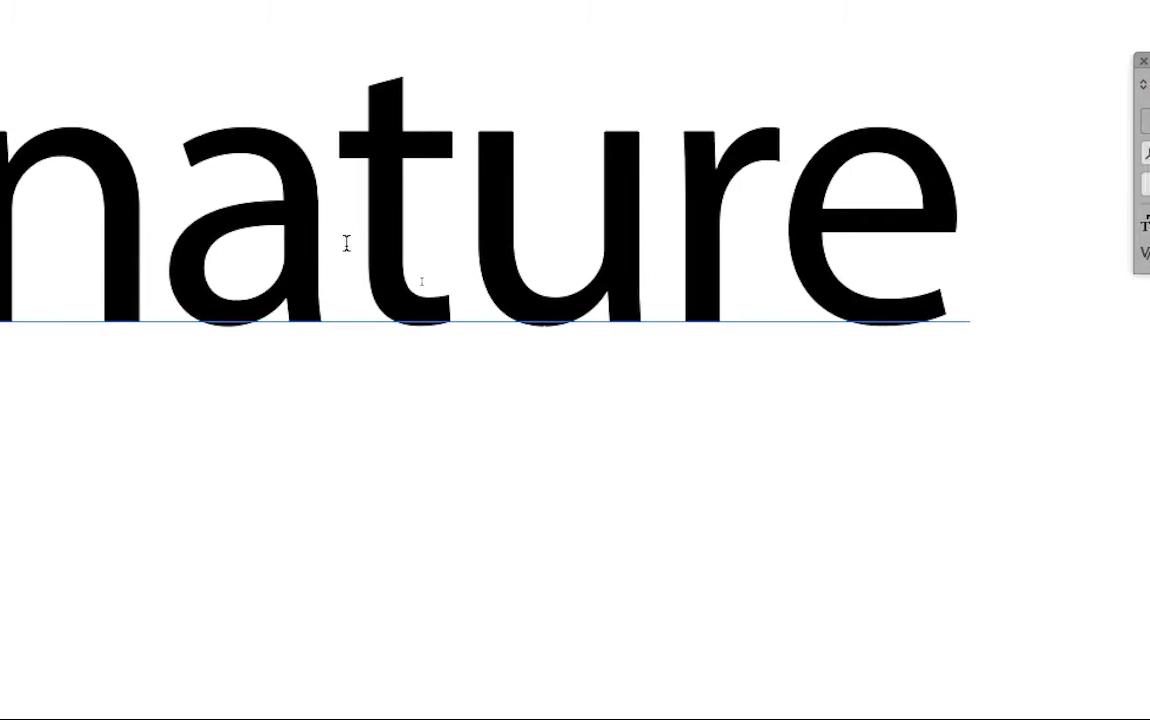
pyautogui.click(292, 244)
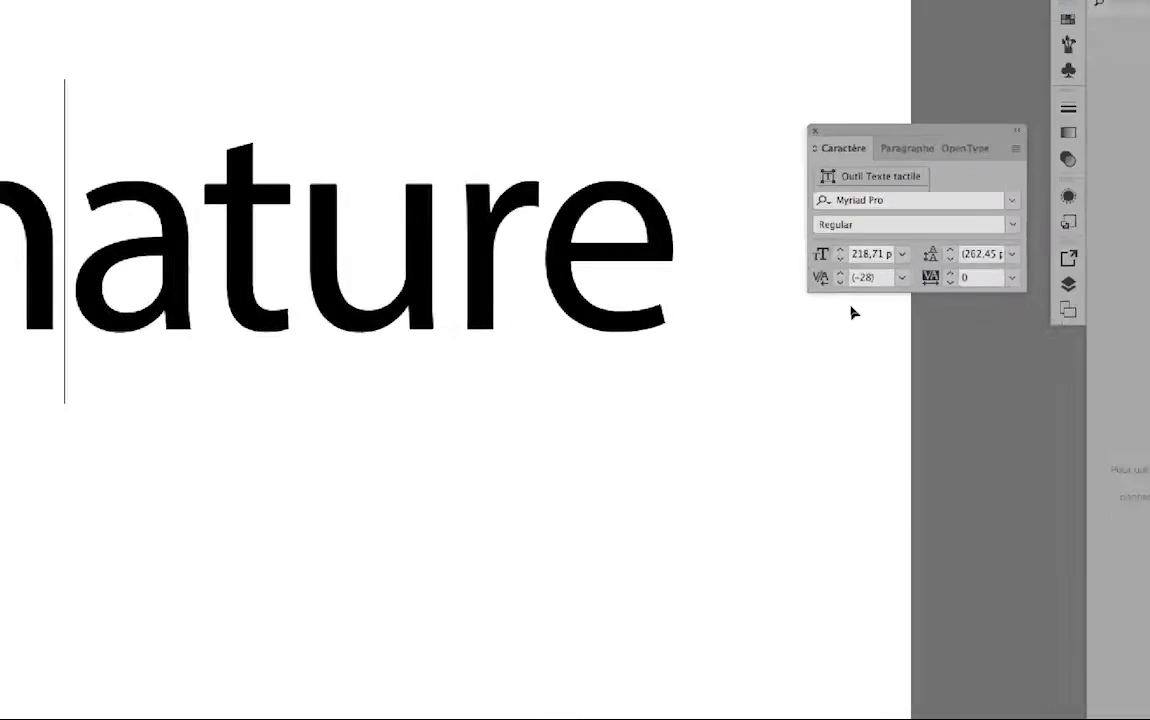
pyautogui.moveTo(838, 130); pyautogui.dragTo(252, 133)
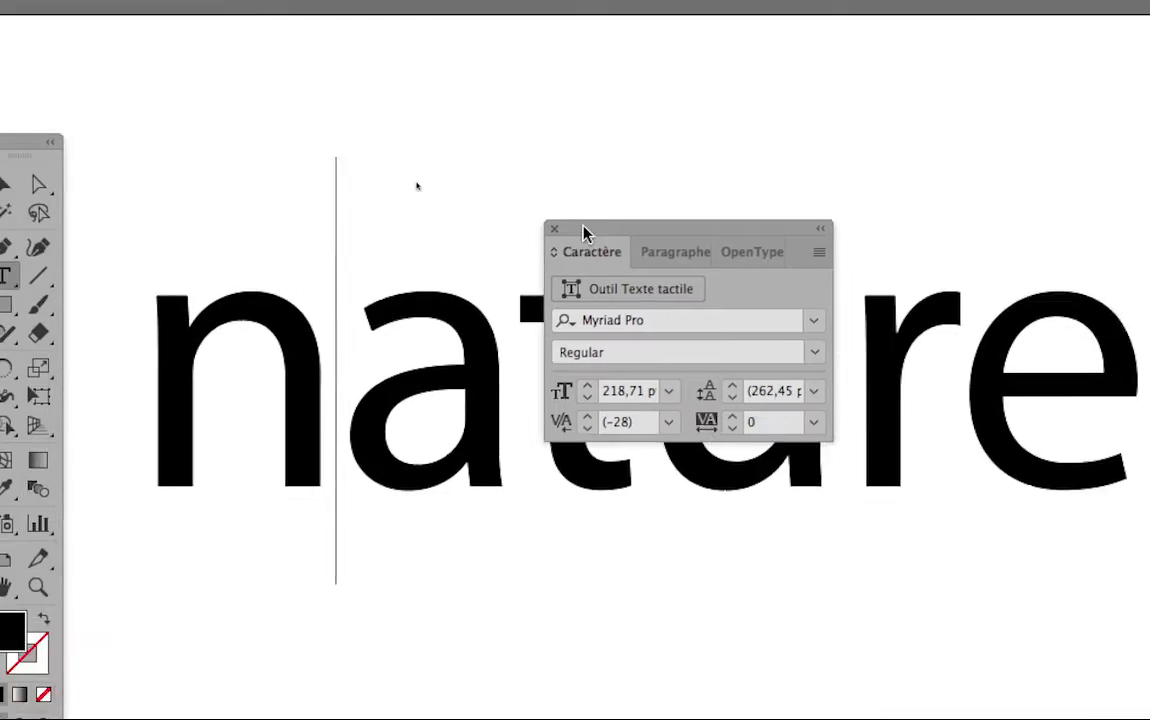
pyautogui.moveTo(583, 228); pyautogui.dragTo(468, 141)
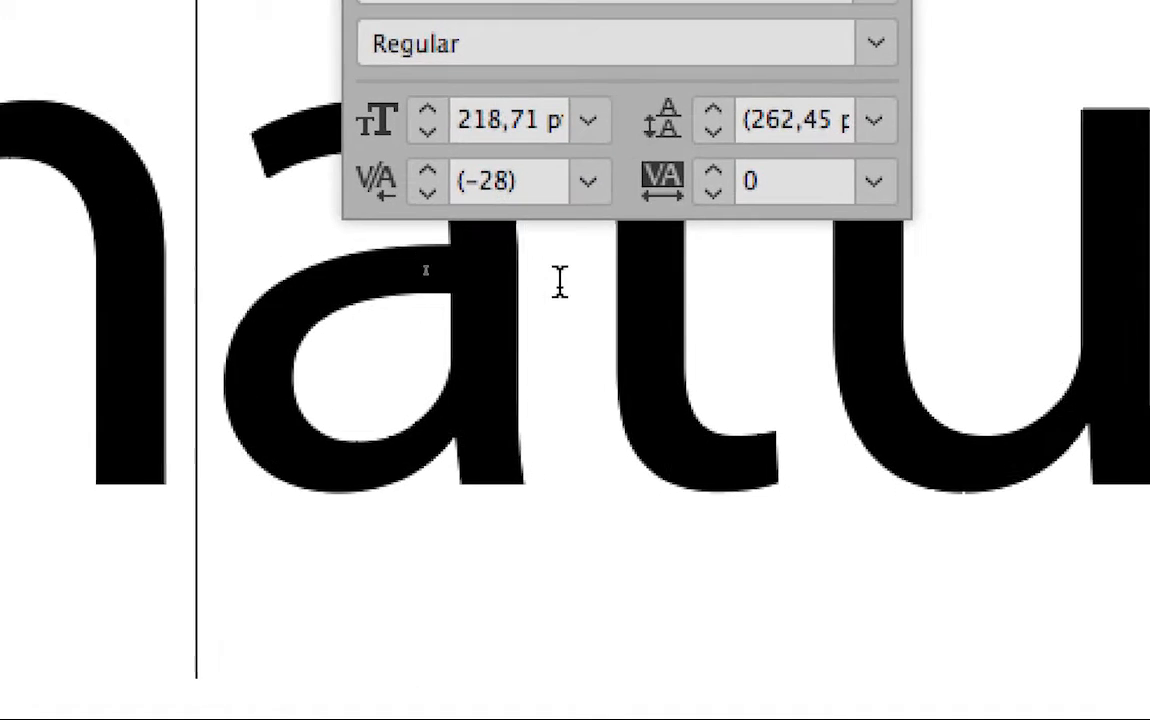
pyautogui.click(595, 368)
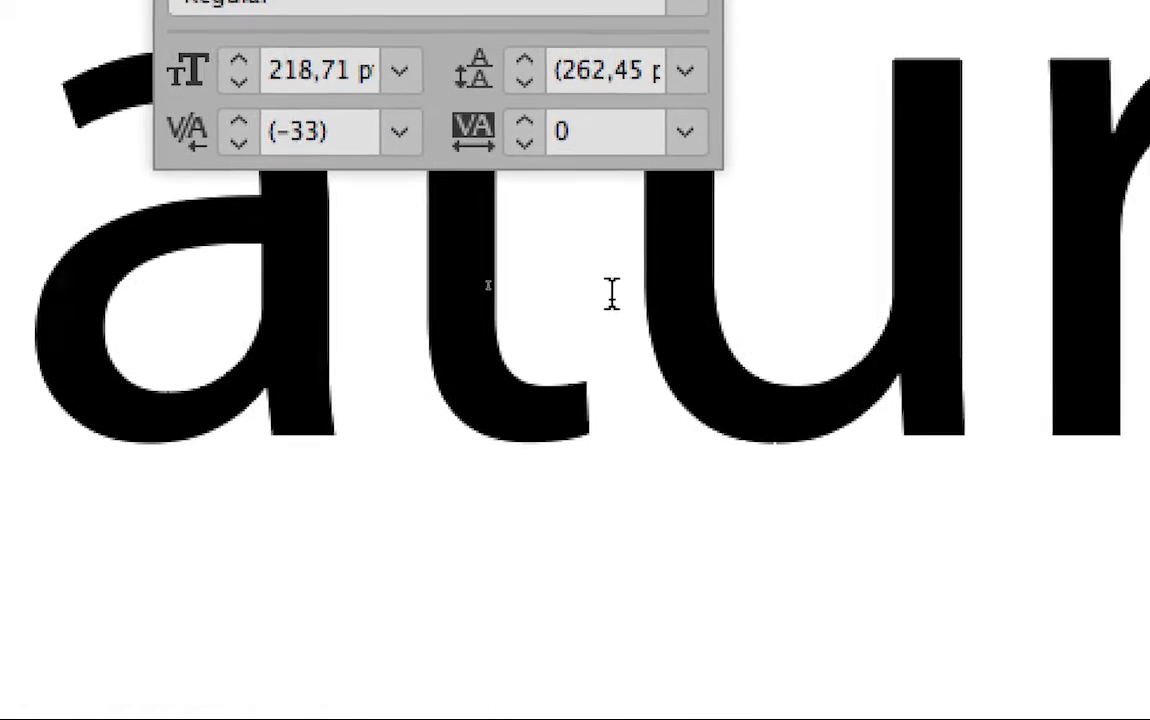
pyautogui.click(808, 335)
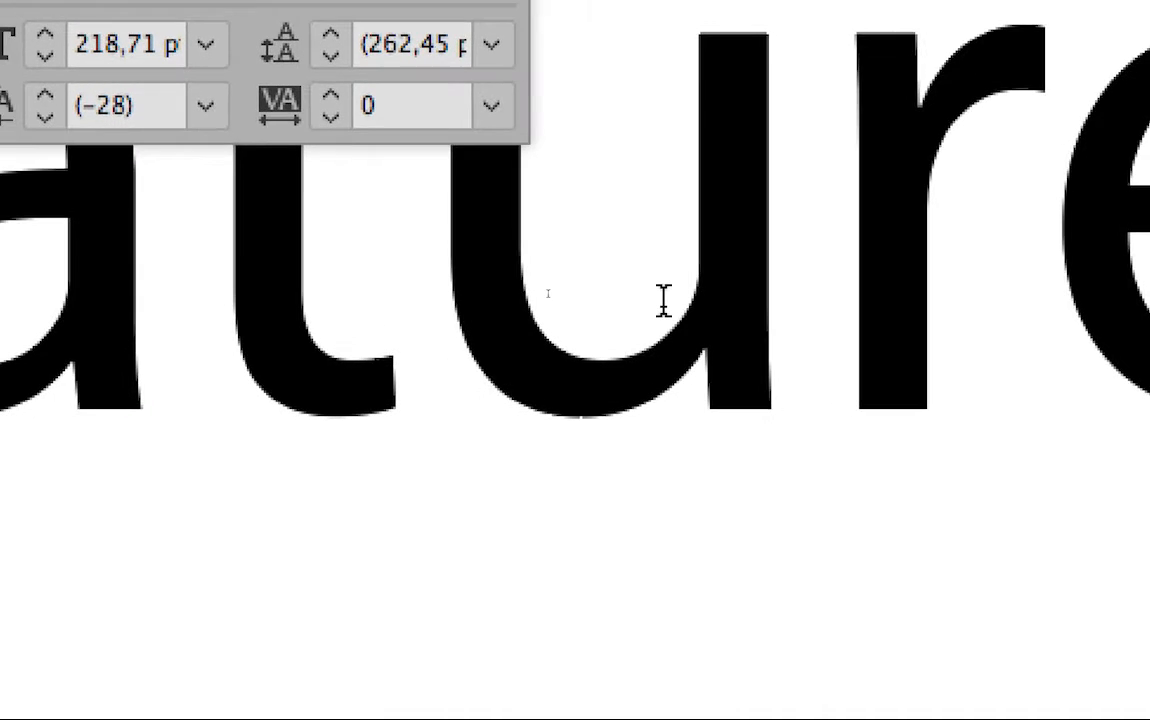
pyautogui.click(664, 300)
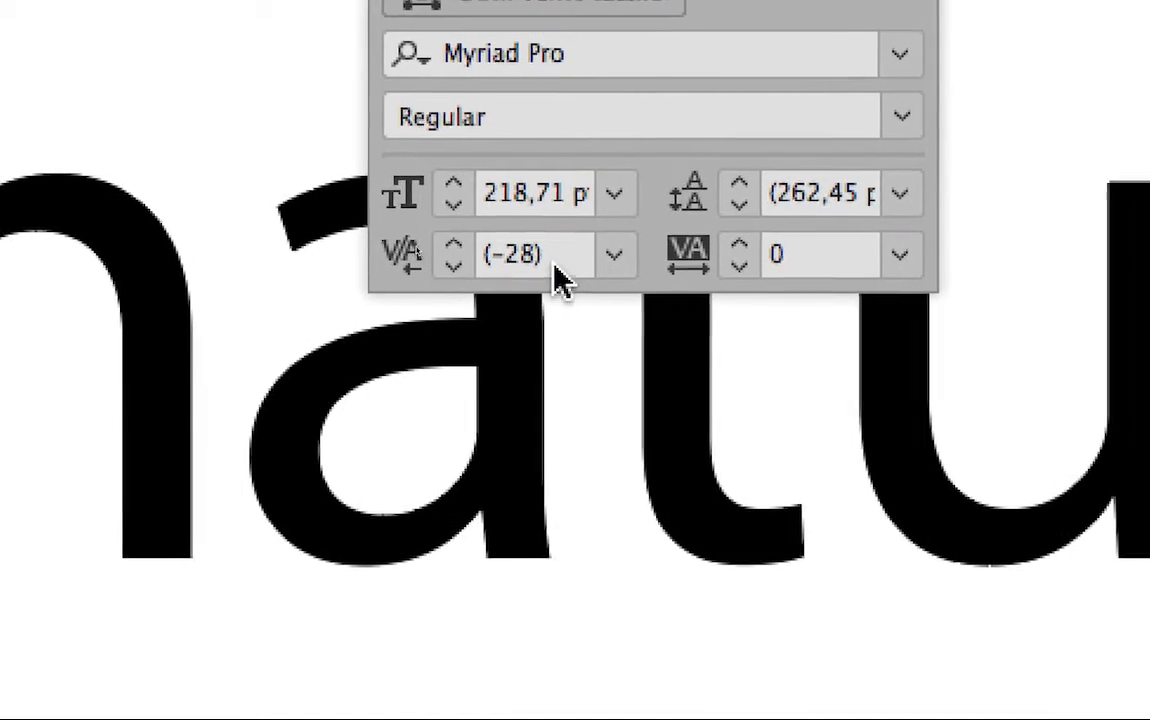
# Step: Try a kerning of -999 between the "n" and "a" of "nature"
pyautogui.click(560, 245)
pyautogui.write('-999')
pyautogui.press('Return')
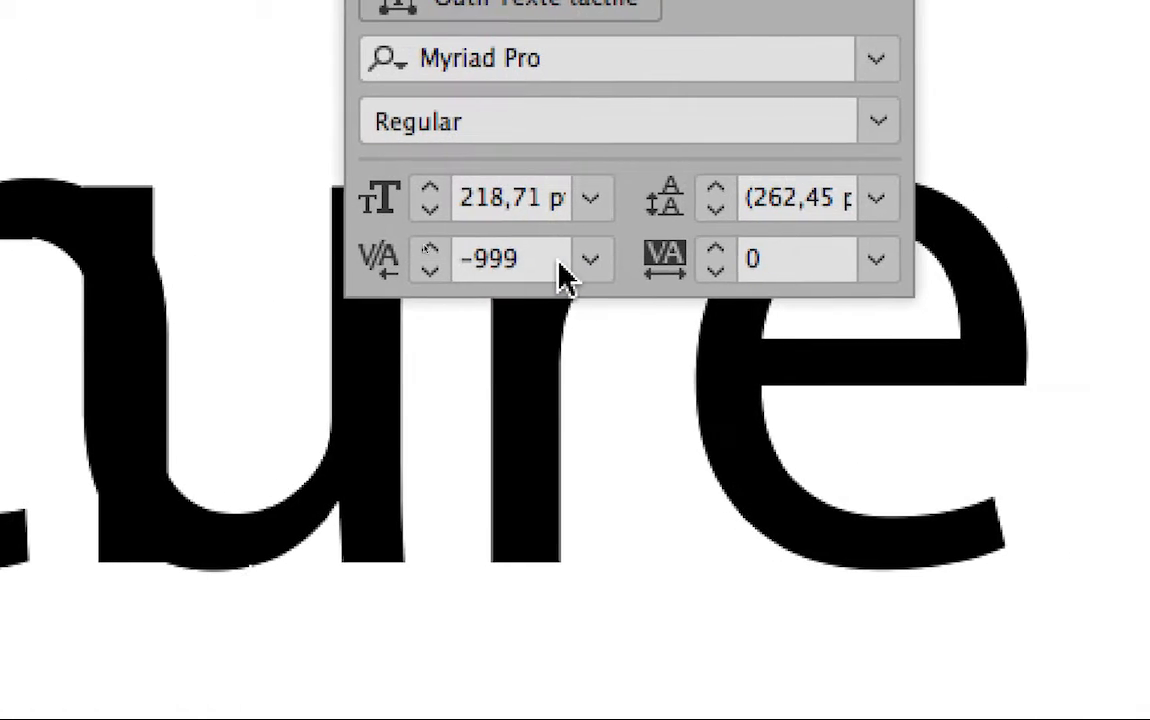
# Step: Set the kerning between the "n" and "a" of "nature" to -20
pyautogui.click(534, 266)
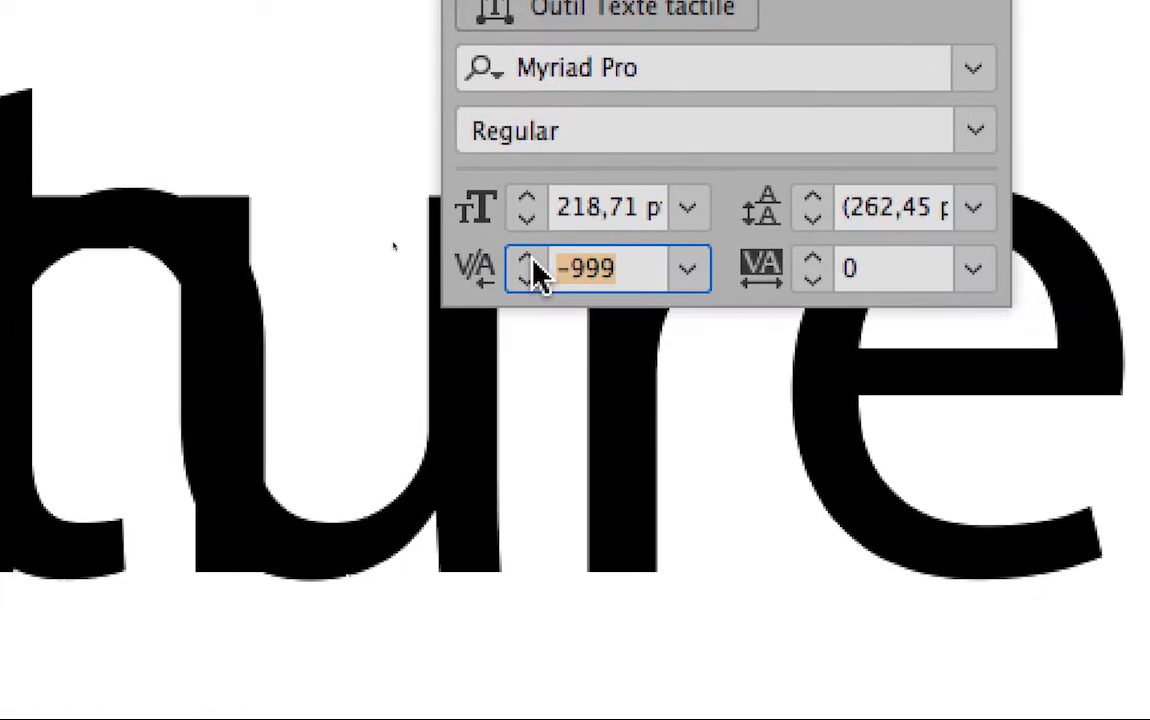
pyautogui.write('-20')
pyautogui.press('Tab')
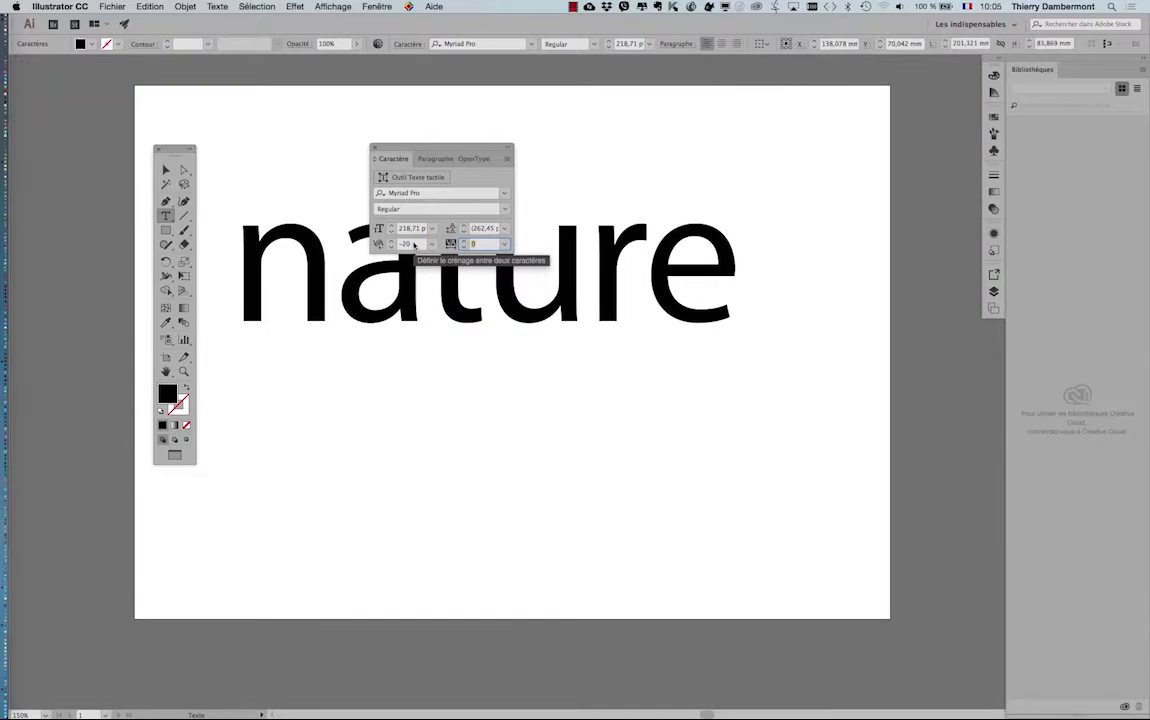
# Step: Tighten the kerning between "n" and "a" in small increments to -44, moving the Character panel clear of the word
pyautogui.click(357, 229)
pyautogui.click(391, 248)
pyautogui.click(391, 248)
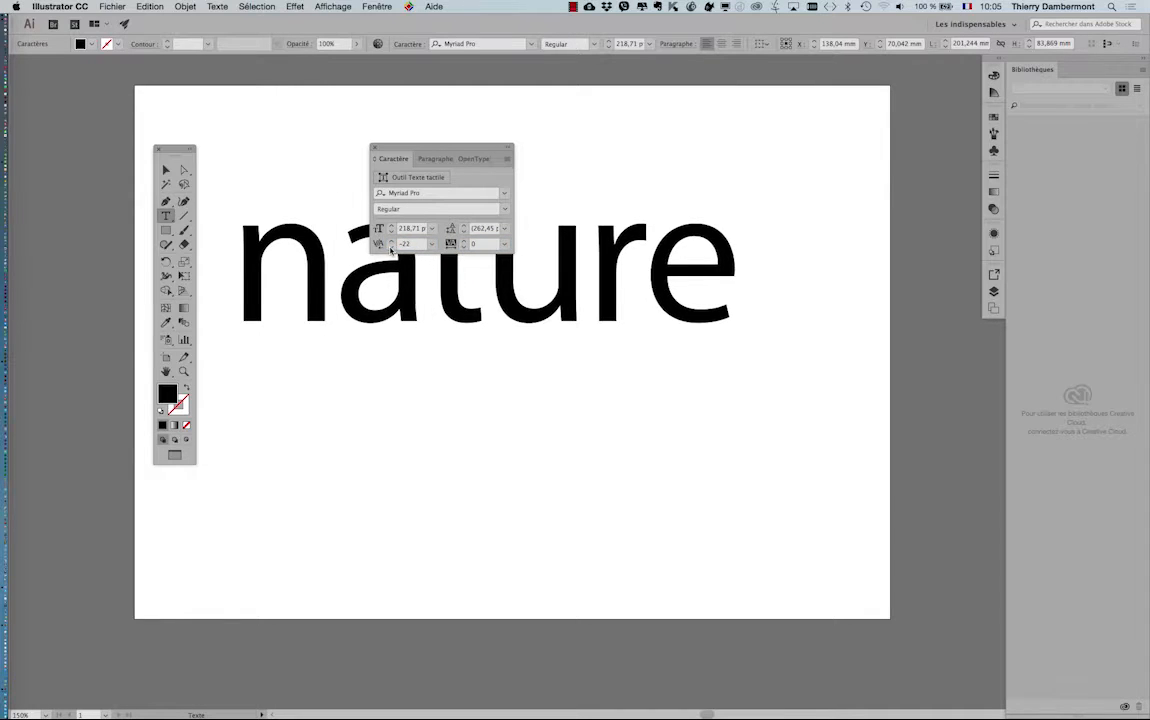
pyautogui.click(391, 248)
pyautogui.click(391, 248)
pyautogui.click(391, 248)
pyautogui.click(391, 248)
pyautogui.click(391, 248)
pyautogui.click(391, 248)
pyautogui.click(391, 248)
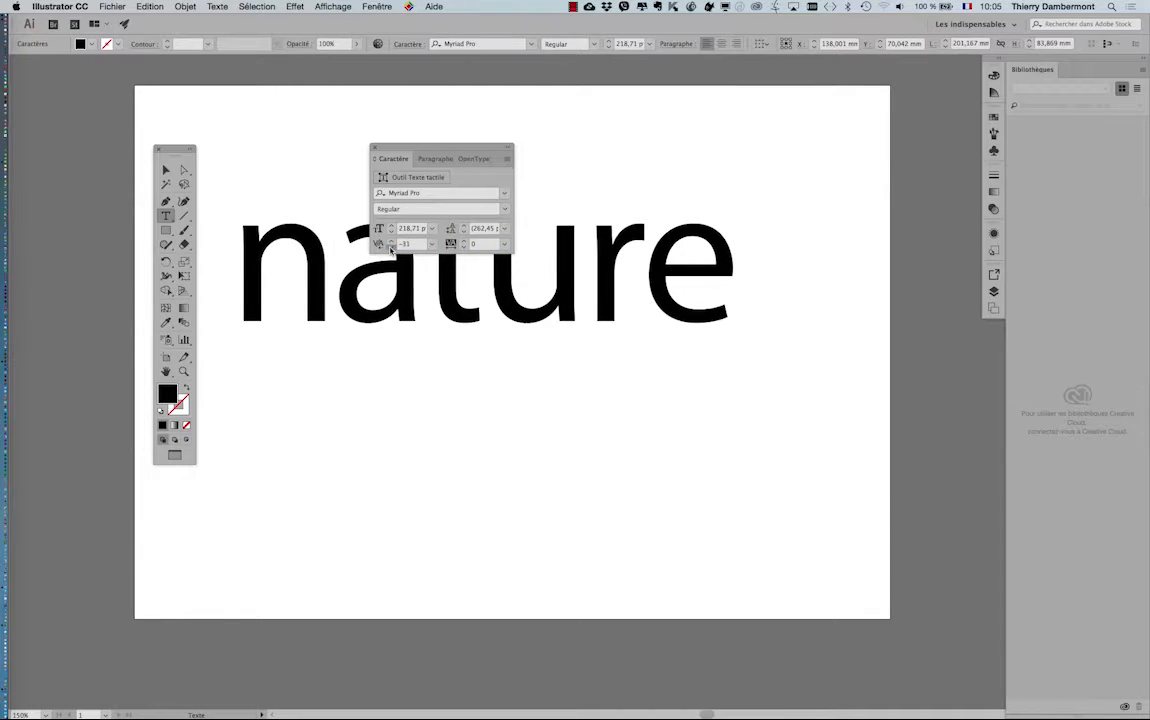
pyautogui.click(391, 248)
pyautogui.click(391, 248)
pyautogui.click(391, 248)
pyautogui.click(391, 248)
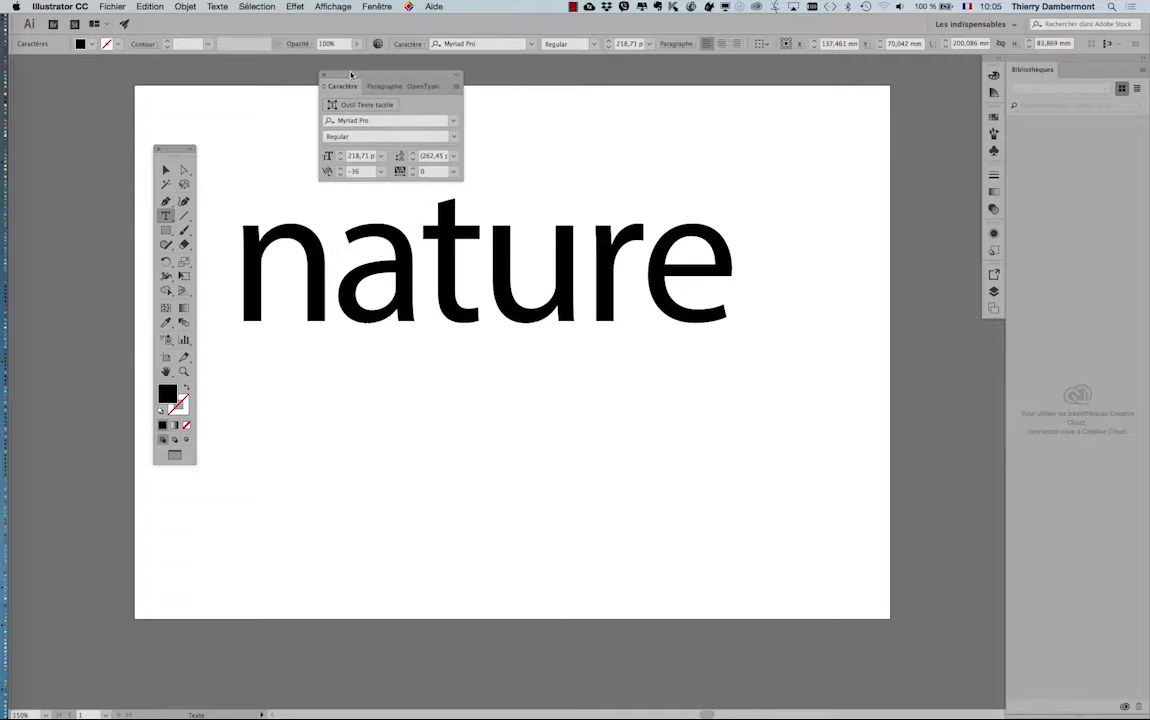
pyautogui.moveTo(375, 147); pyautogui.dragTo(324, 74)
pyautogui.click(340, 174)
pyautogui.click(340, 174)
pyautogui.click(340, 174)
pyautogui.click(340, 174)
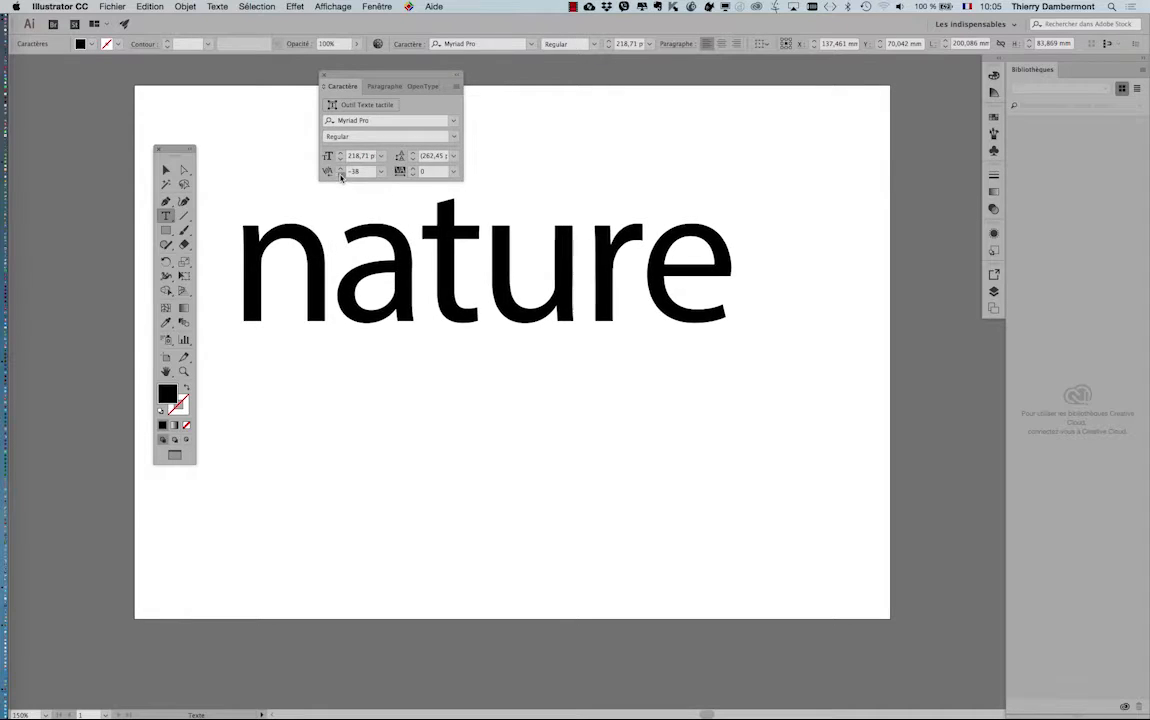
pyautogui.click(340, 174)
pyautogui.click(340, 174)
pyautogui.click(340, 174)
pyautogui.click(340, 174)
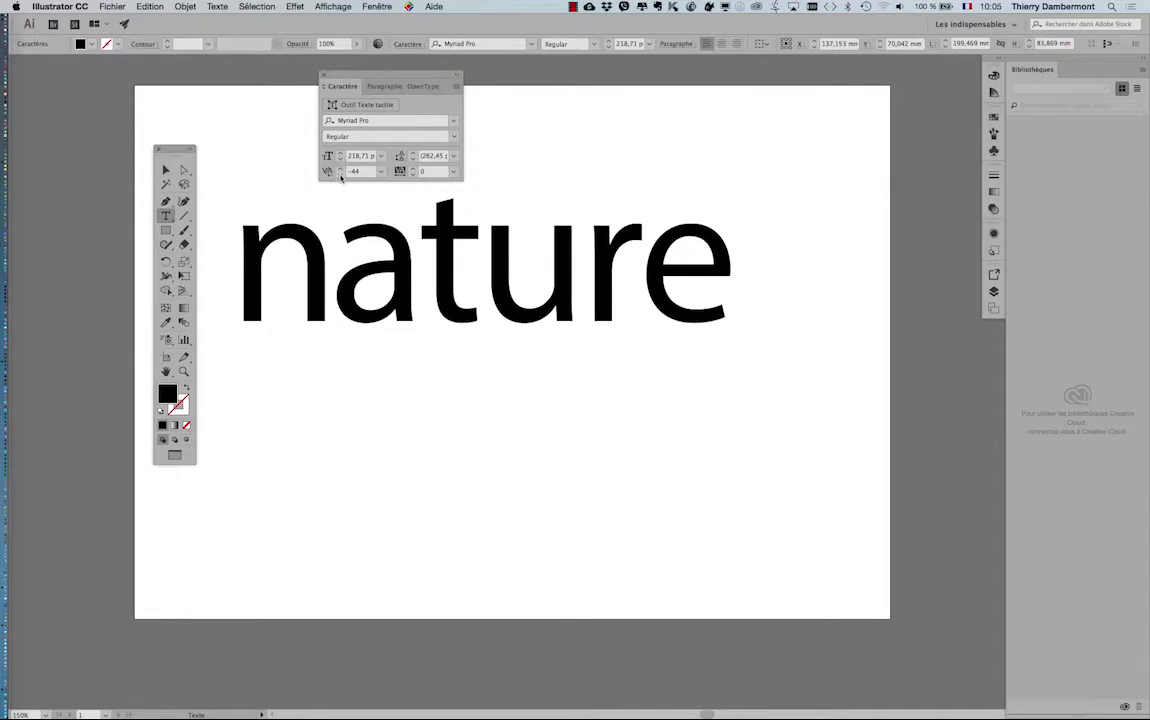
# Step: Loosen the kerning between "n" and "a" to -39 and move the Character panel away from the letters being adjusted
pyautogui.click(340, 169)
pyautogui.click(340, 169)
pyautogui.click(340, 169)
pyautogui.click(340, 169)
pyautogui.click(340, 169)
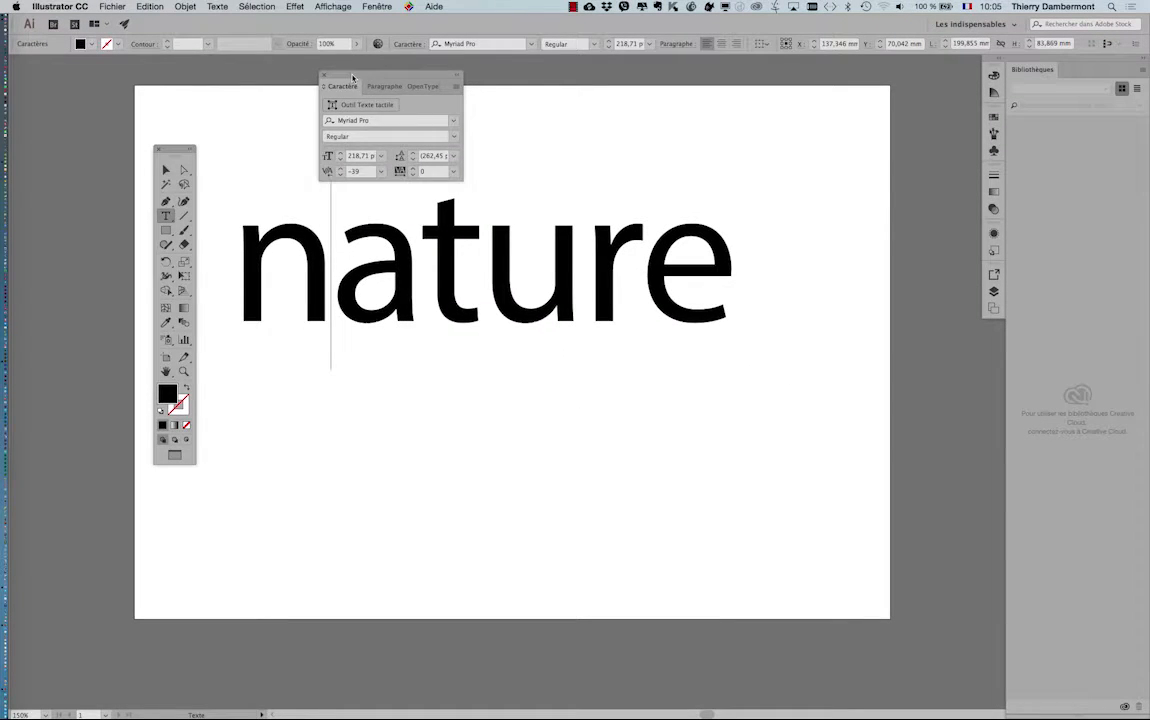
pyautogui.moveTo(353, 77); pyautogui.dragTo(771, 116)
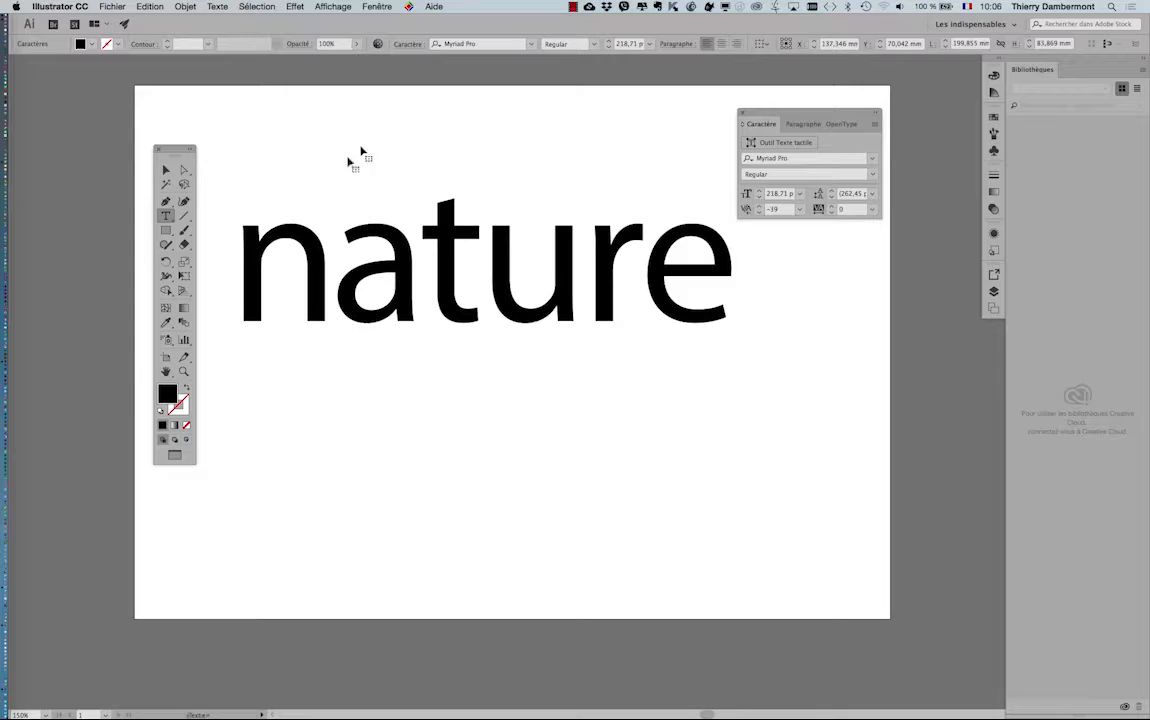
# Step: Switch to Firefox, open a new window on the Google home page and shift it slightly up the screen
pyautogui.press('super+Tab')
pyautogui.press('super+Tab')
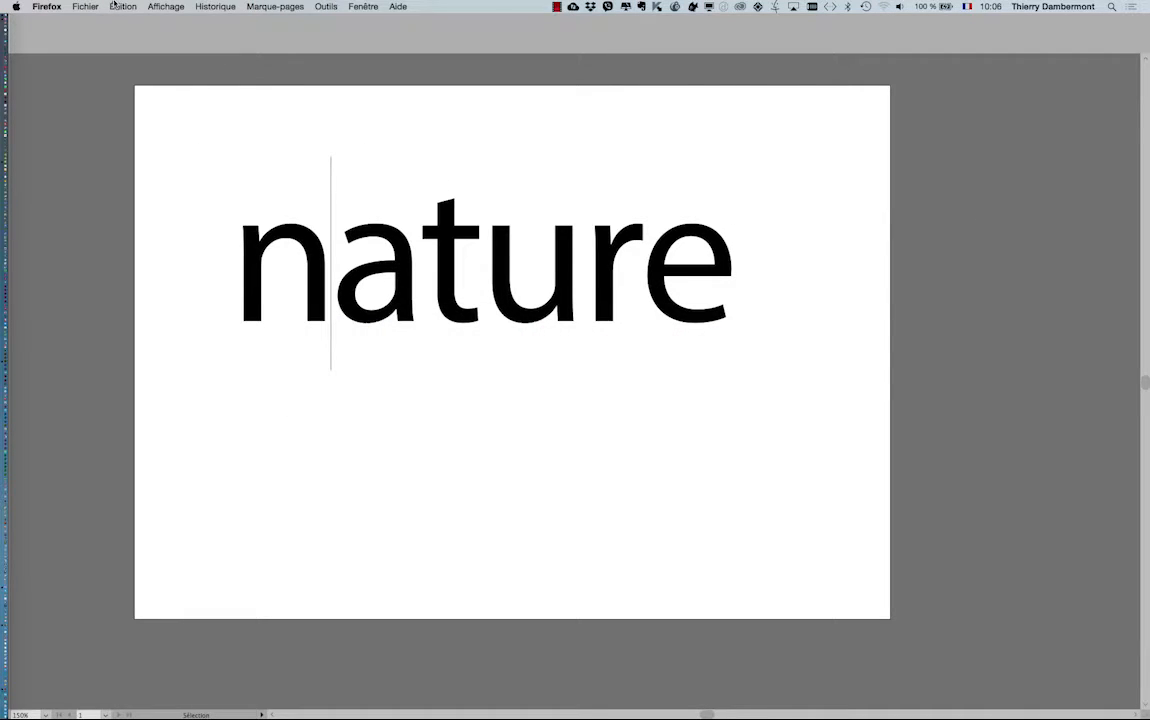
pyautogui.click(88, 7)
pyautogui.click(88, 30)
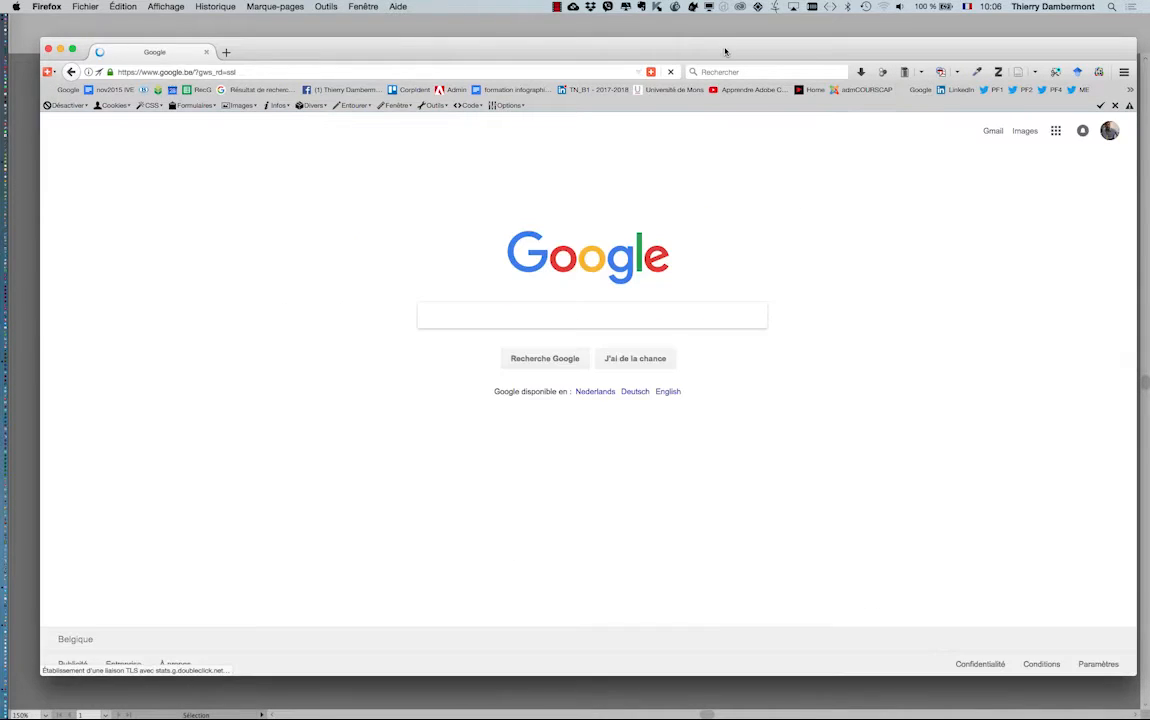
pyautogui.moveTo(717, 40); pyautogui.dragTo(705, 31)
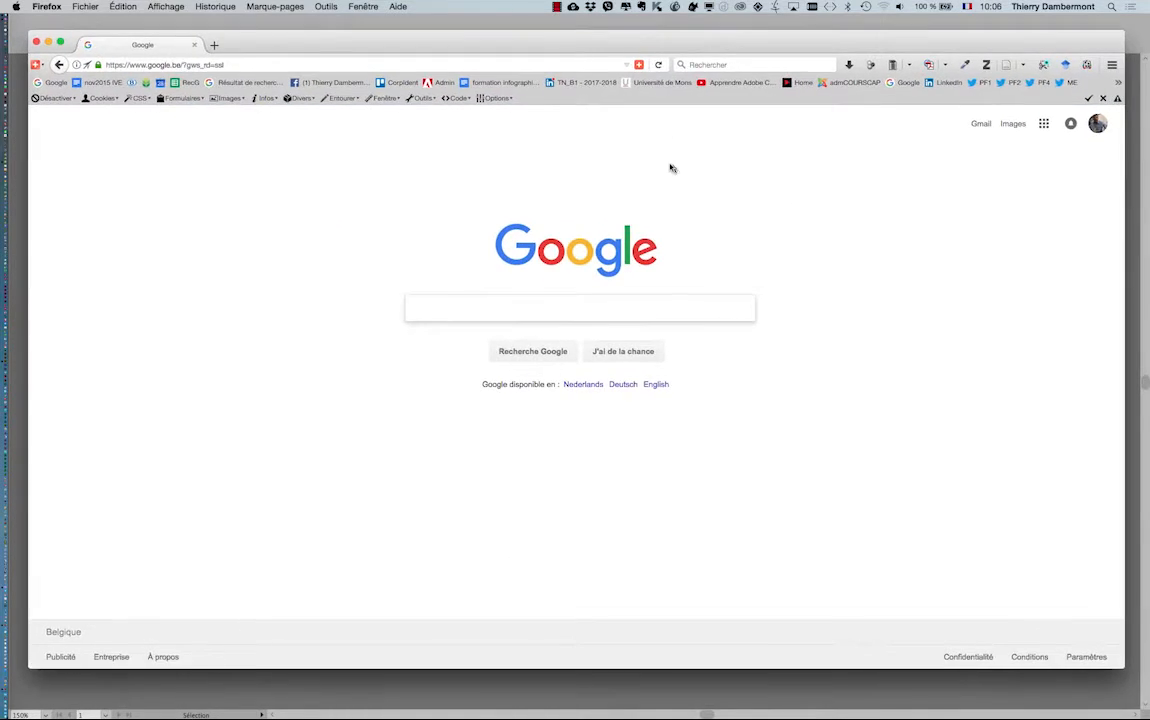
pyautogui.moveTo(598, 44)
pyautogui.mouseDown()
pyautogui.moveTo(582, 31)
pyautogui.moveTo(597, 38)
pyautogui.mouseUp()
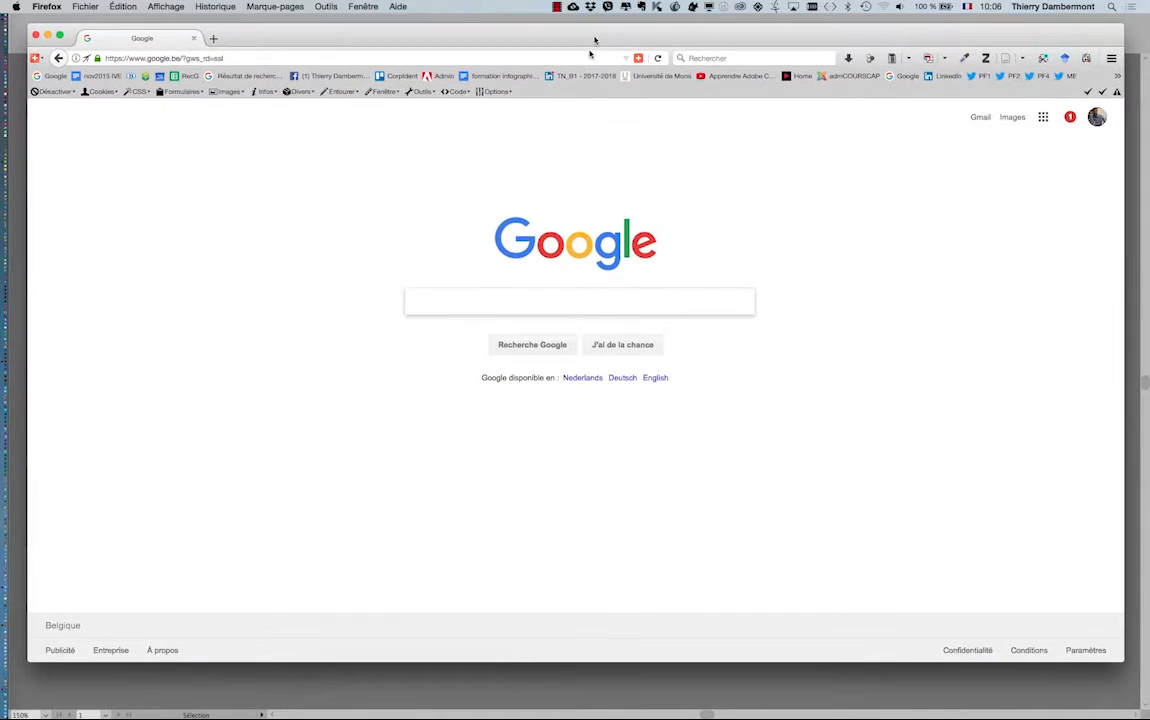
# Step: Search Google for "kerning game" and open the Kern Type, the kerning game page
pyautogui.write('kerning ')
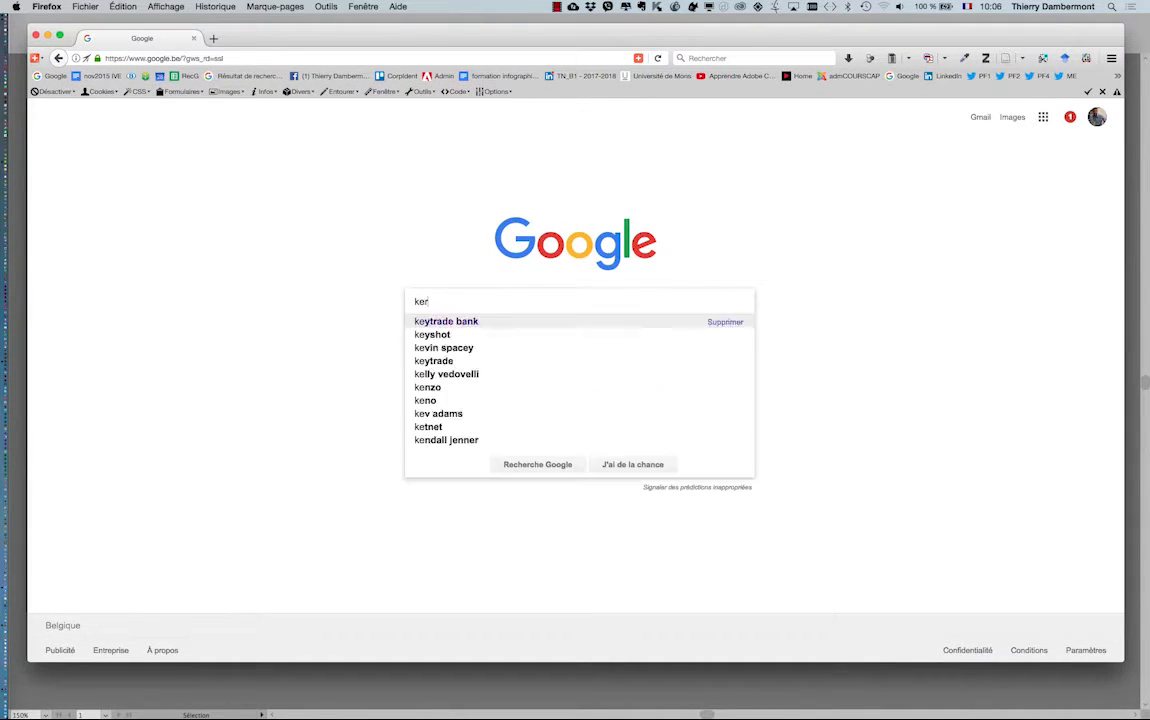
pyautogui.write('game')
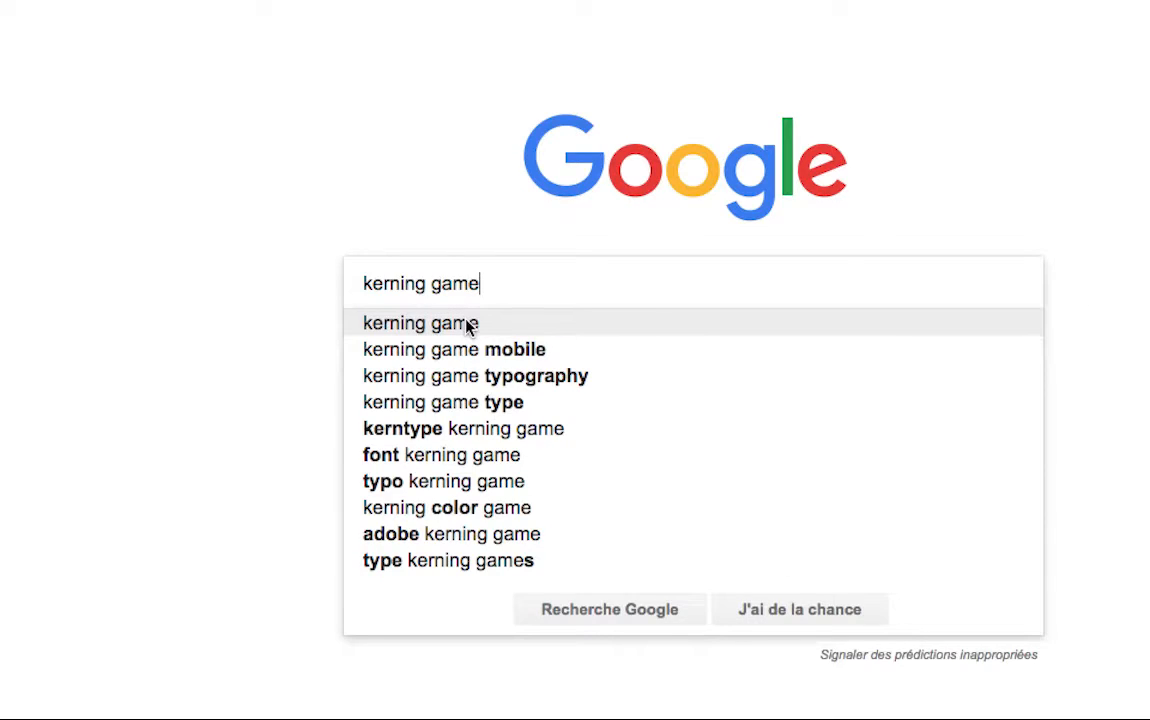
pyautogui.moveTo(482, 284); pyautogui.dragTo(351, 285)
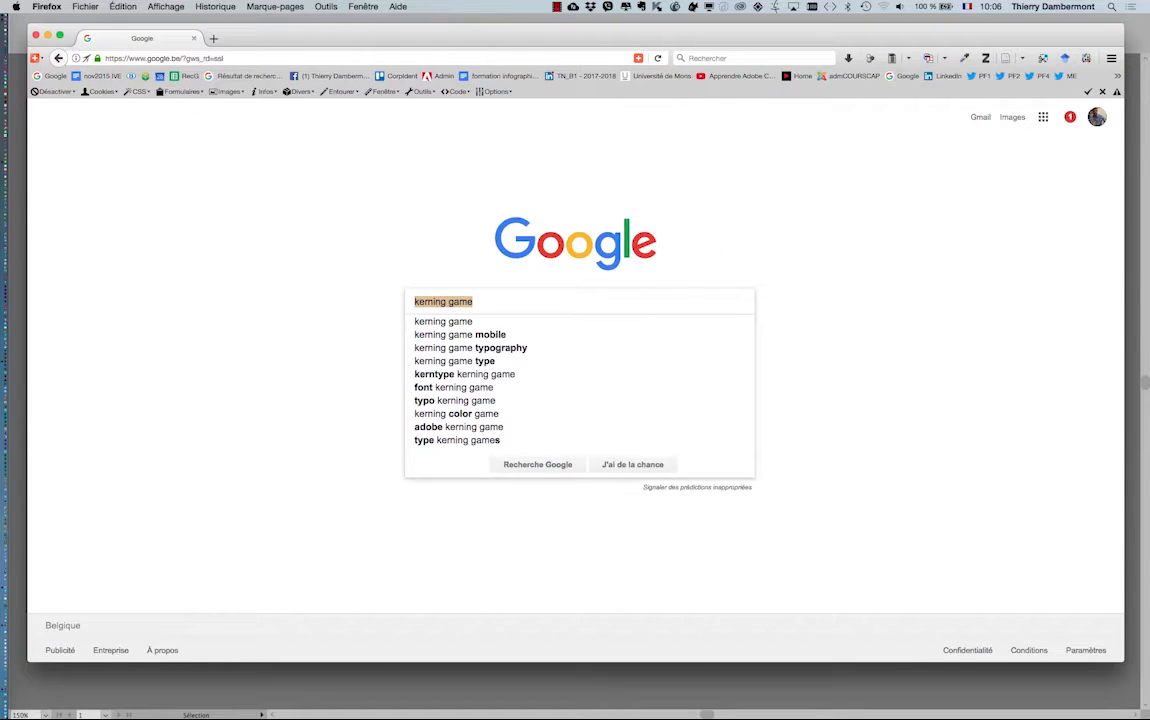
pyautogui.press('Return')
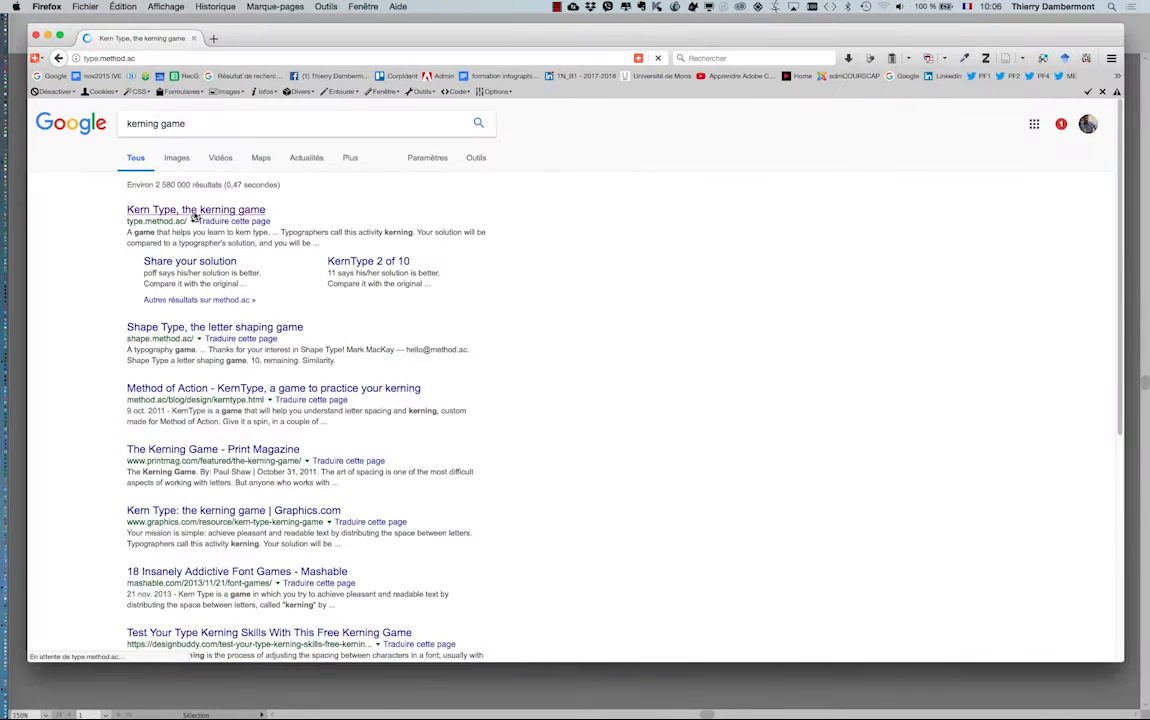
pyautogui.click(195, 212)
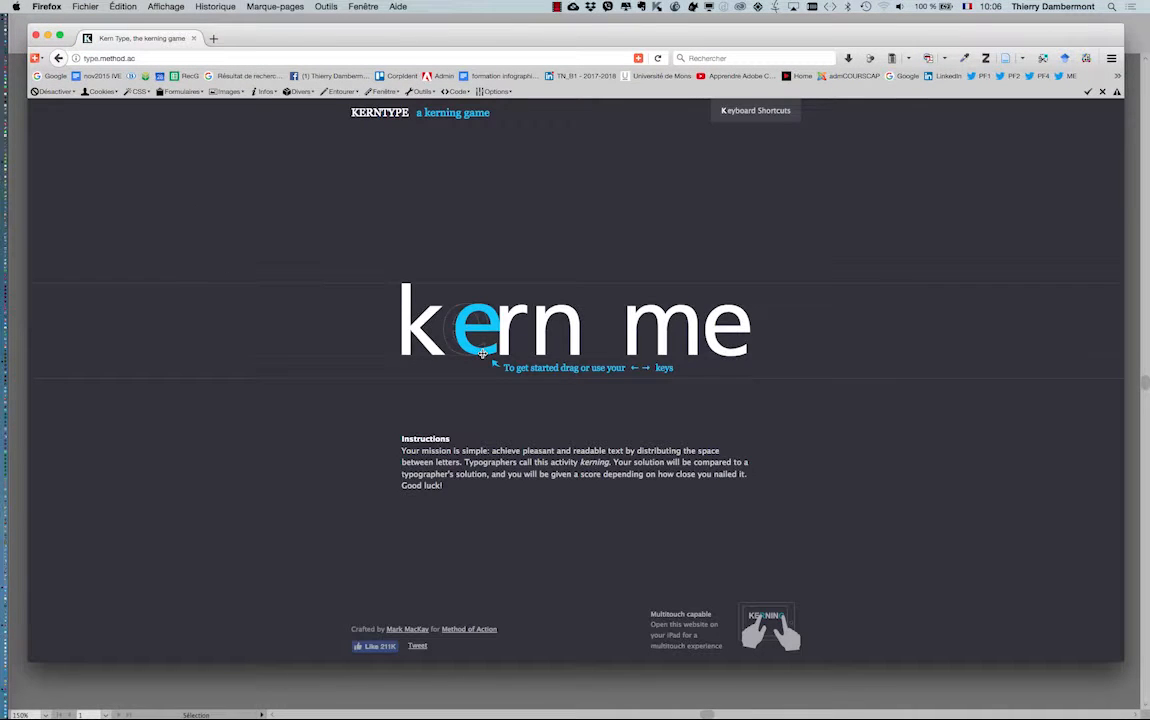
# Step: Shift the "e" of "kern me" toward the "k" into its outlined position and advance to the first exercise
pyautogui.press('super+plus')
pyautogui.press('super+plus')
pyautogui.press('super+plus')
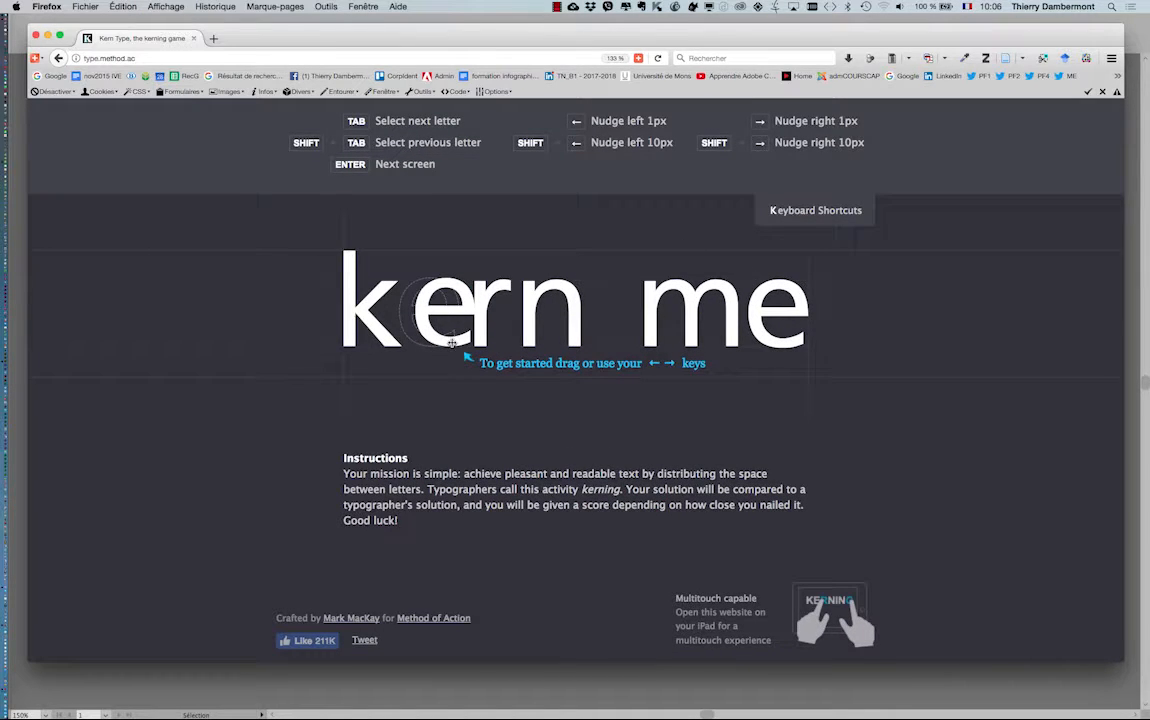
pyautogui.click(447, 348)
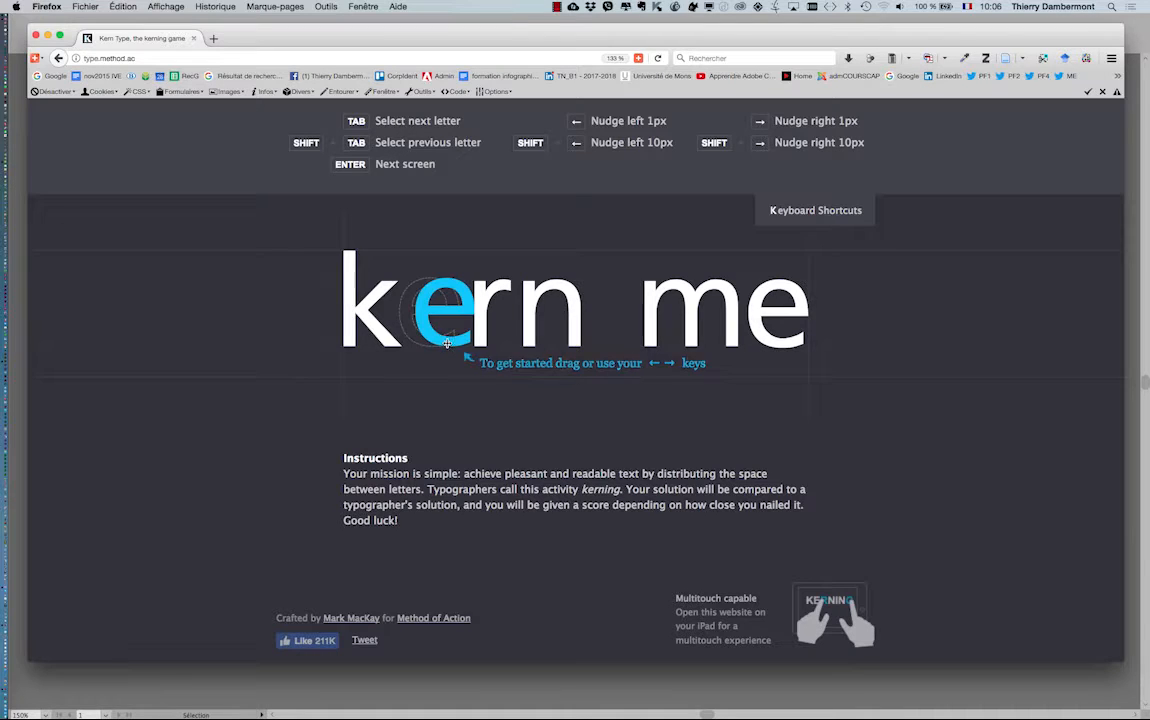
pyautogui.press('Left')
pyautogui.press('Left')
pyautogui.press('Left')
pyautogui.press('Left')
pyautogui.press('Left')
pyautogui.press('Left')
pyautogui.press('Left')
pyautogui.press('Left')
pyautogui.press('Left')
pyautogui.press('Left')
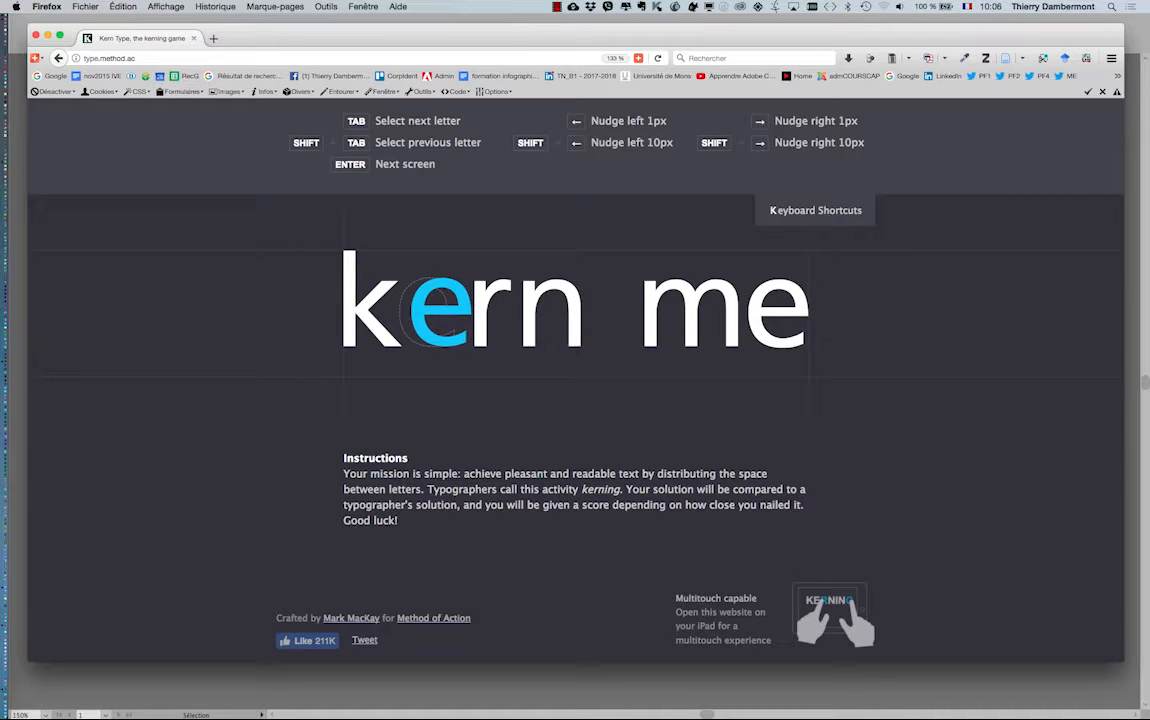
pyautogui.press('Left')
pyautogui.press('Left')
pyautogui.press('Left')
pyautogui.press('Left')
pyautogui.press('Left')
pyautogui.press('Left')
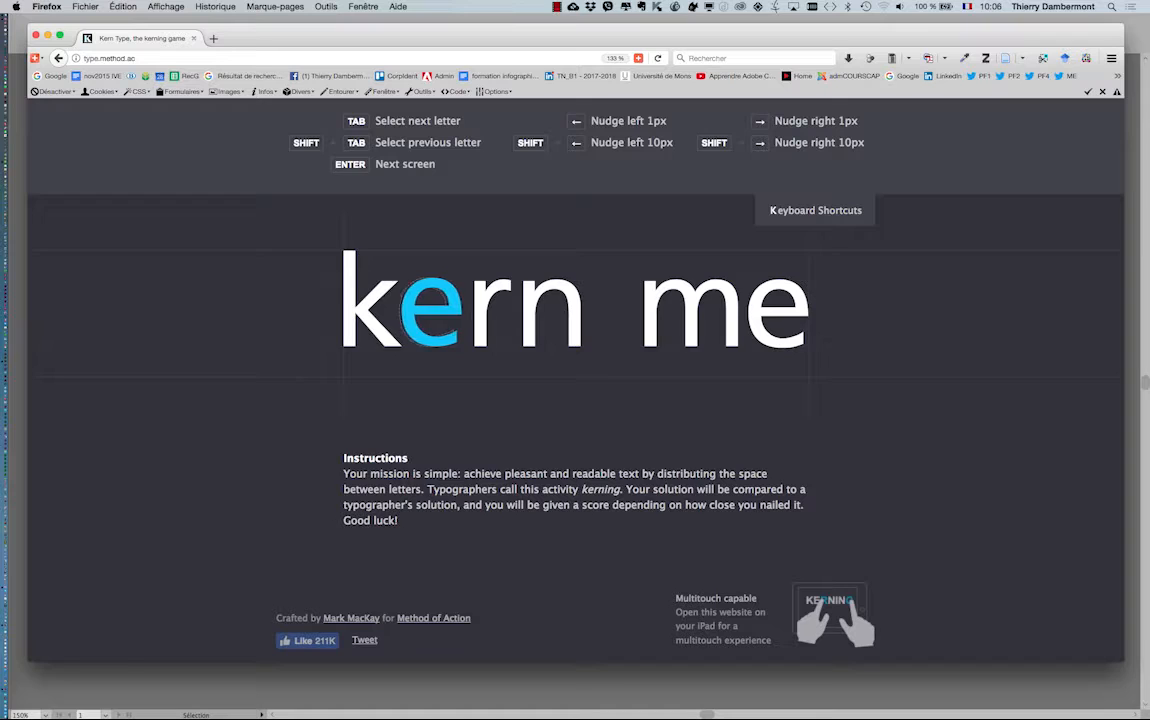
pyautogui.press('Return')
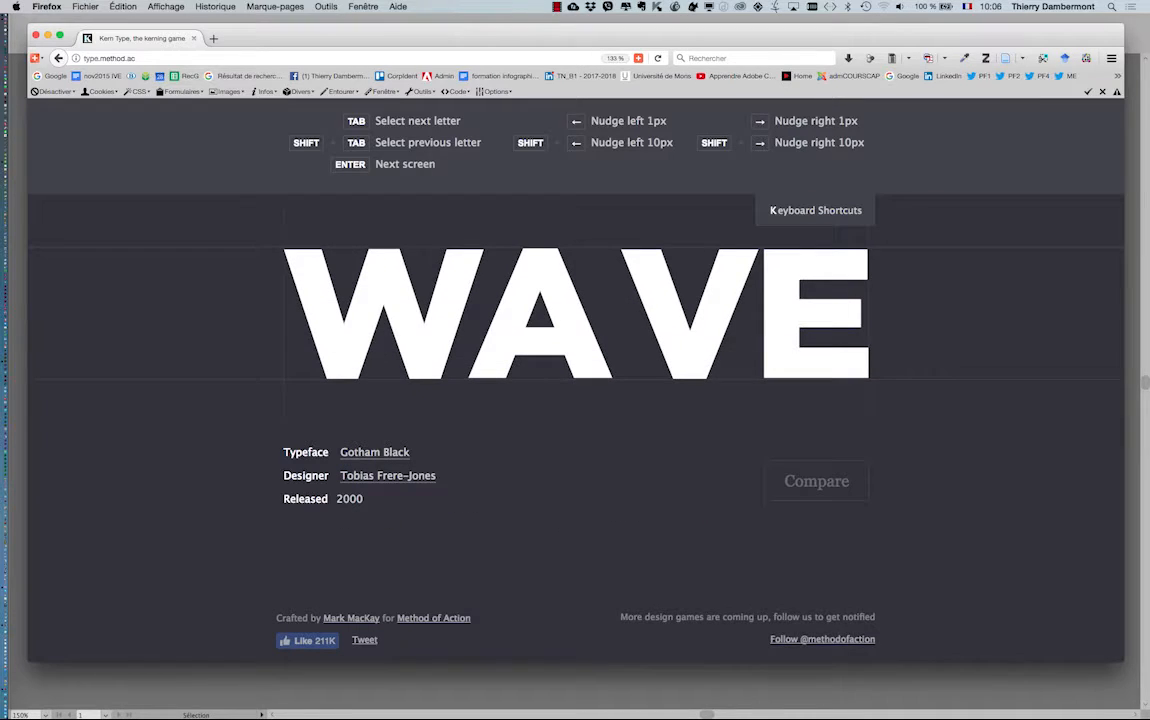
# Step: Hide the keyboard shortcuts overview and shift the "V" of "WAVE" closer to the "A"
pyautogui.click(800, 212)
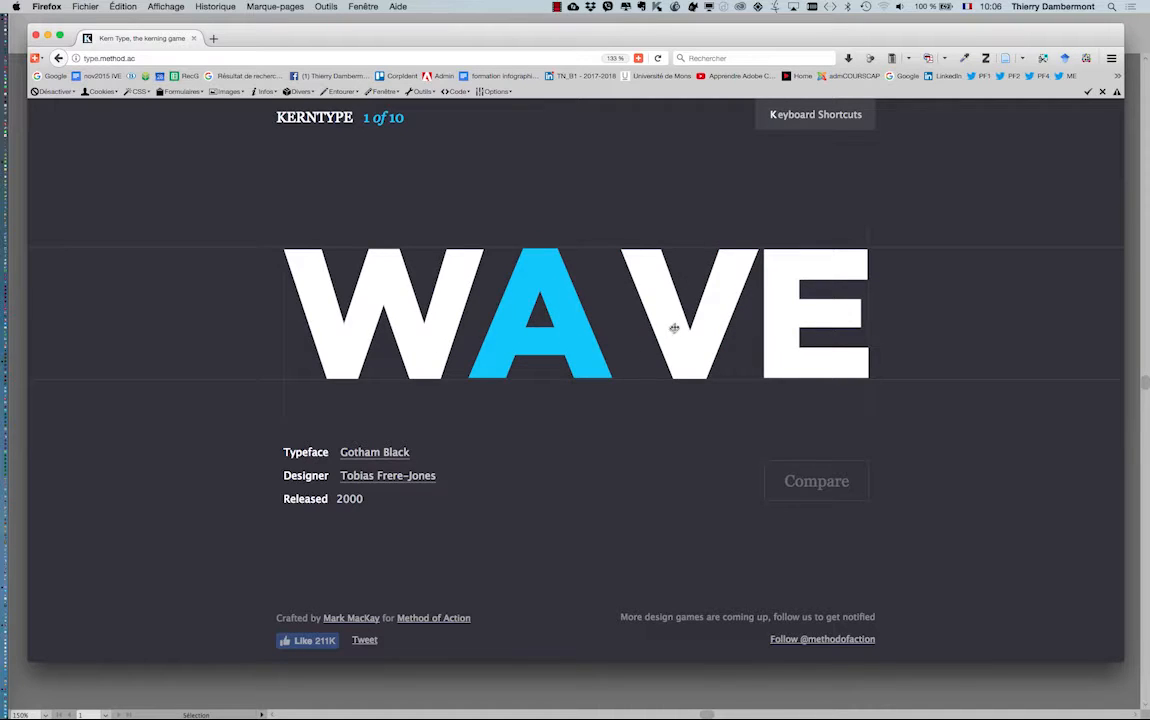
pyautogui.moveTo(683, 323); pyautogui.dragTo(648, 323)
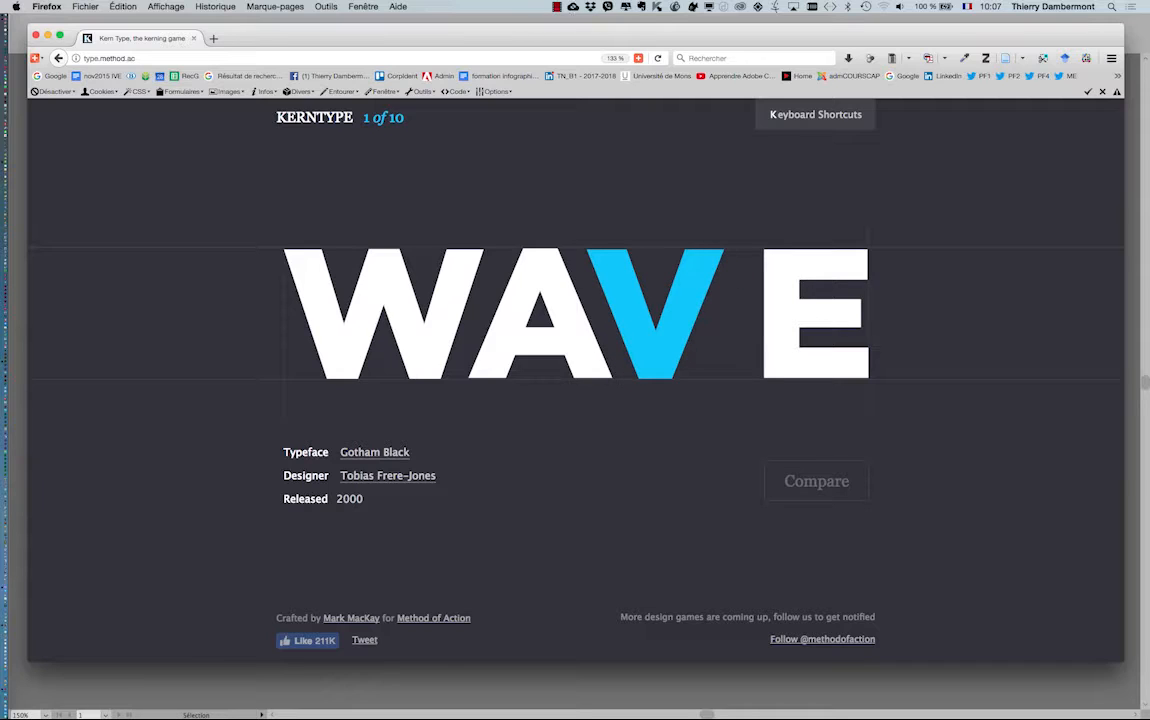
pyautogui.hotkey('shift', 'Right')
pyautogui.hotkey('shift', 'Right')
pyautogui.hotkey('shift', 'Right')
pyautogui.hotkey('shift', 'Left')
pyautogui.hotkey('shift', 'Left')
pyautogui.hotkey('shift', 'Right')
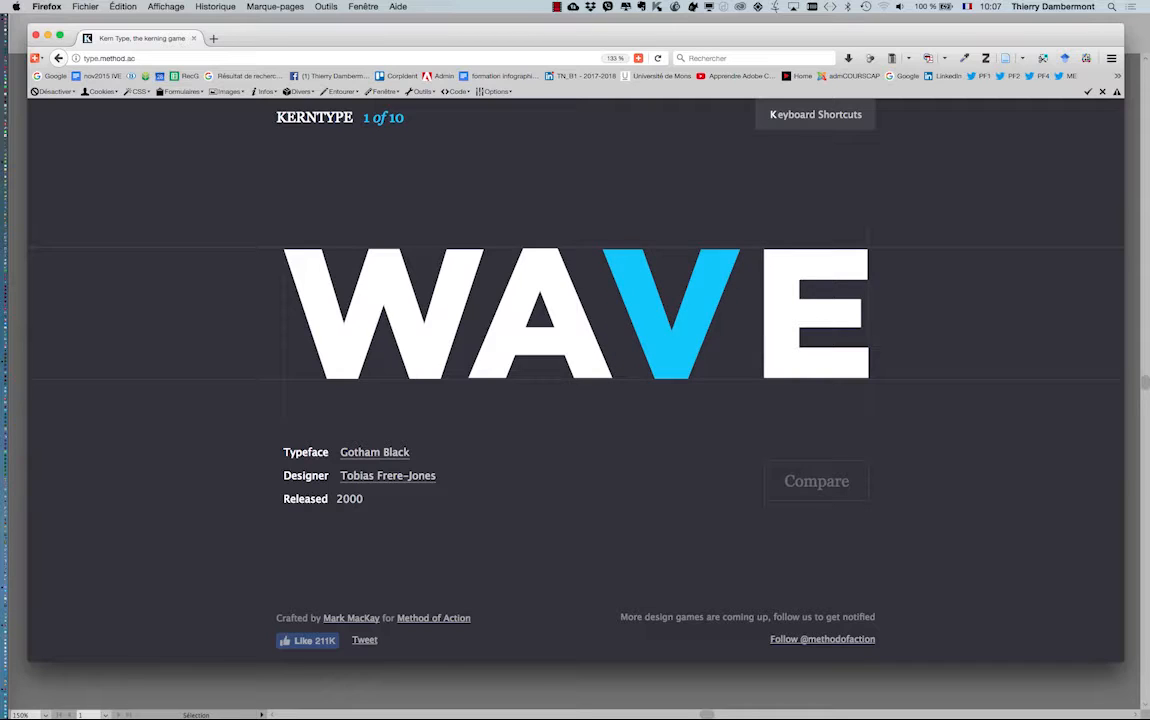
# Step: Shift the "A" of "WAVE" slightly toward the "V" and compare the kerning with the typographer's solution
pyautogui.click(570, 328)
pyautogui.hotkey('shift', 'Right')
pyautogui.press('Left')
pyautogui.press('Left')
pyautogui.press('Left')
pyautogui.press('Left')
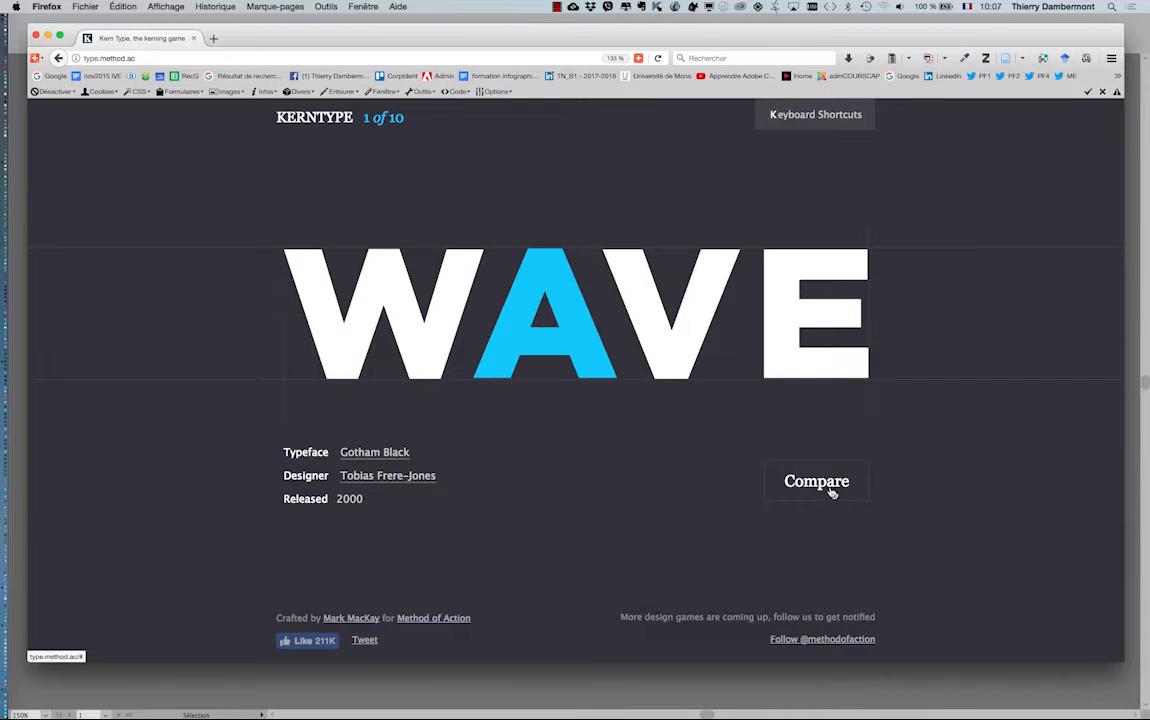
pyautogui.click(832, 490)
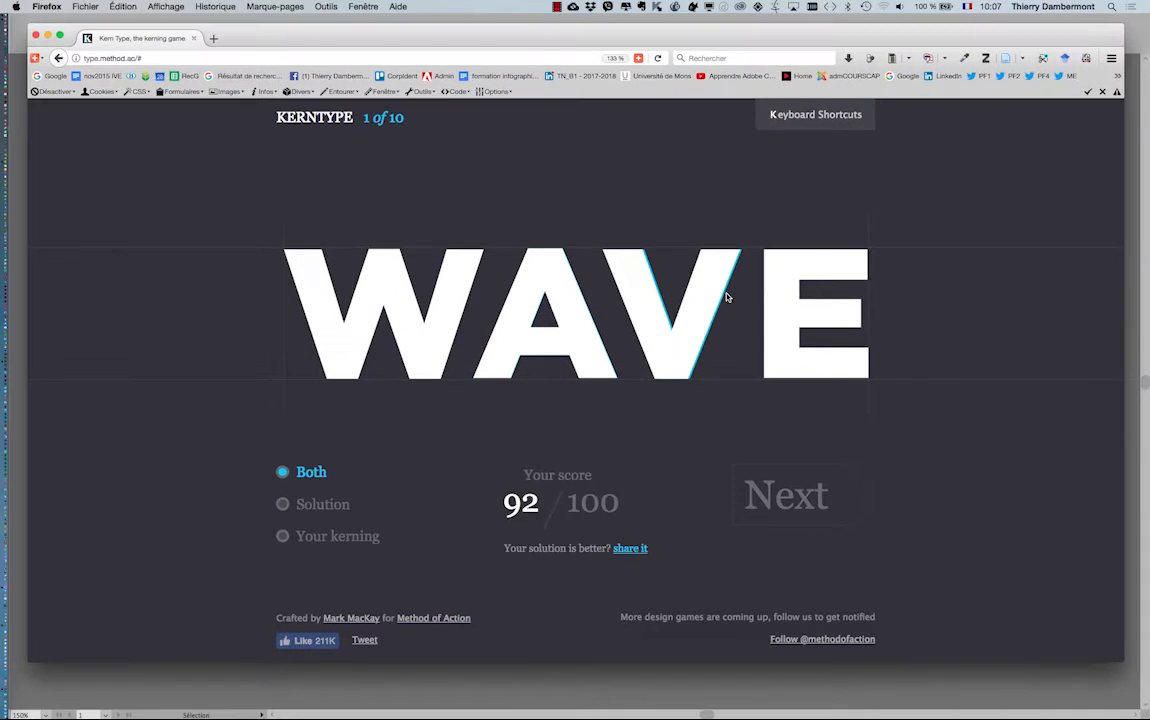
# Step: Go on to the second exercise and tuck the "y" of "Type" under the arm of the "T"
pyautogui.click(788, 495)
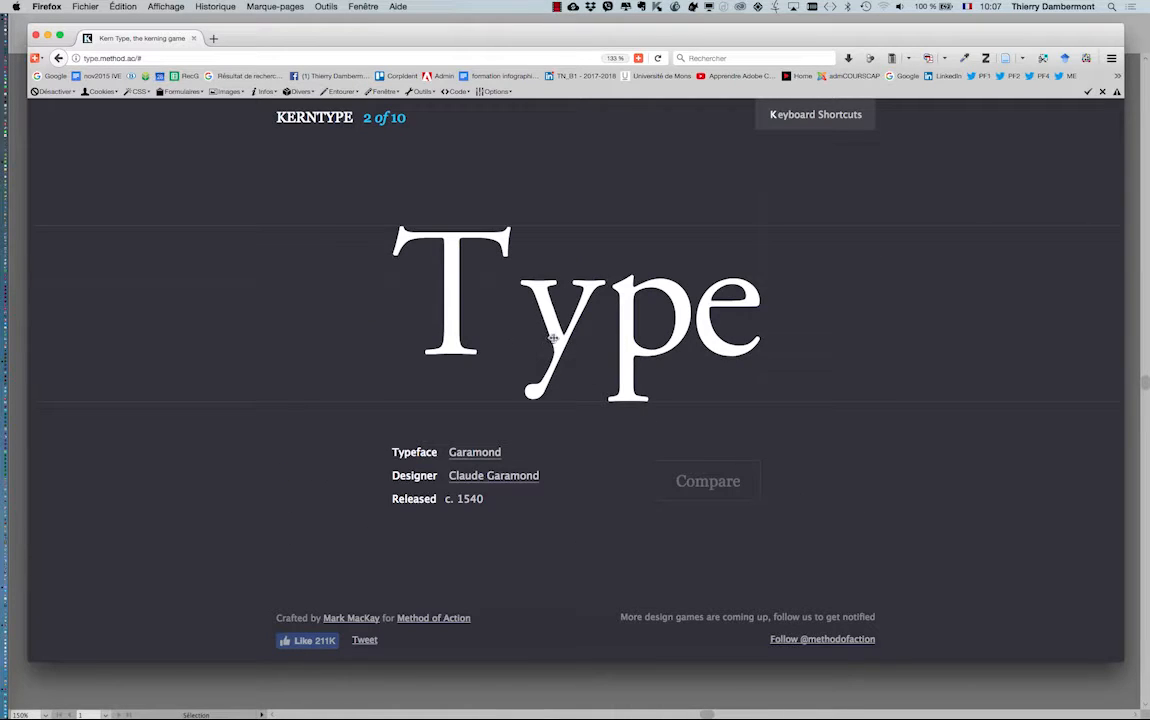
pyautogui.click(553, 338)
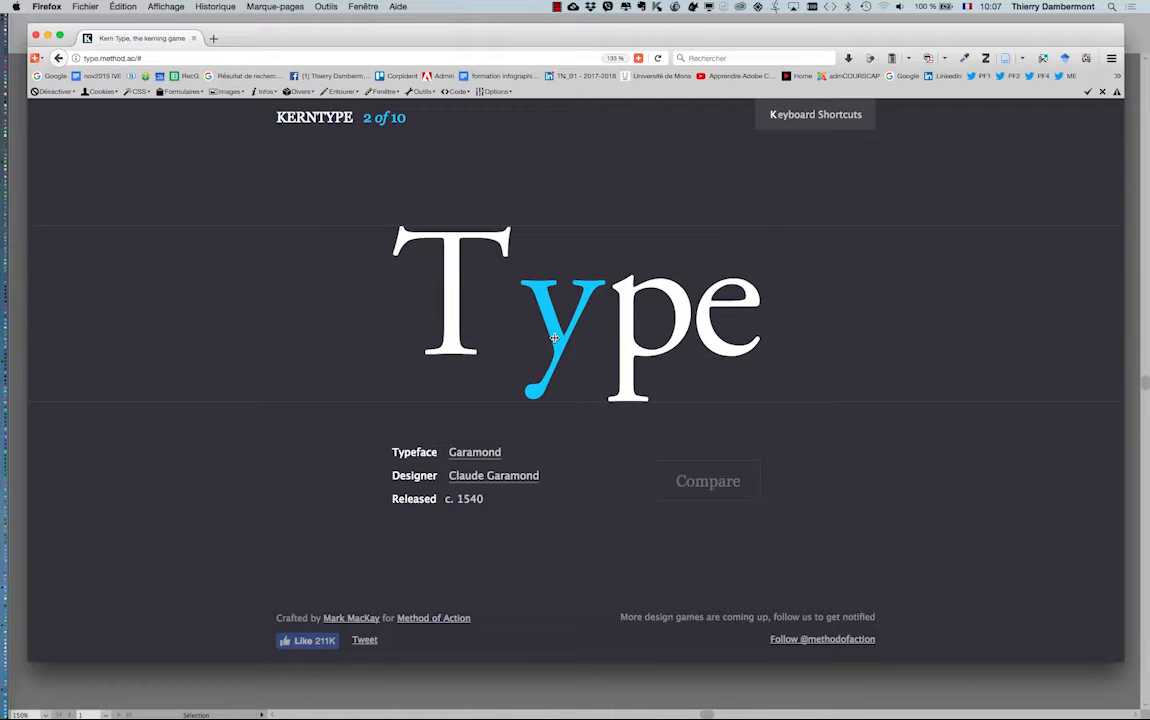
pyautogui.press('Left')
pyautogui.press('Left')
pyautogui.press('Left')
pyautogui.press('Left')
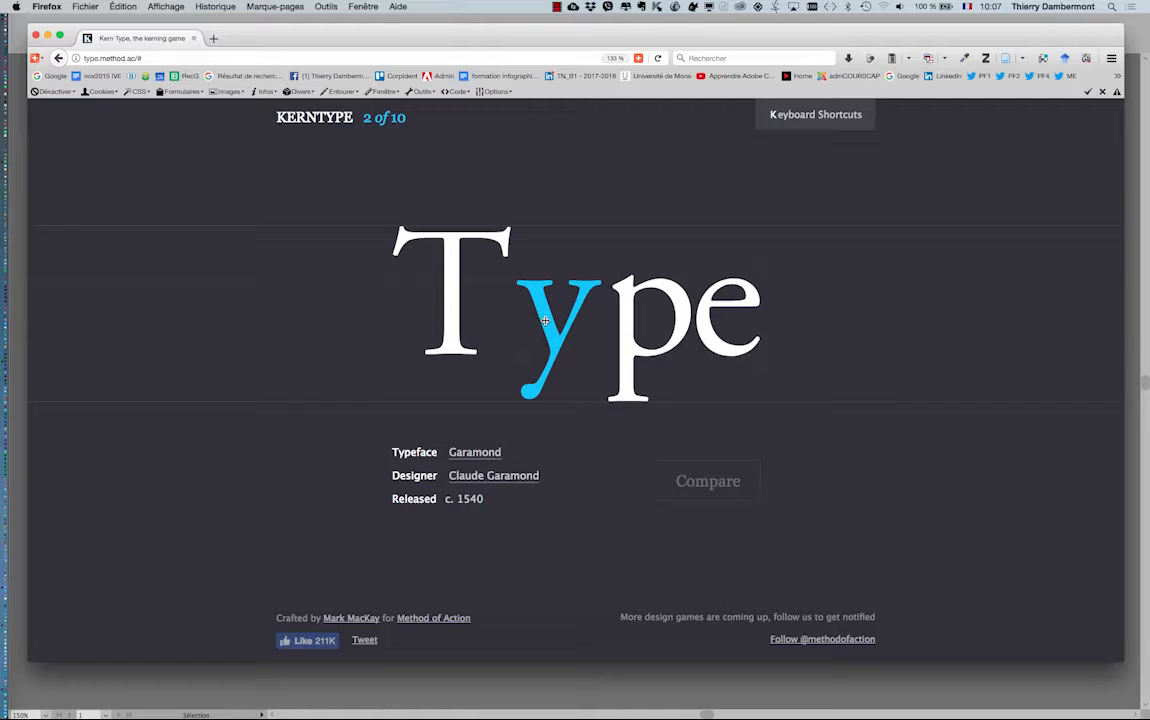
pyautogui.moveTo(545, 321); pyautogui.dragTo(522, 323)
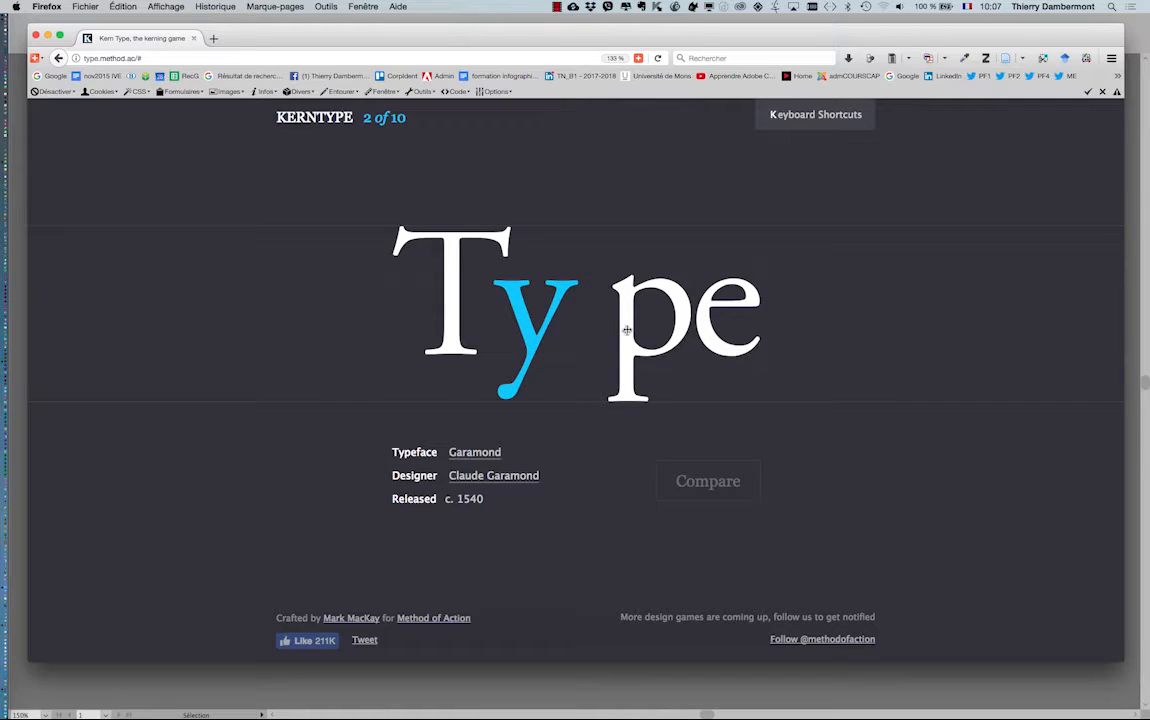
# Step: Bring the "p" of "Type" closer to the "y", fine-tune both letters and compare the kerning with the solution
pyautogui.moveTo(626, 330)
pyautogui.mouseDown()
pyautogui.moveTo(591, 330)
pyautogui.moveTo(611, 330)
pyautogui.mouseUp()
pyautogui.click(537, 343)
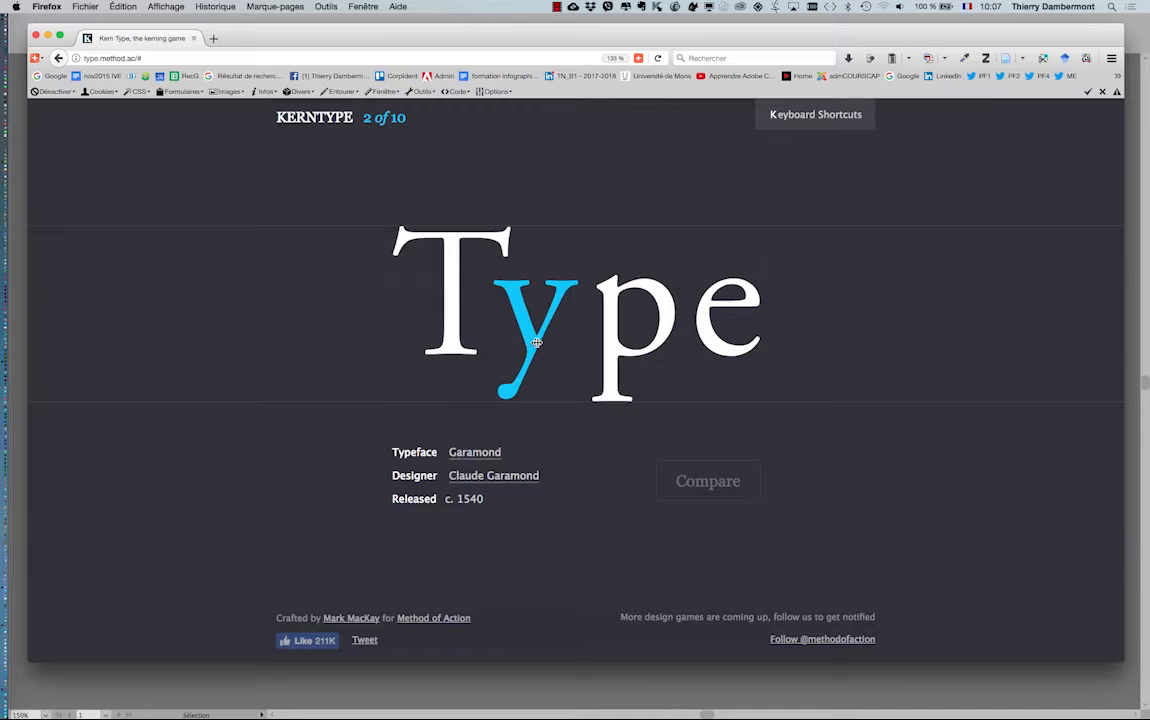
pyautogui.moveTo(537, 343); pyautogui.dragTo(541, 343)
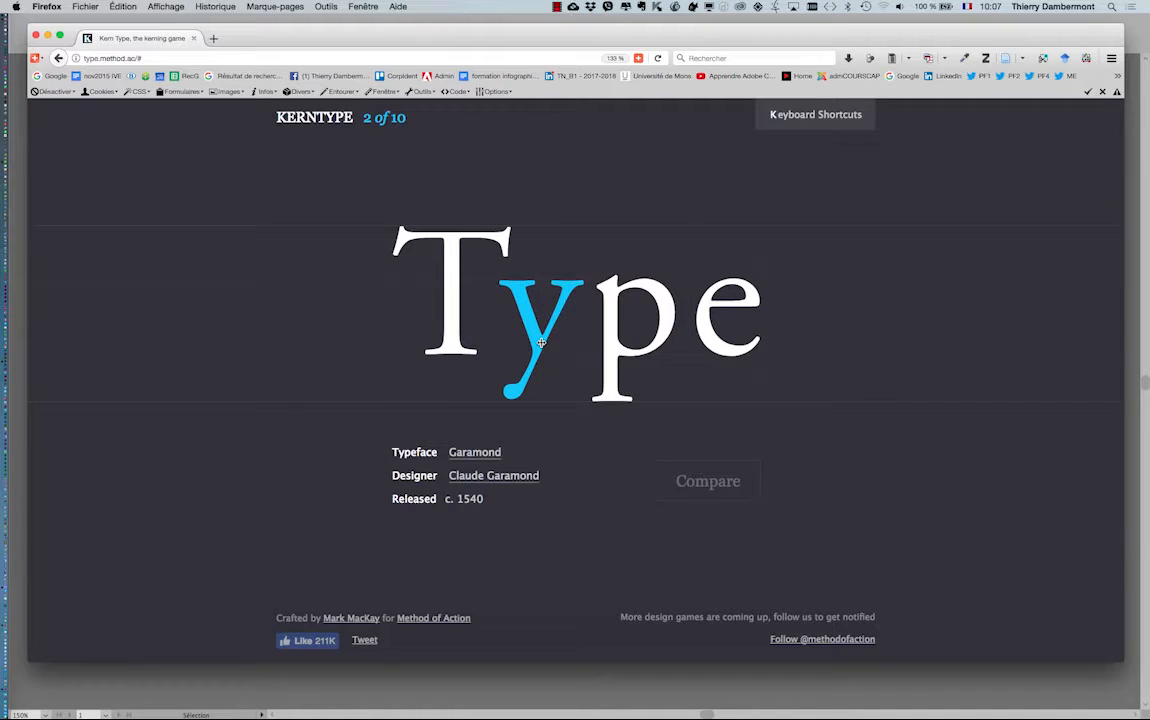
pyautogui.click(612, 343)
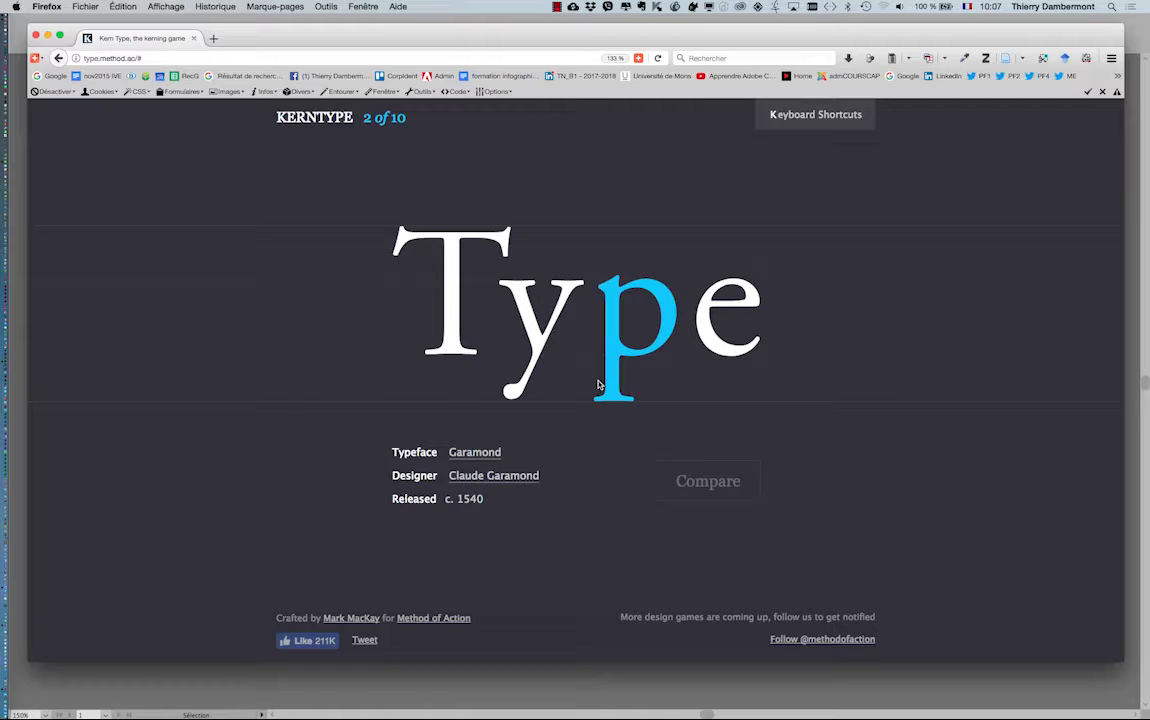
pyautogui.click(535, 344)
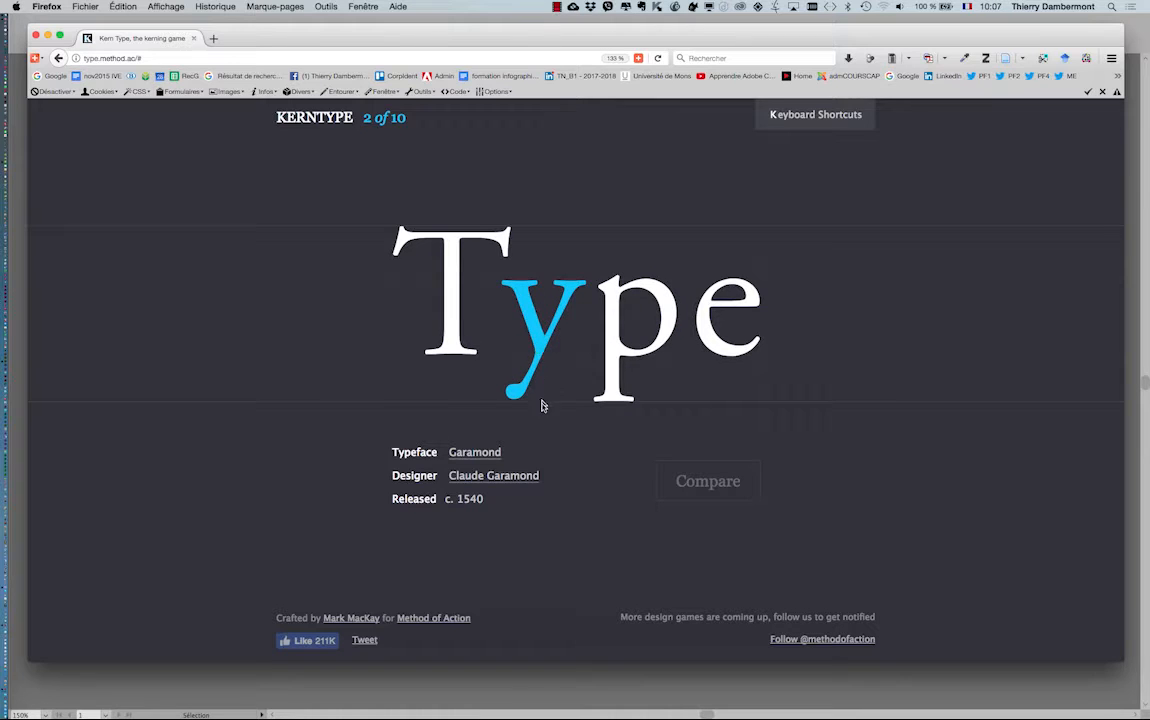
pyautogui.click(727, 483)
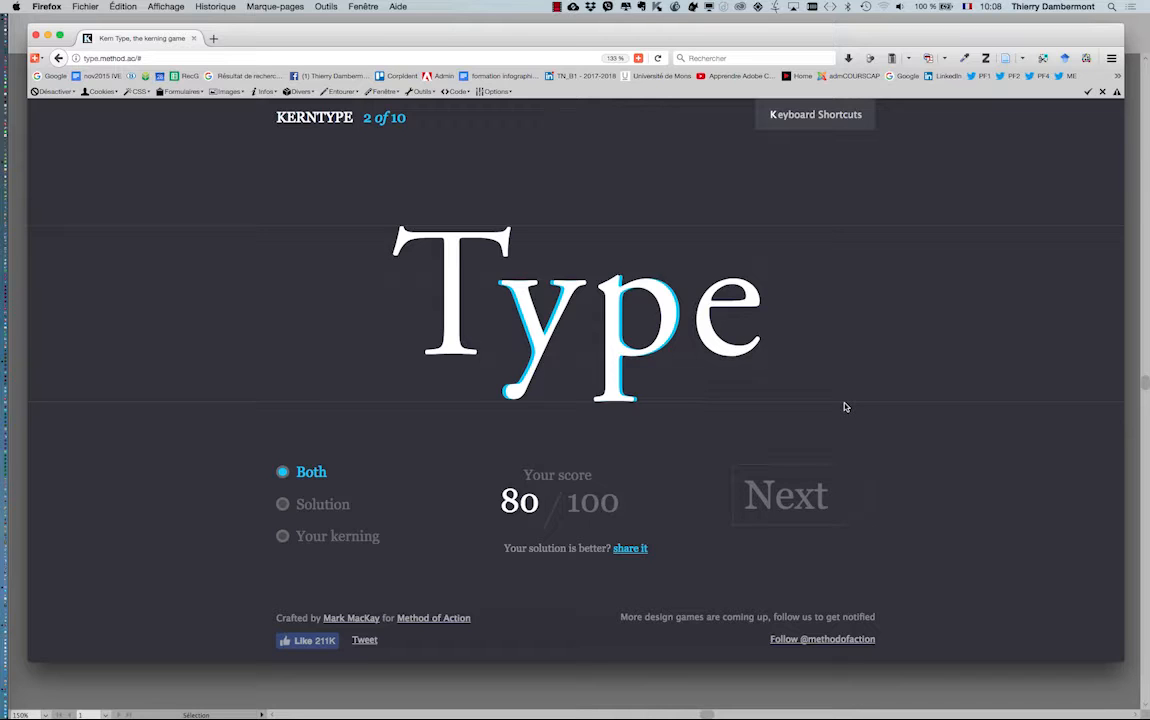
# Step: Switch to Illustrator and move the tools panel off the artboard
pyautogui.press('super+Tab')
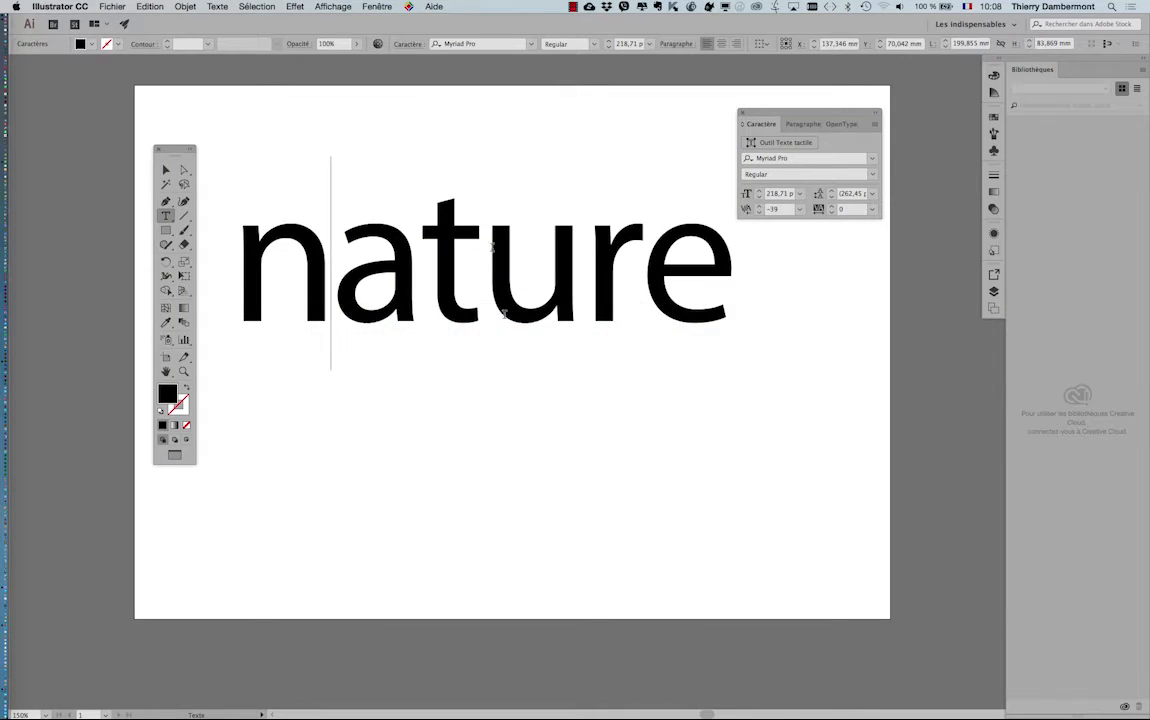
pyautogui.moveTo(170, 149); pyautogui.dragTo(96, 133)
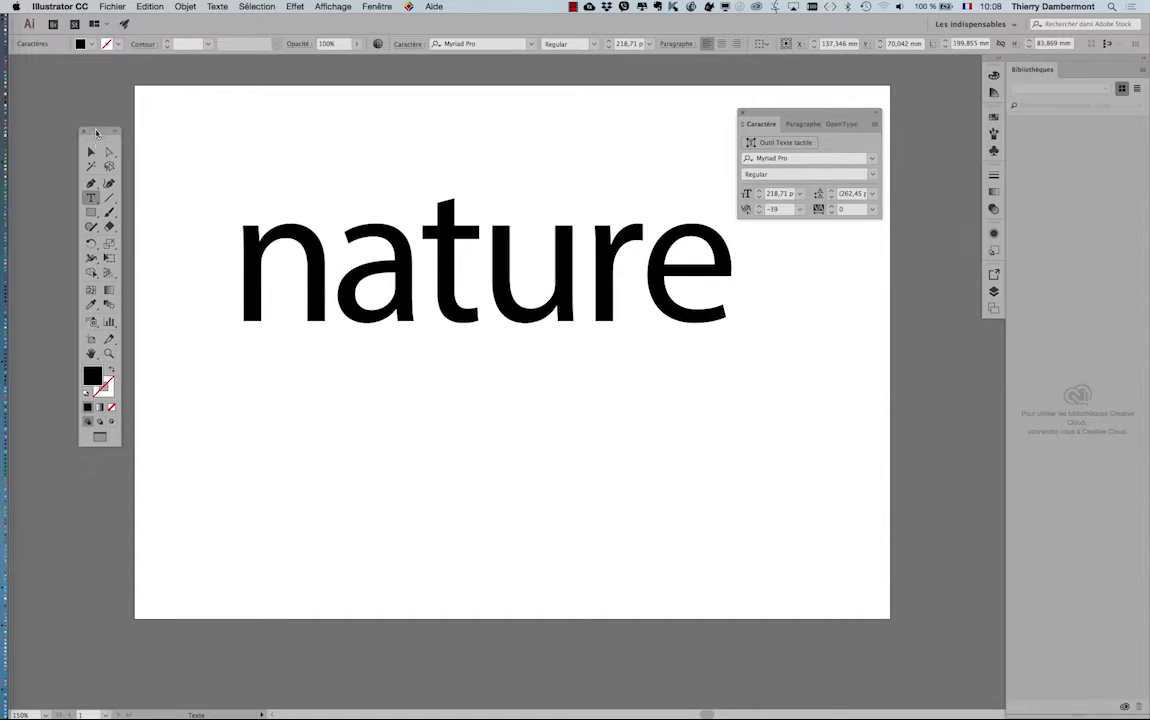
# Step: Move the Character panel clear of "nature" and rotate the word upside down by 180° with the Free Transform tool
pyautogui.click(91, 151)
pyautogui.moveTo(762, 114); pyautogui.dragTo(838, 106)
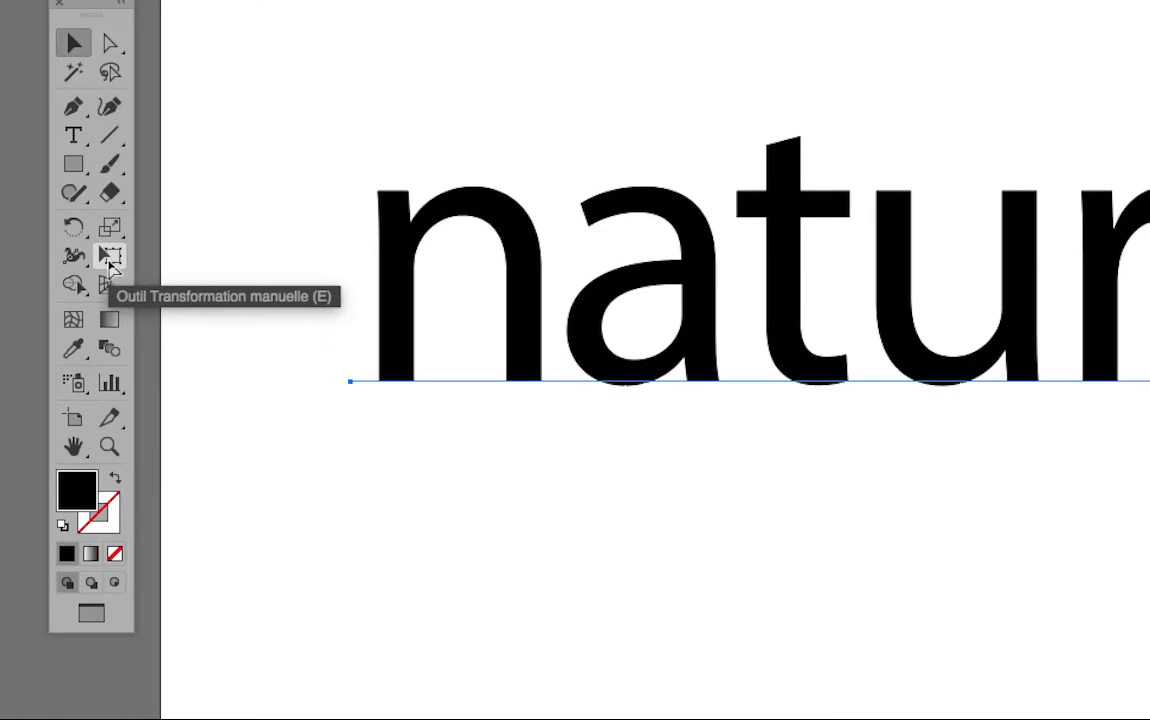
pyautogui.click(109, 259)
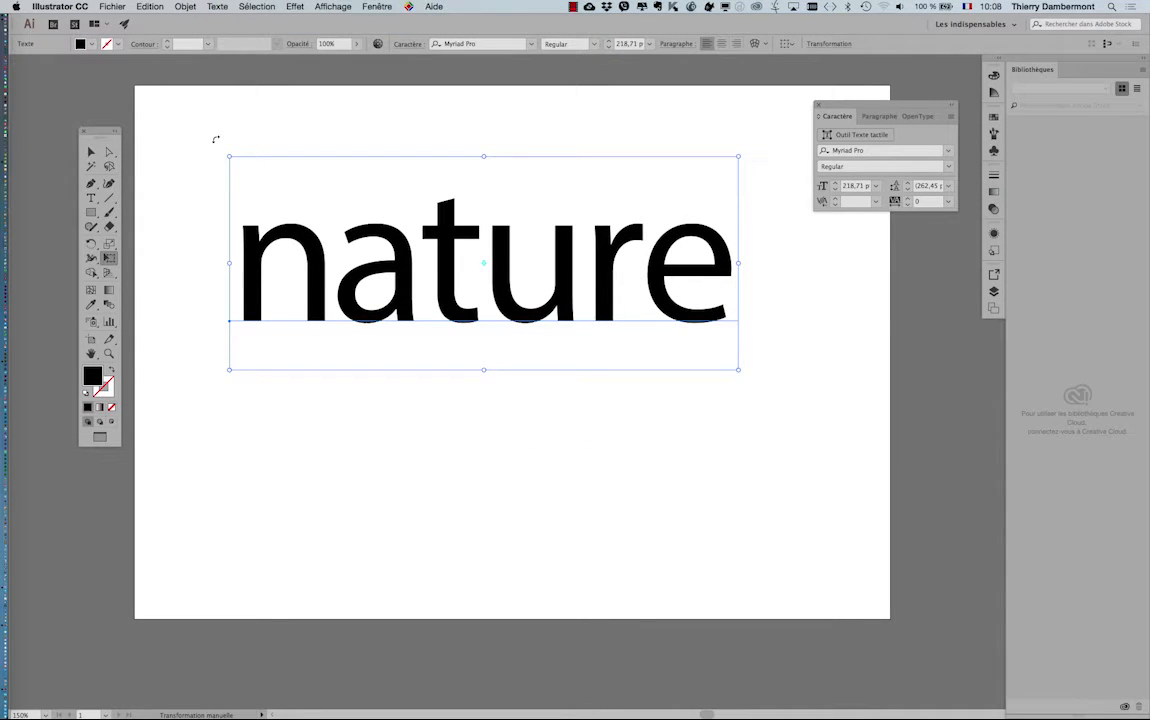
pyautogui.moveTo(215, 139); pyautogui.dragTo(726, 304)
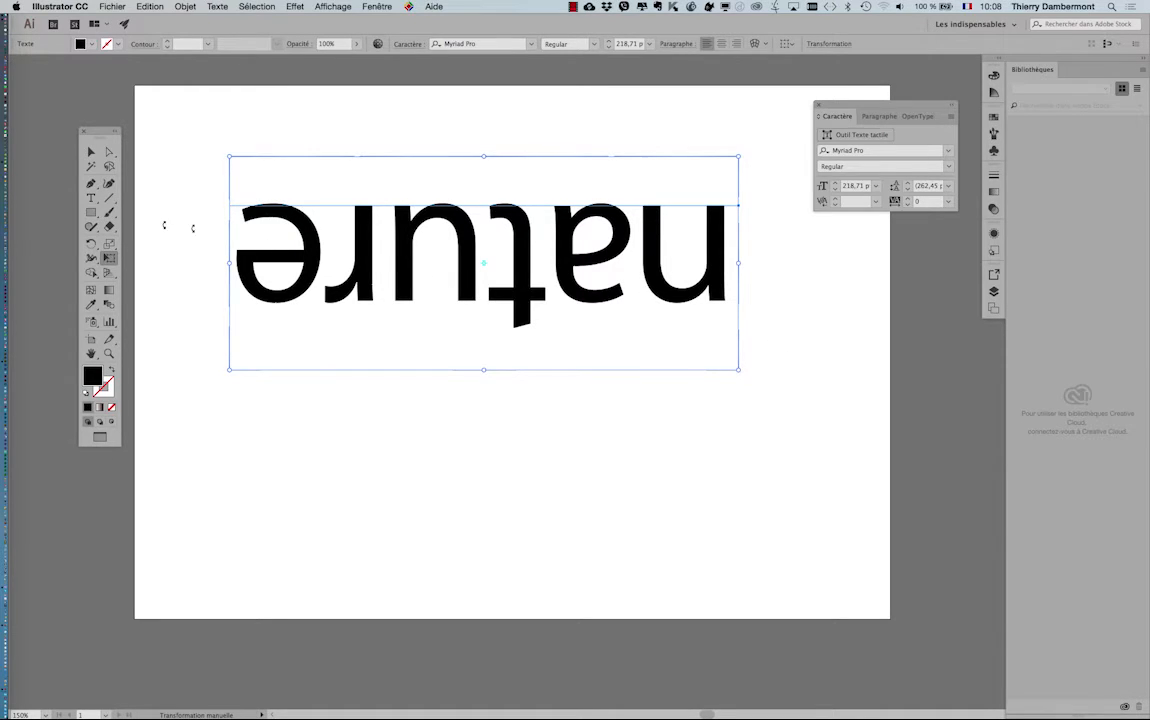
# Step: Move the Character panel above the upside-down word and tighten the kerning between its "r" and "e" to -50
pyautogui.click(91, 197)
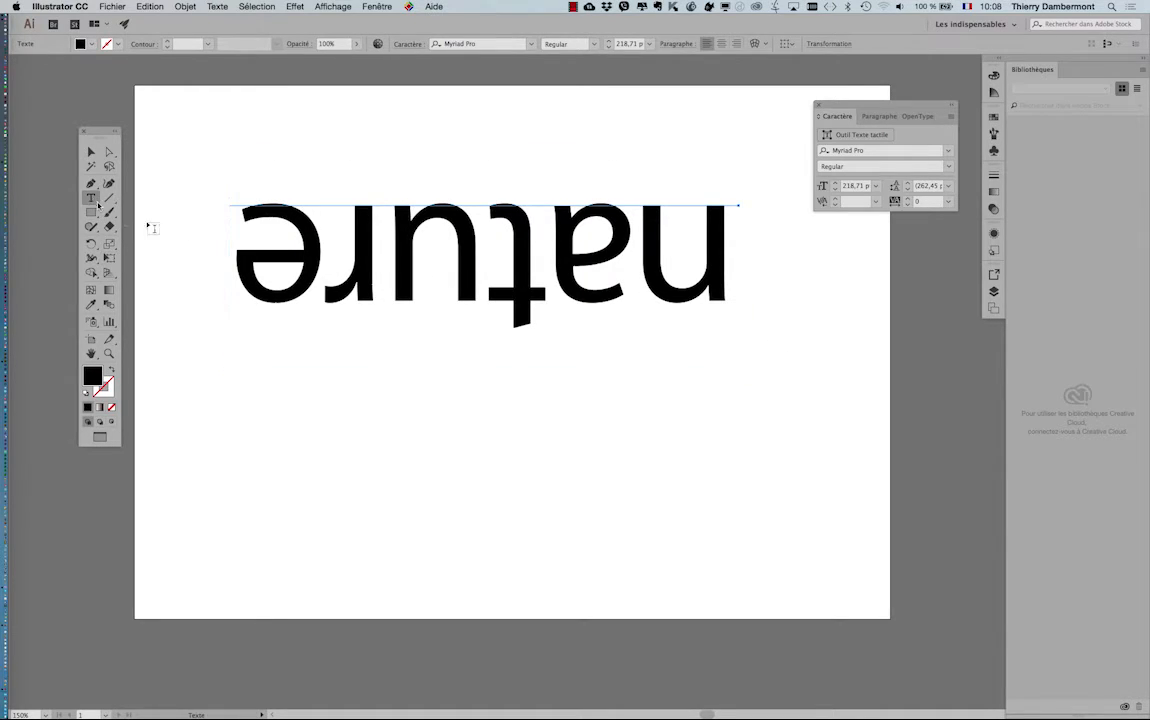
pyautogui.click(494, 268)
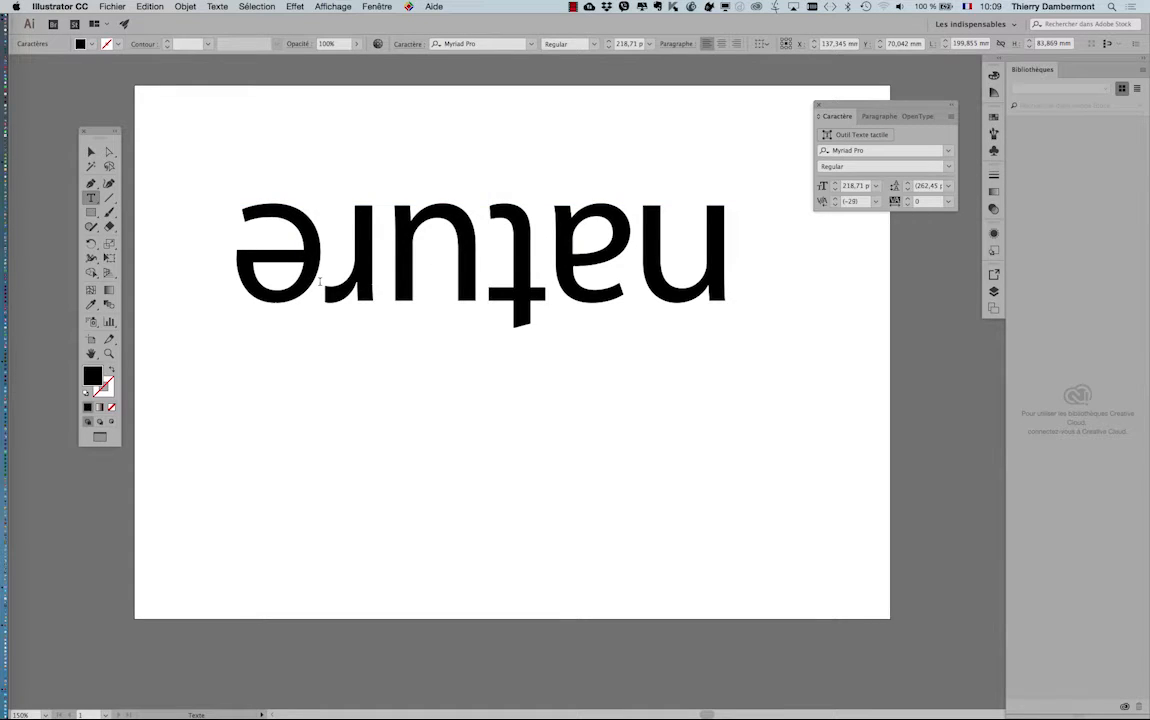
pyautogui.moveTo(839, 105); pyautogui.dragTo(415, 75)
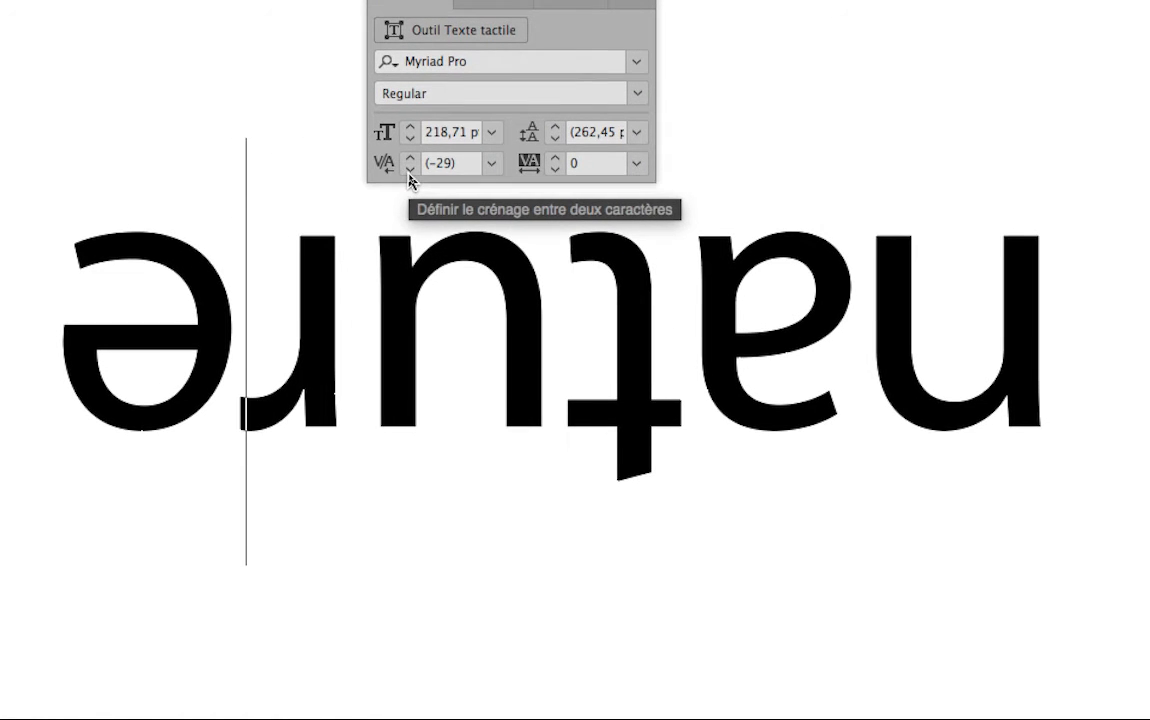
pyautogui.click(410, 173)
pyautogui.click(410, 173)
pyautogui.click(410, 173)
pyautogui.click(410, 173)
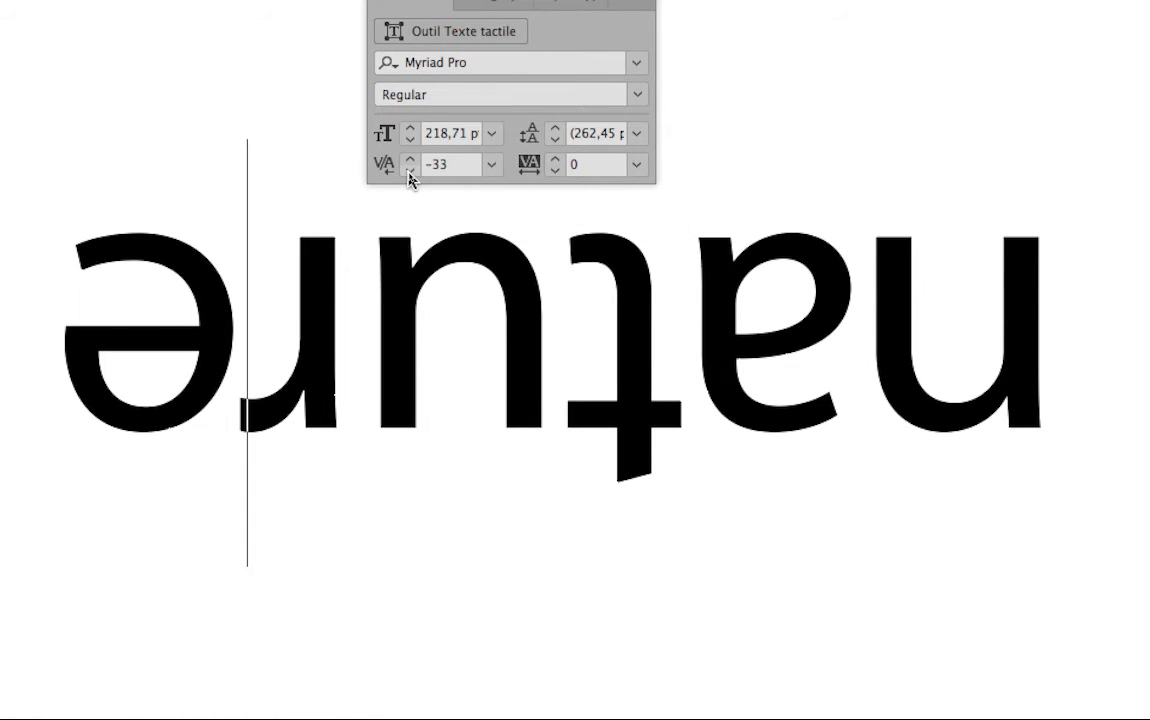
pyautogui.click(410, 173)
pyautogui.keyDown('shift'); pyautogui.click(410, 173); pyautogui.keyUp('shift')
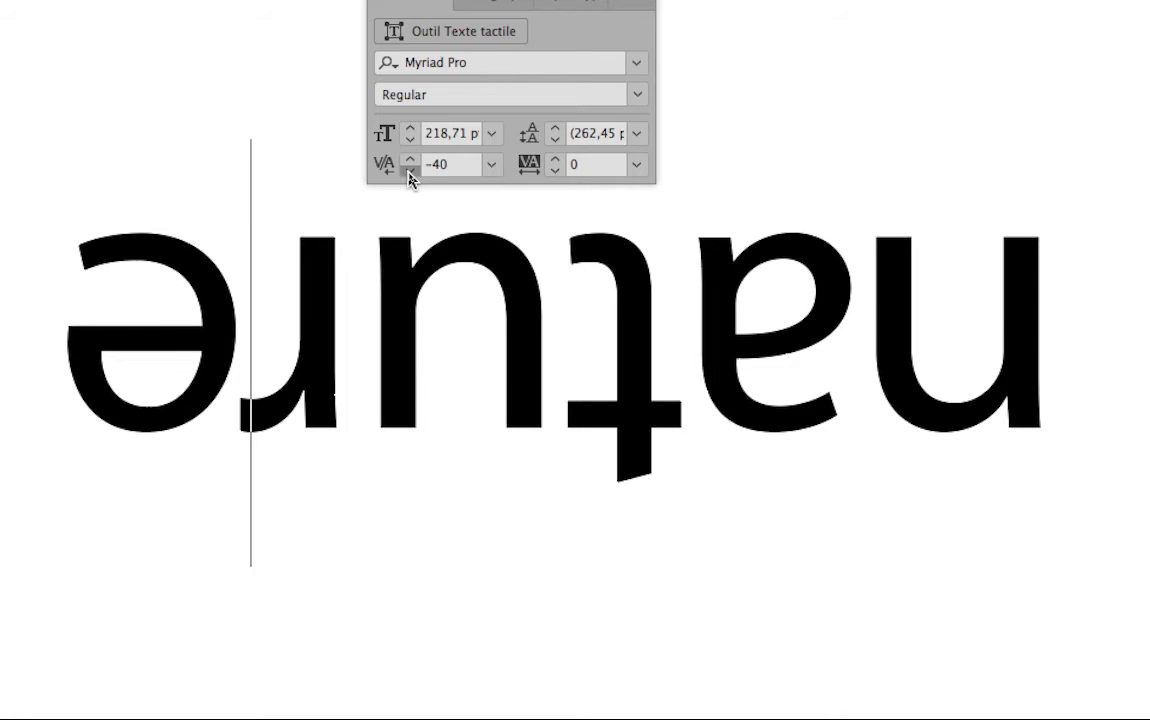
pyautogui.keyDown('shift'); pyautogui.click(410, 173); pyautogui.keyUp('shift')
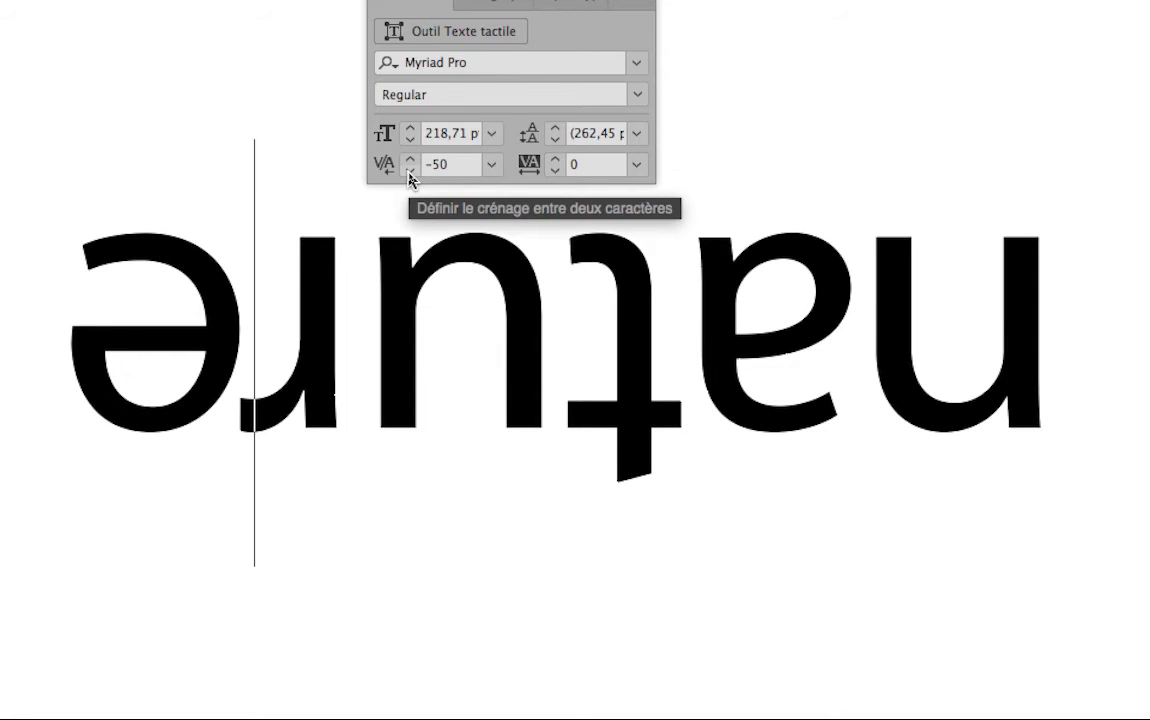
# Step: Tighten the kerning between the "a" and "t" of the upside-down "nature" to -50
pyautogui.click(497, 224)
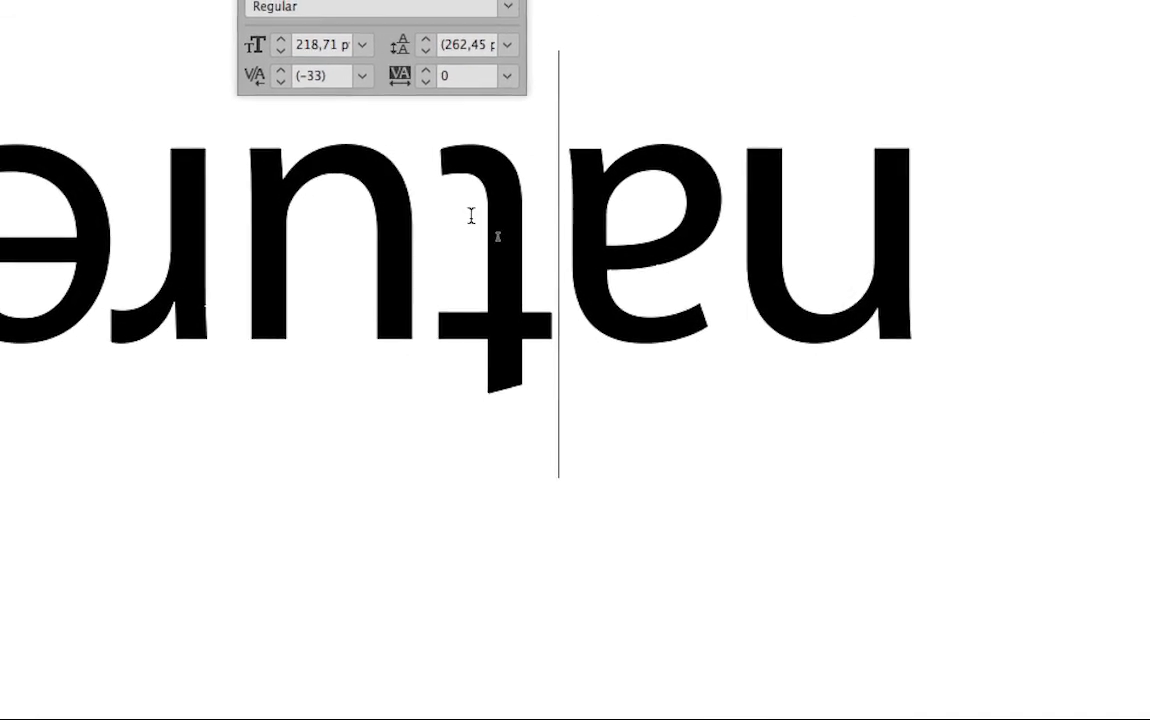
pyautogui.click(407, 170)
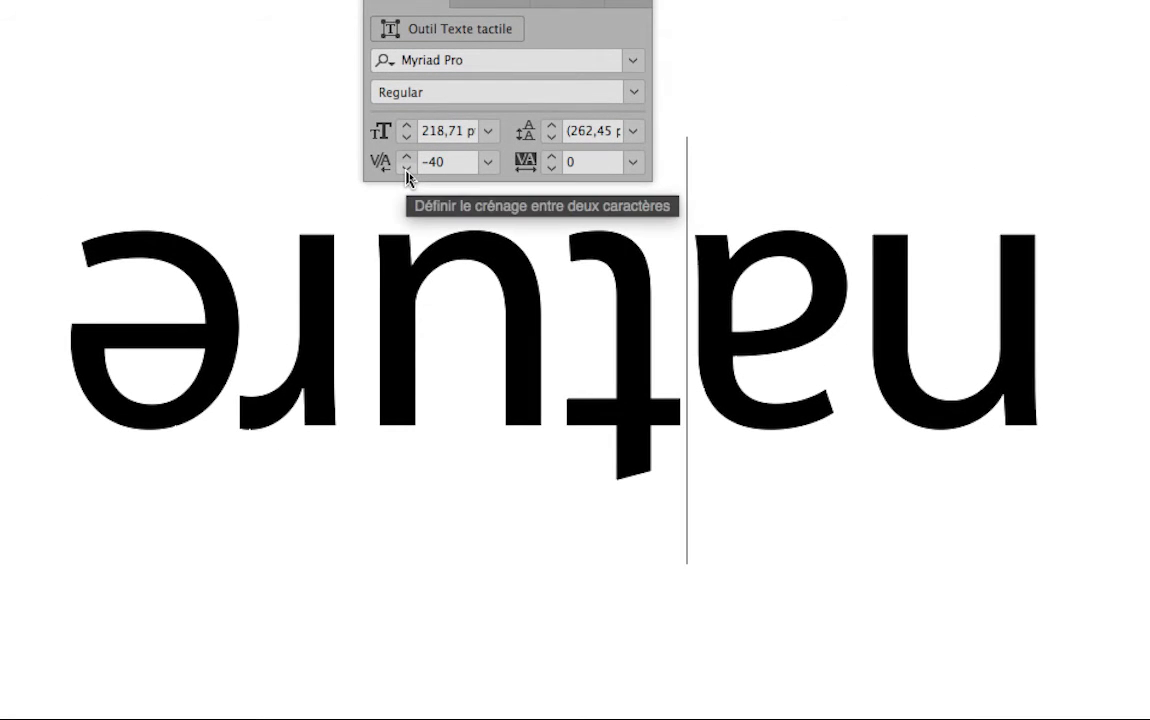
pyautogui.click(407, 169)
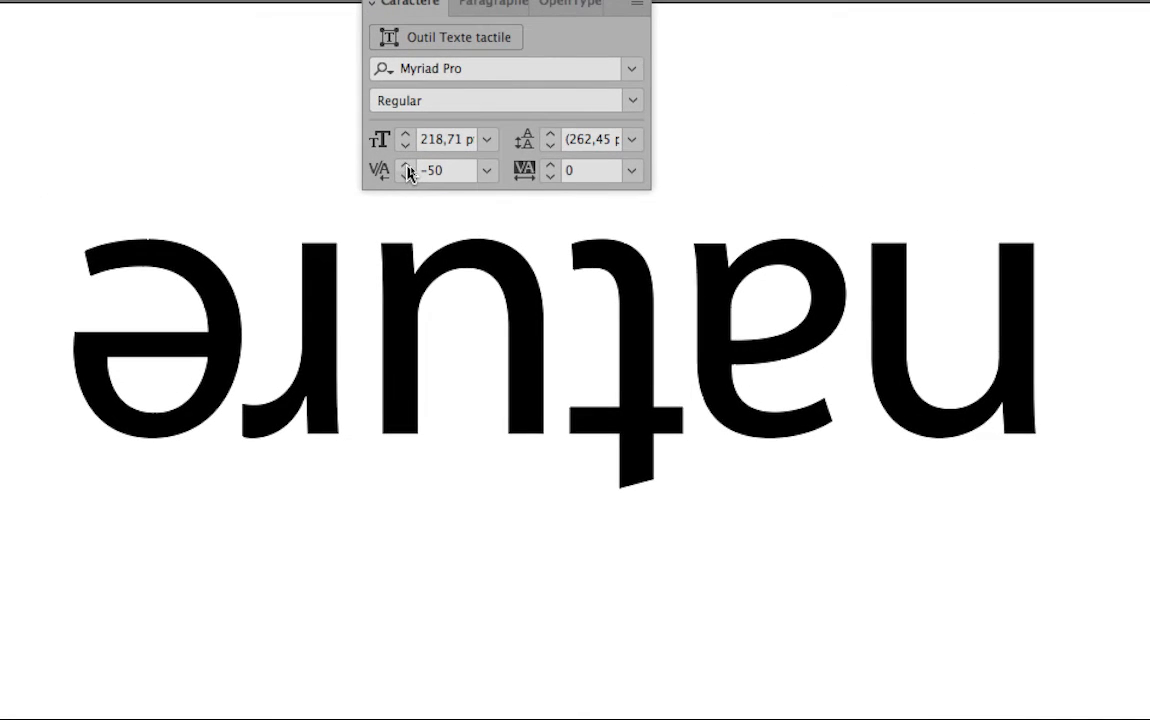
# Step: Tighten the kerning between the "u" and "r" of the upside-down word to -50
pyautogui.click(369, 262)
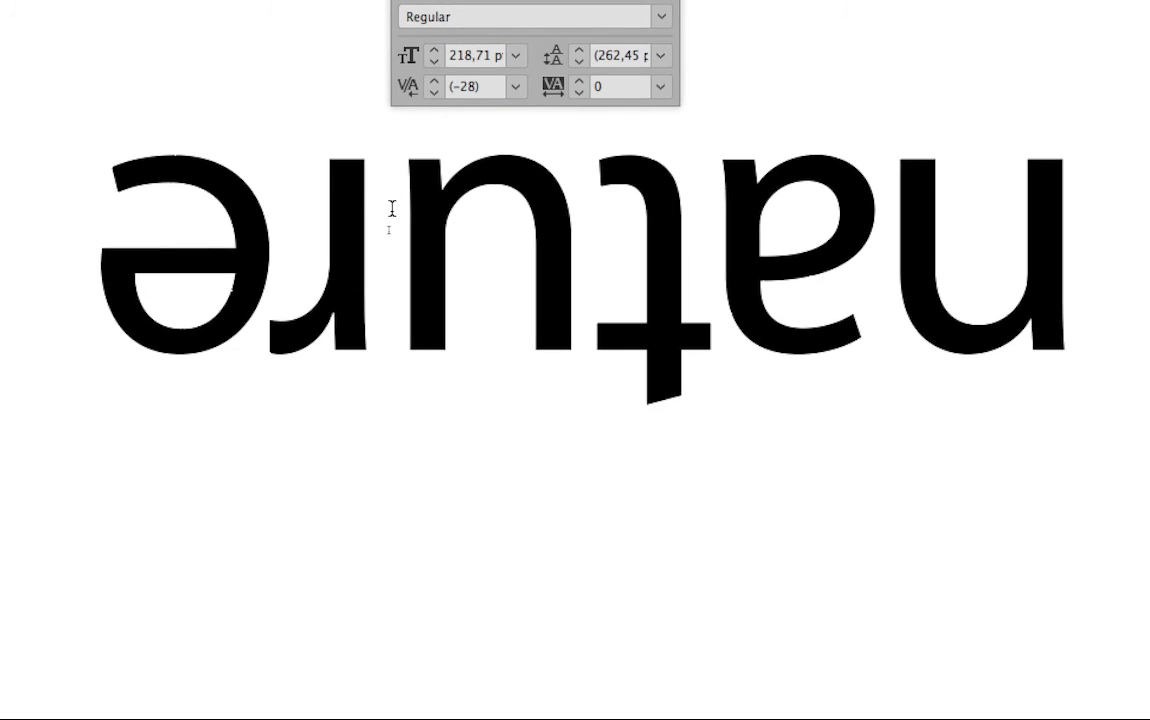
pyautogui.click(431, 112)
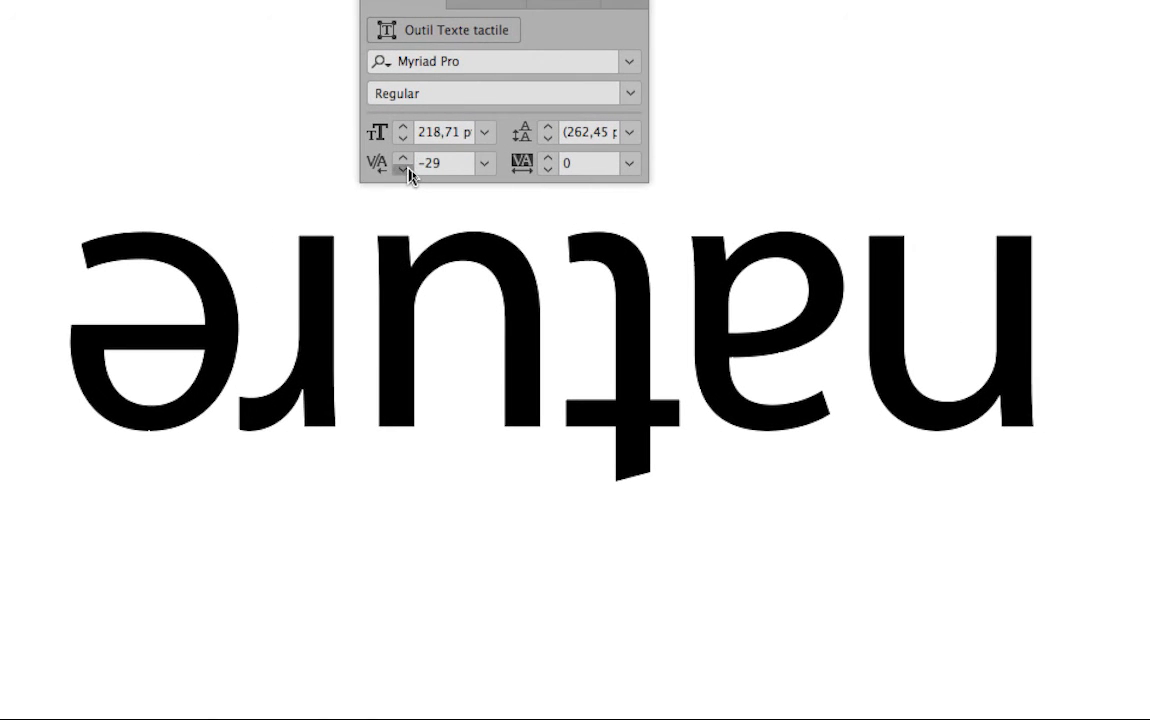
pyautogui.click(431, 112)
pyautogui.click(431, 112)
pyautogui.click(405, 170)
pyautogui.click(405, 170)
pyautogui.click(405, 170)
pyautogui.click(405, 170)
pyautogui.click(405, 170)
pyautogui.click(405, 170)
pyautogui.click(405, 170)
pyautogui.click(405, 170)
pyautogui.click(405, 170)
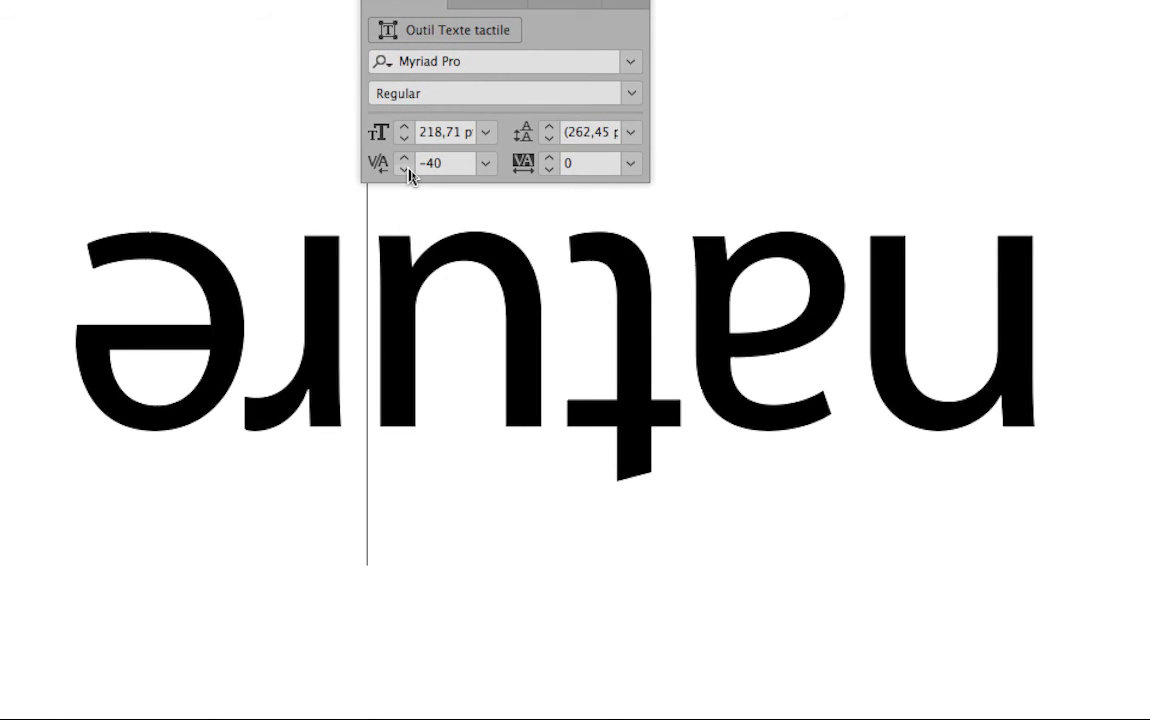
pyautogui.click(406, 170)
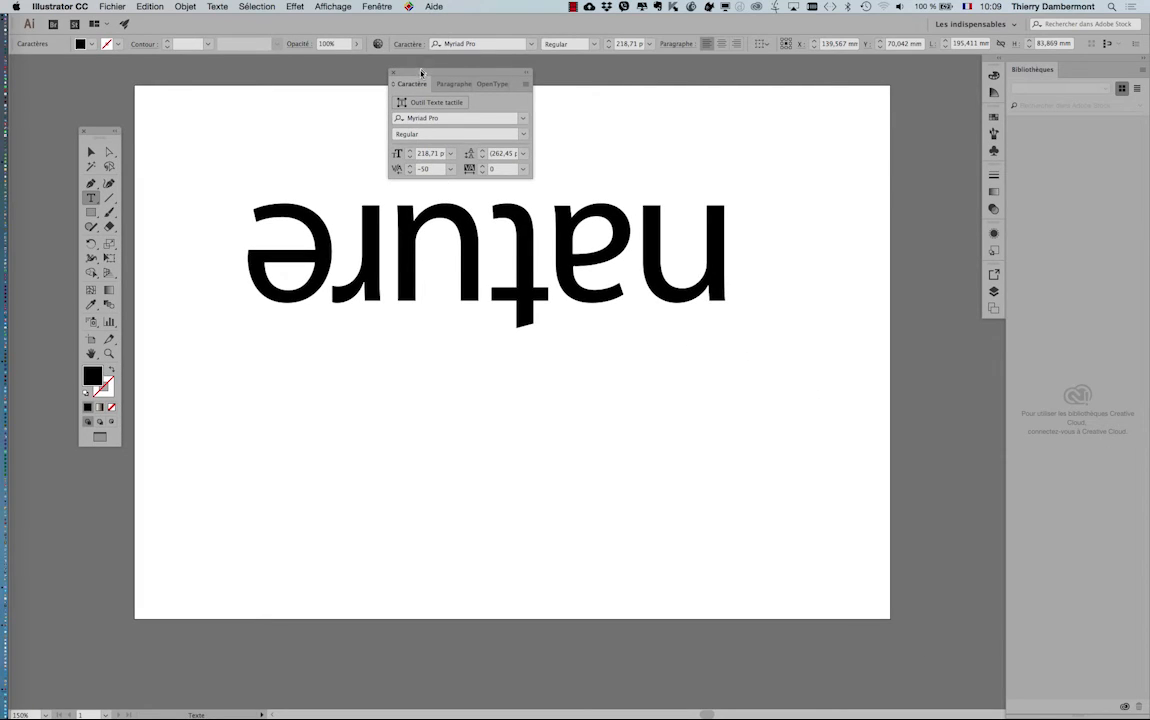
# Step: Move the Character panel to the artboard's upper-right corner, rotate "nature" back upright by 180° with the Free Transform tool and deselect it
pyautogui.moveTo(421, 72); pyautogui.dragTo(826, 72)
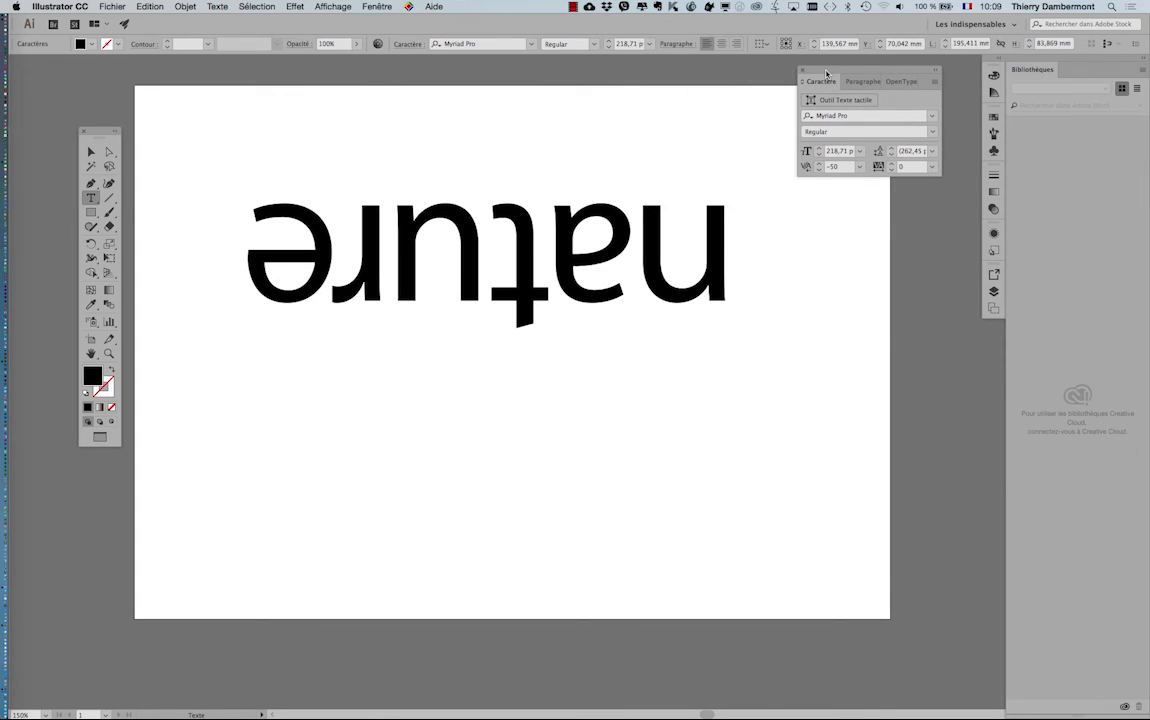
pyautogui.click(90, 155)
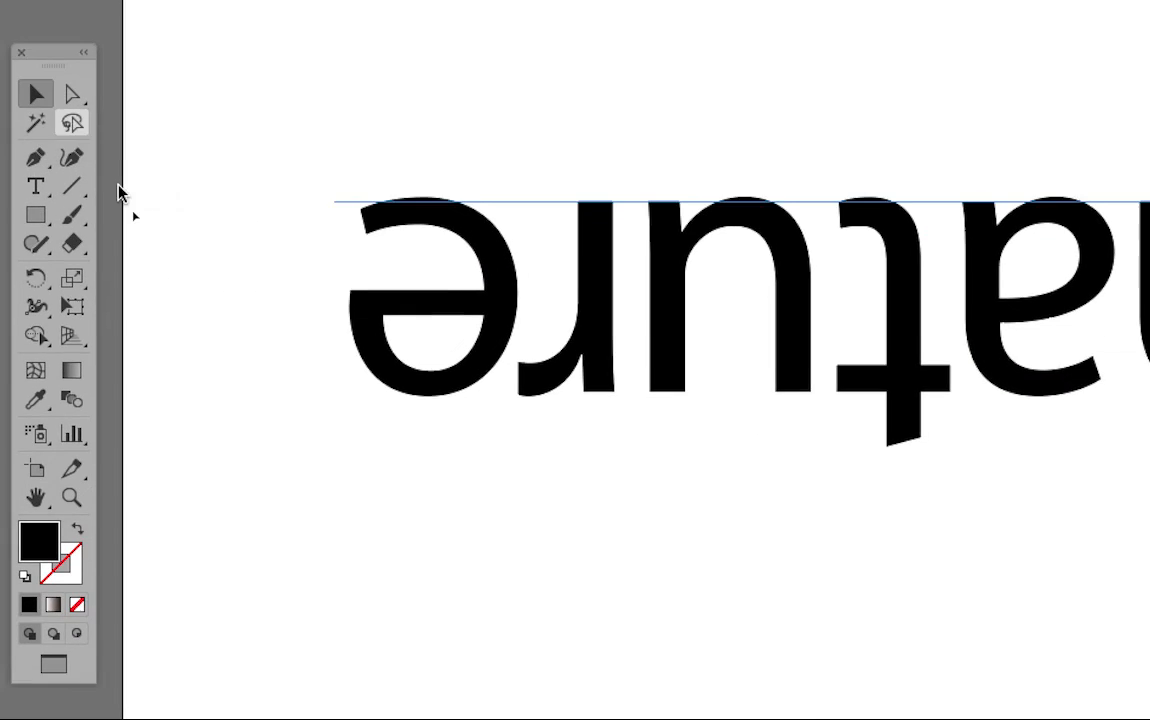
pyautogui.click(102, 230)
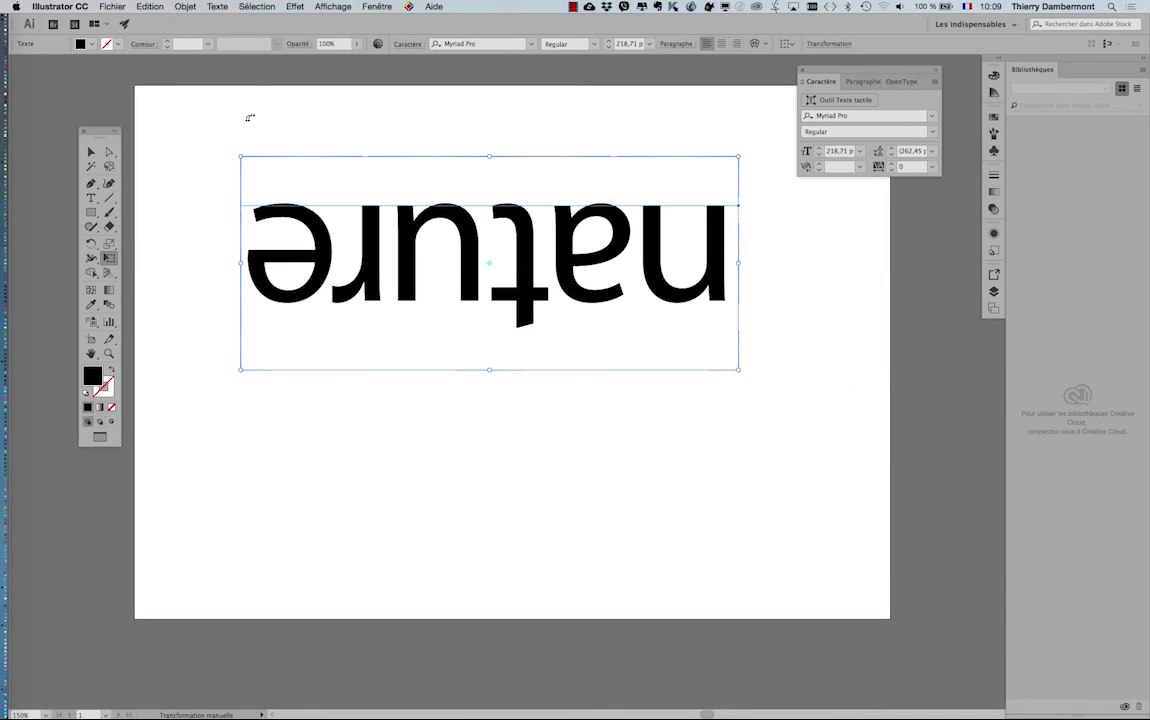
pyautogui.moveTo(248, 118); pyautogui.dragTo(744, 398)
pyautogui.click(91, 151)
pyautogui.click(169, 133)
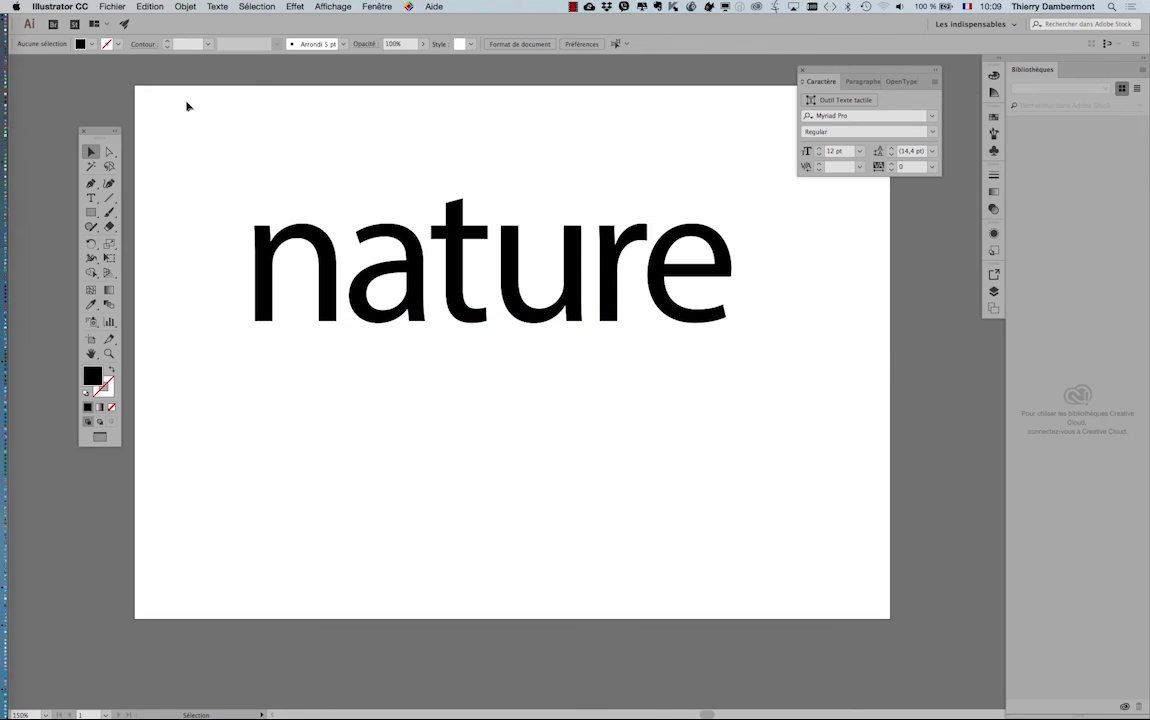
pyautogui.click(113, 5)
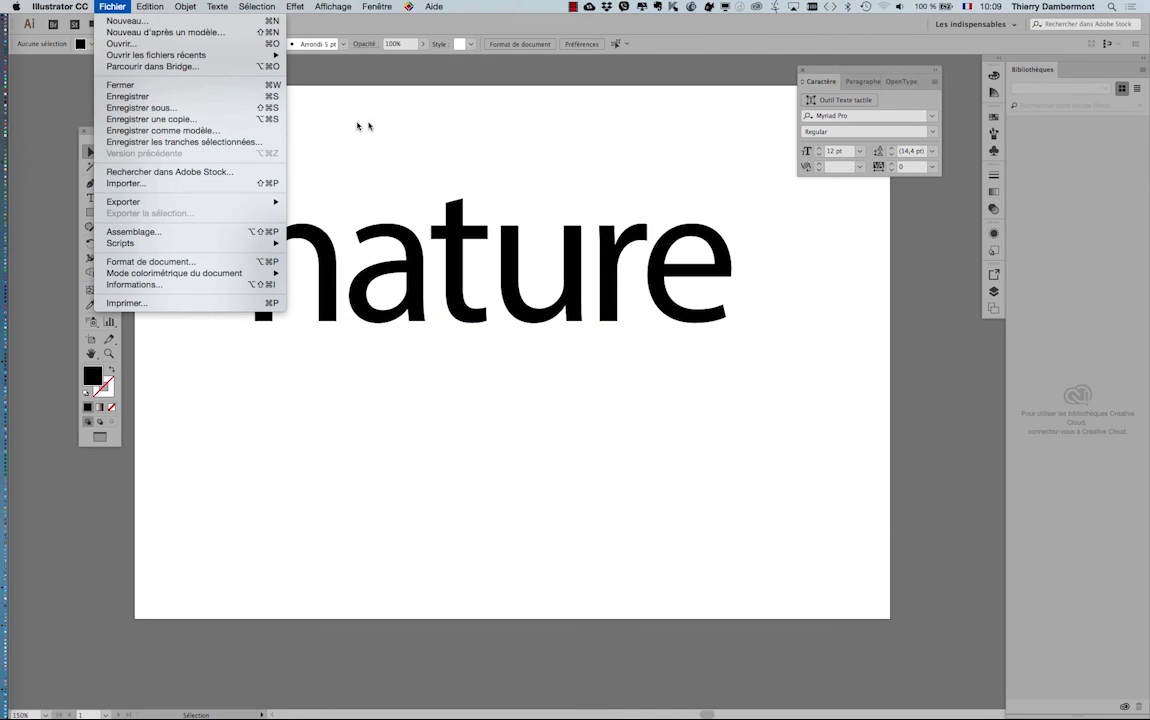
pyautogui.click(403, 126)
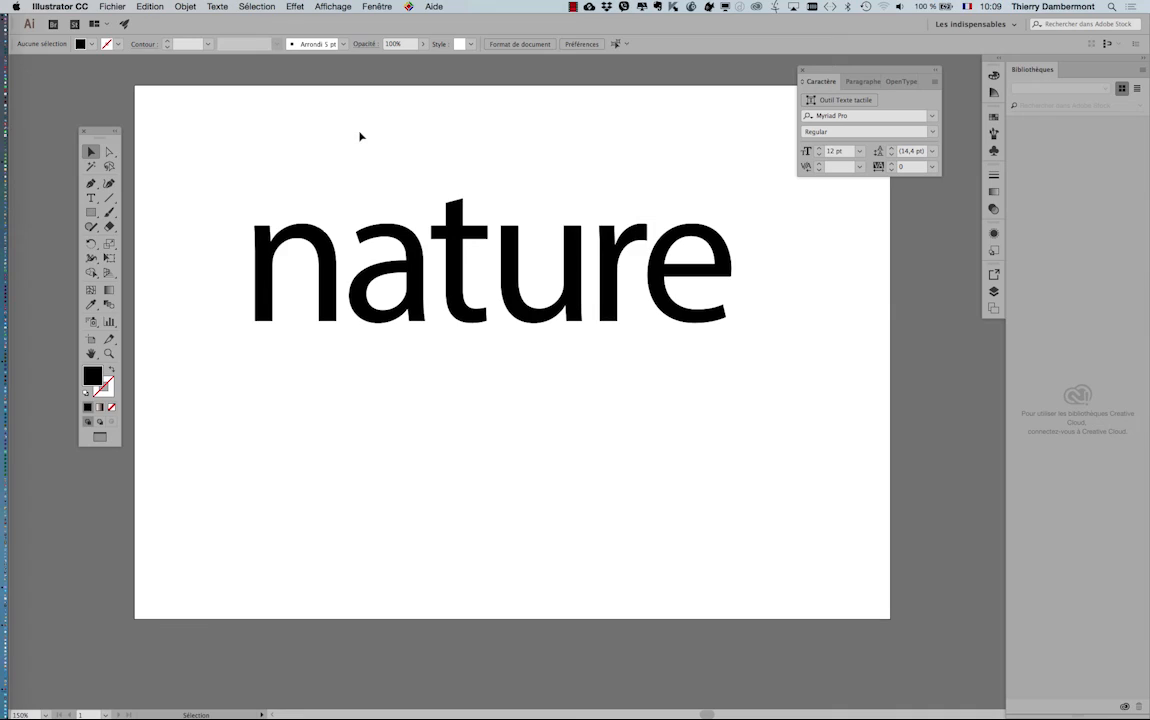